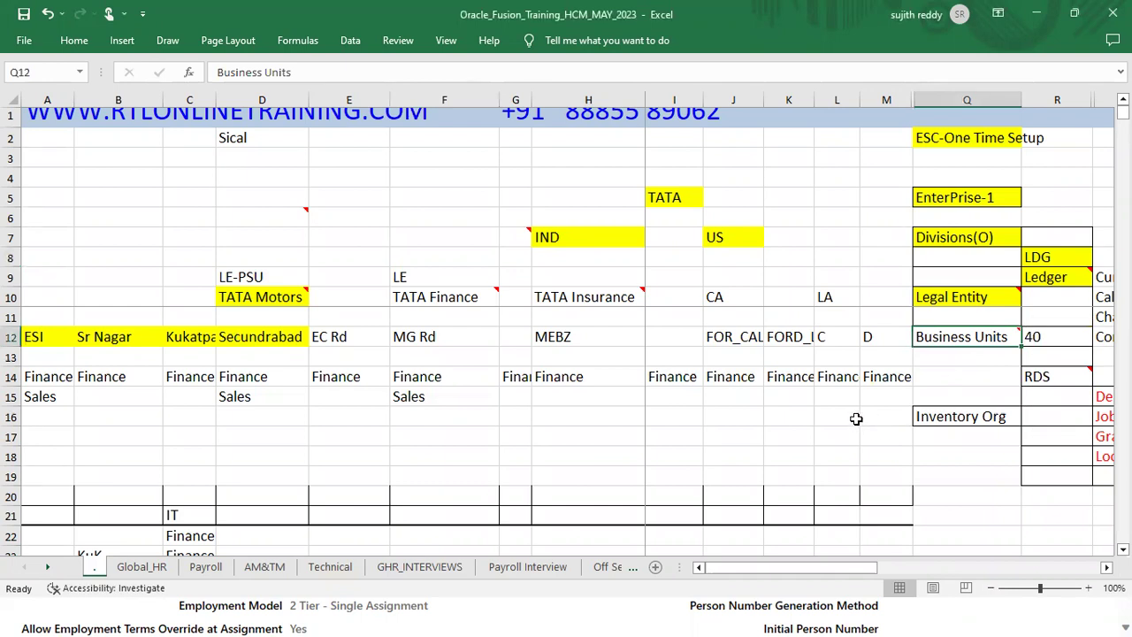
Step: Select the Legal Entity and Business Units entries in the setup notes
{"action": "left_click", "coordinate": [995, 297]}
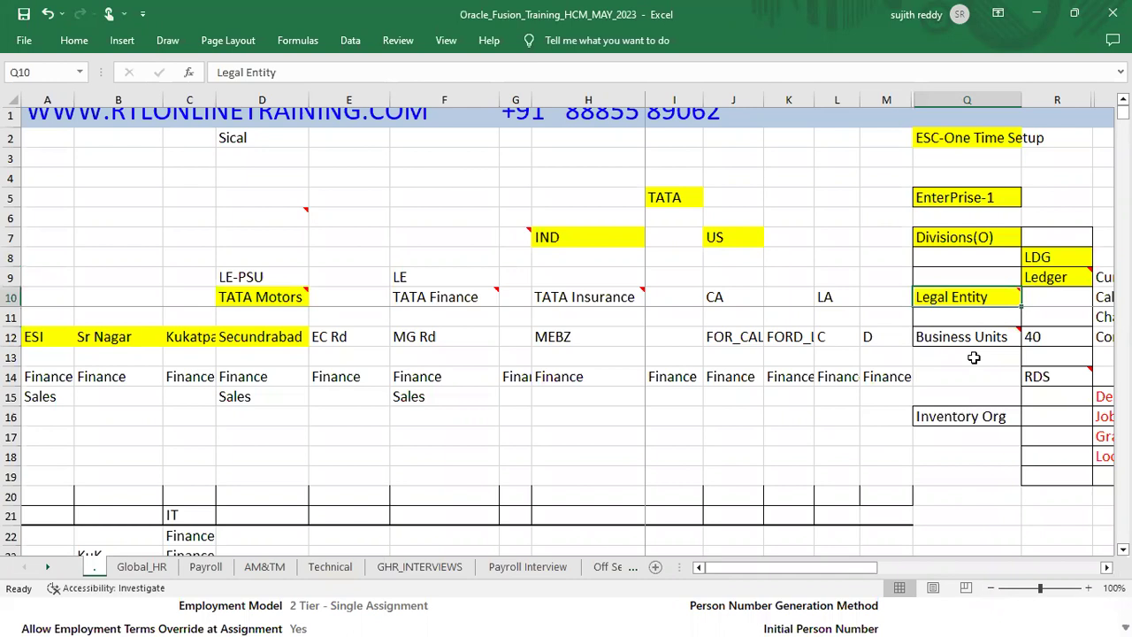
{"action": "mouse_move", "coordinate": [996, 336]}
{"action": "left_click", "coordinate": [982, 346]}
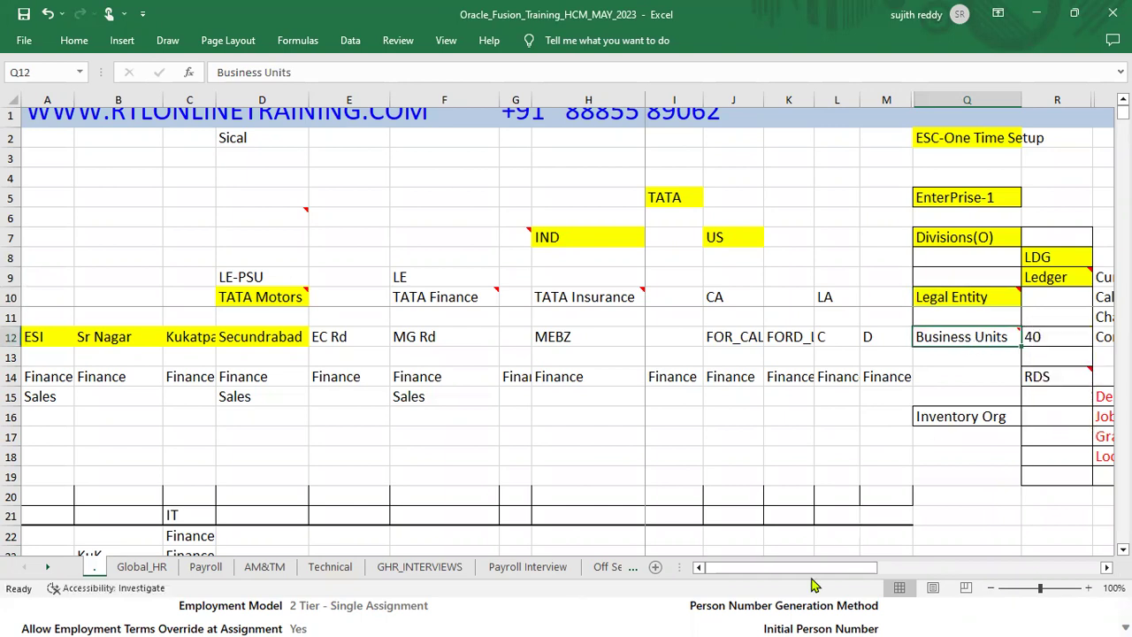
{"action": "mouse_move", "coordinate": [955, 339]}
Step: Select the LE-PSU and TATA Motors entries and the row 12 entries from ESI to Secundrabad
{"action": "left_click_drag", "start_coordinate": [262, 297], "coordinate": [234, 277]}
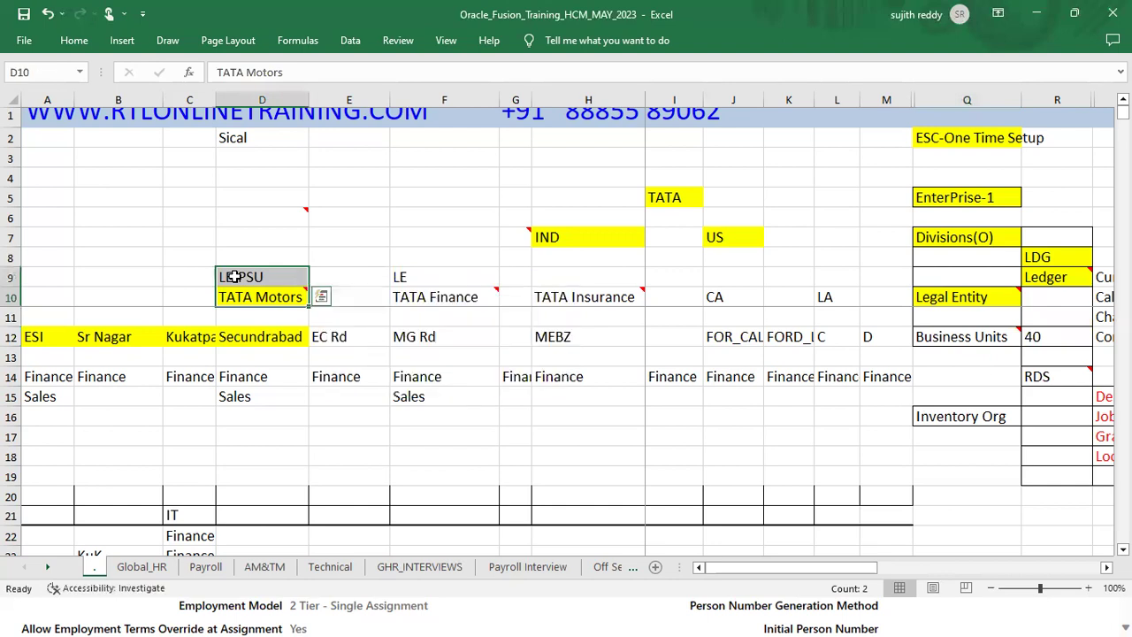
{"action": "left_click_drag", "start_coordinate": [28, 340], "coordinate": [254, 329]}
{"action": "left_click", "coordinate": [259, 298]}
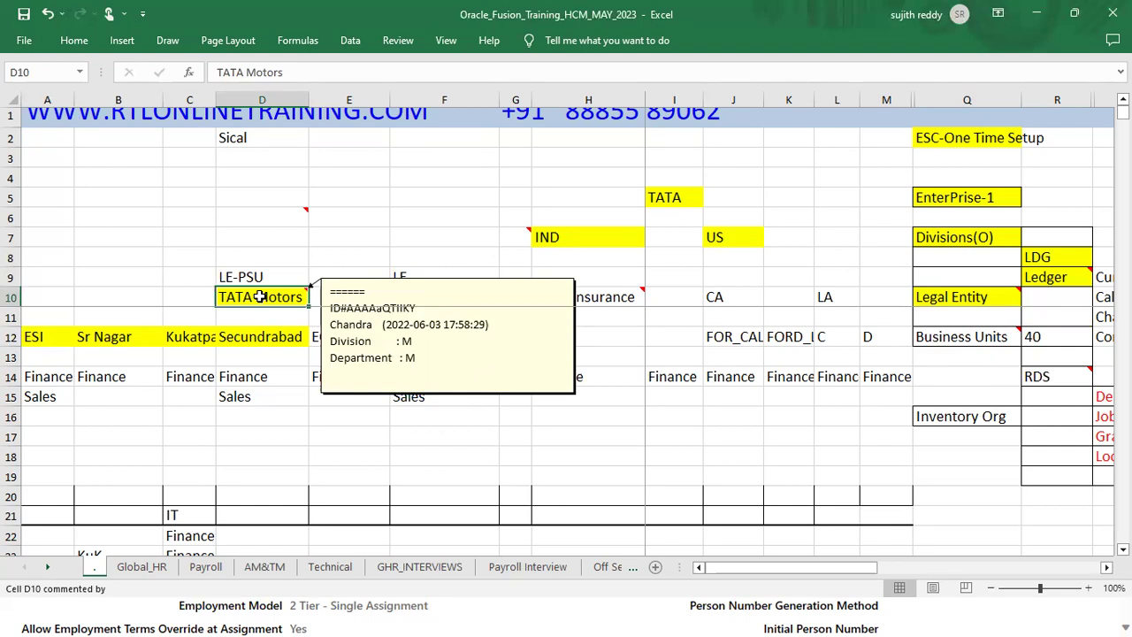
{"action": "left_click_drag", "start_coordinate": [281, 338], "coordinate": [35, 336]}
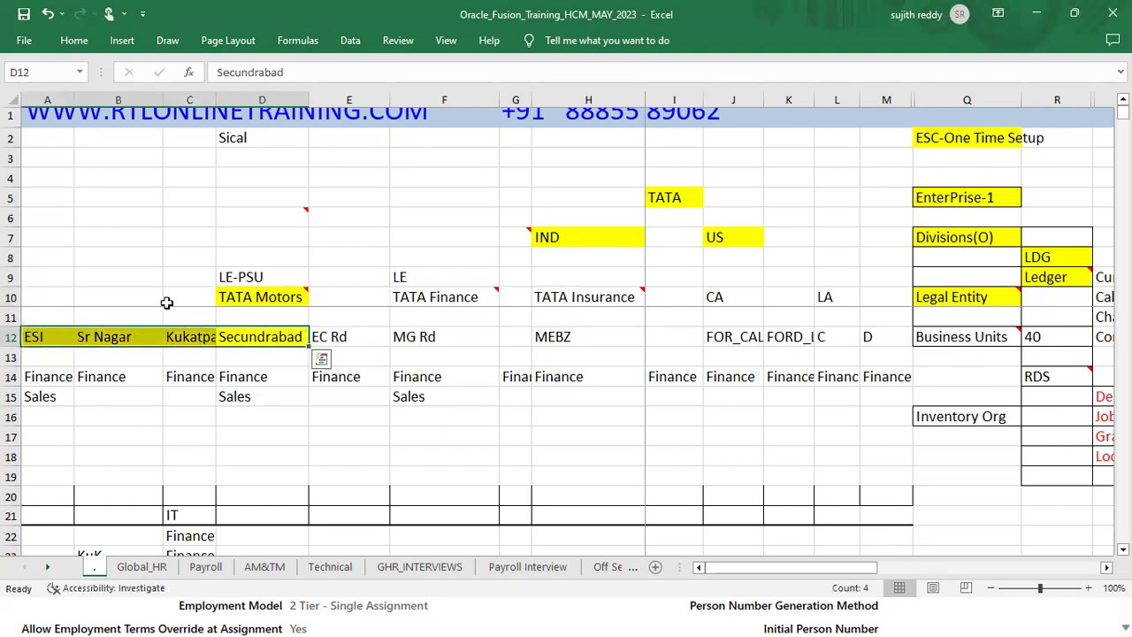
{"action": "left_click", "coordinate": [245, 297]}
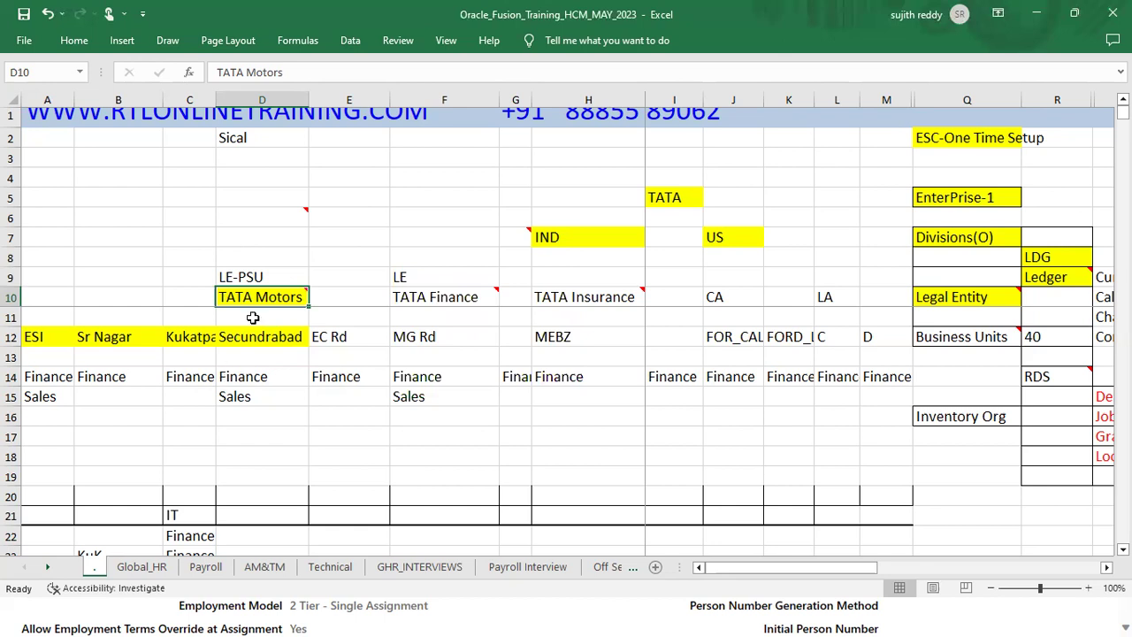
Step: Review the Legal Entity entry, the Business Units comment and the RDS entry
{"action": "left_click", "coordinate": [948, 297]}
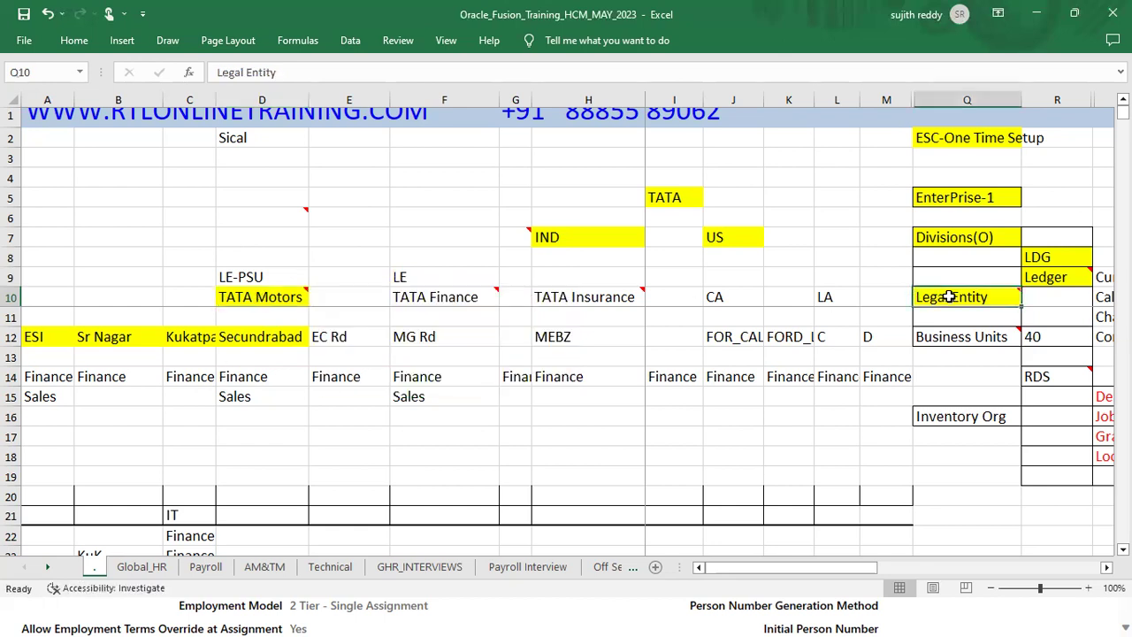
{"action": "left_click", "coordinate": [977, 339]}
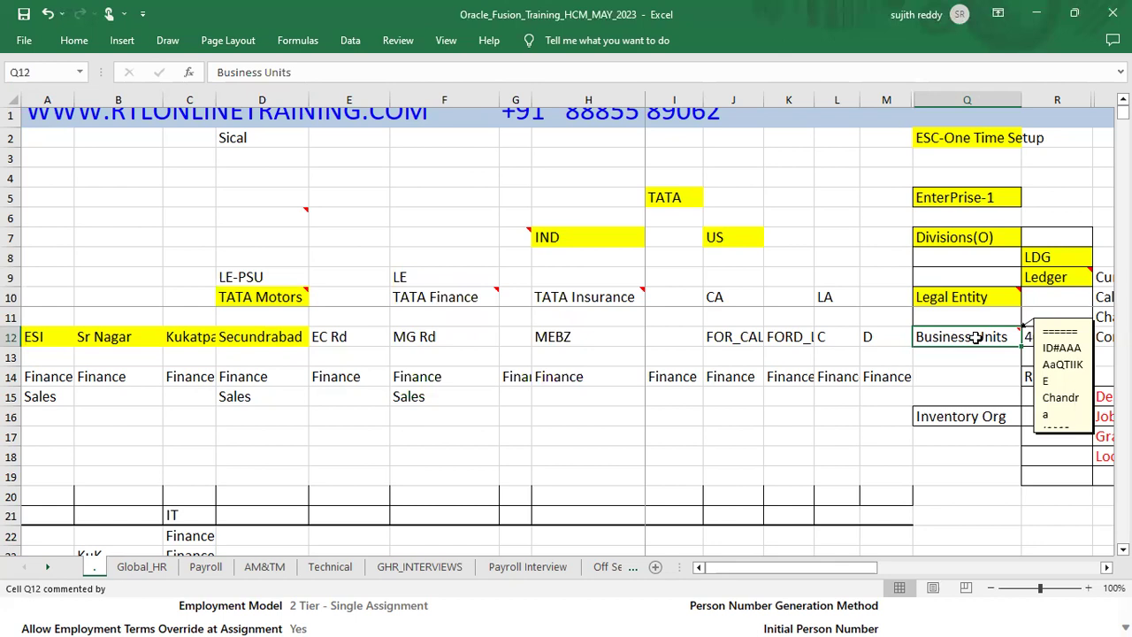
{"action": "left_click", "coordinate": [1054, 377]}
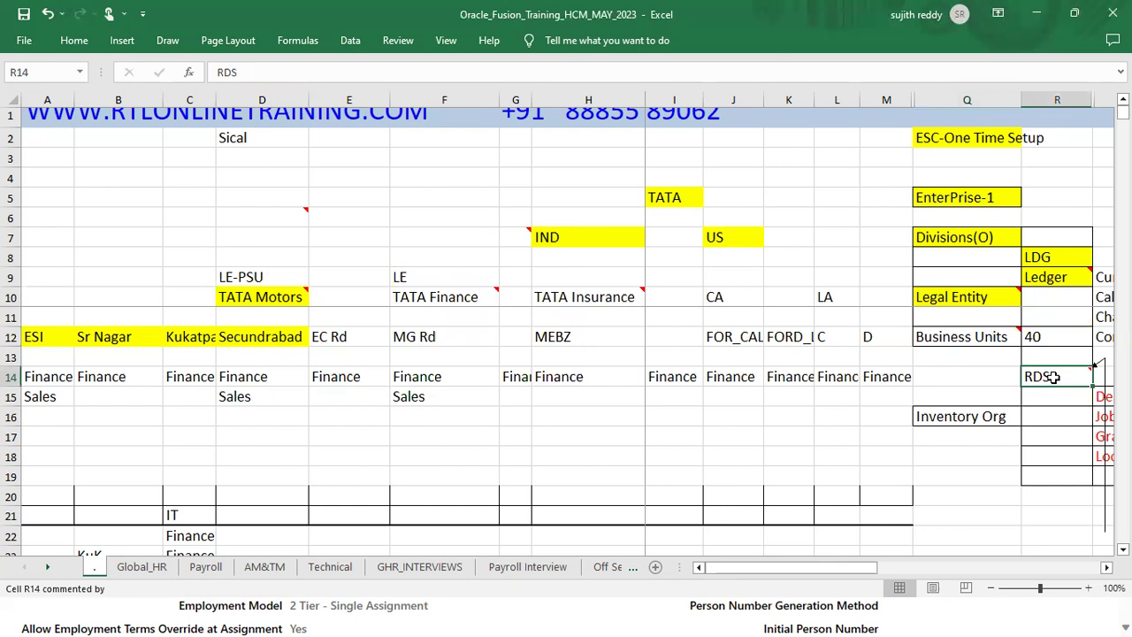
{"action": "left_click", "coordinate": [988, 337]}
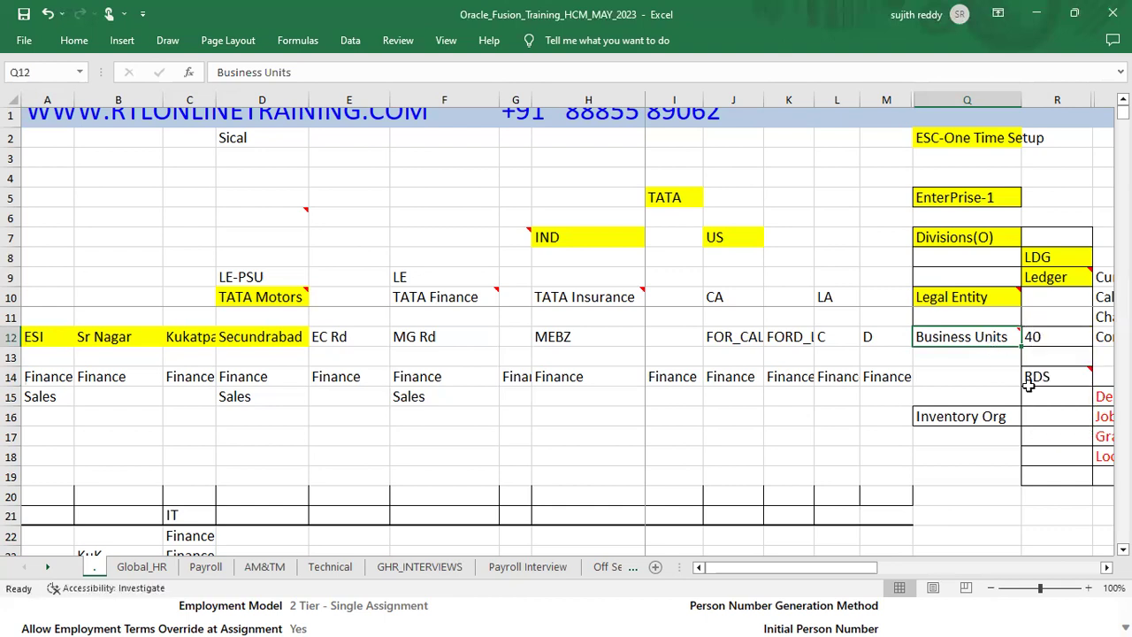
{"action": "left_click", "coordinate": [1053, 381]}
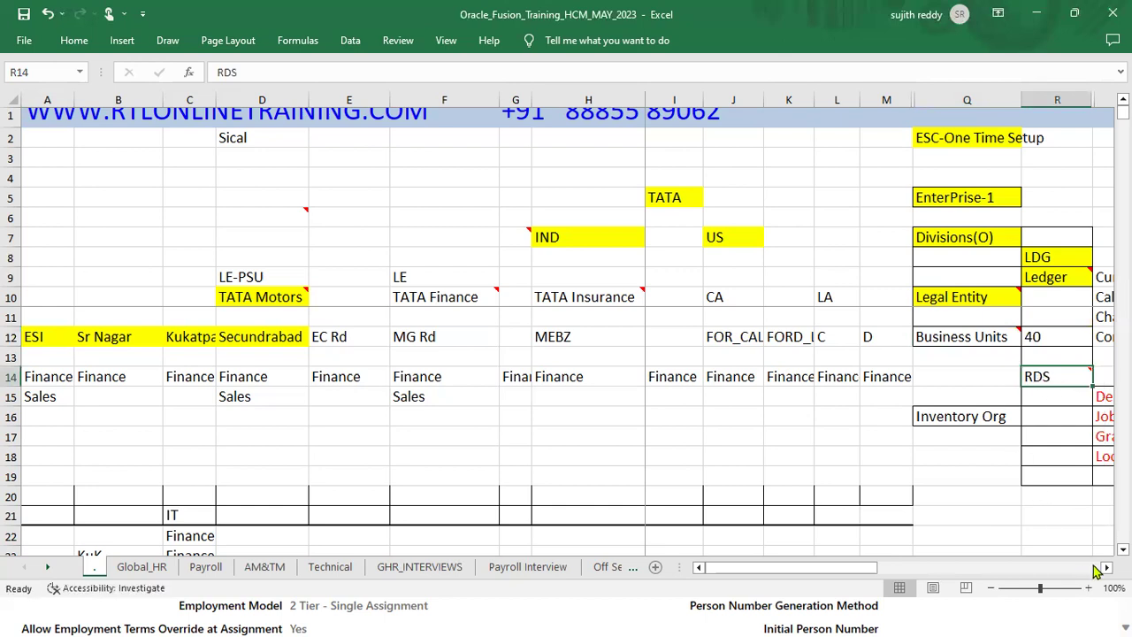
Step: Scroll right to column AA and select the Departments, Jobs and Grades entries
{"action": "scroll", "coordinate": [880, 341], "scroll_direction": "right", "scroll_amount": 3}
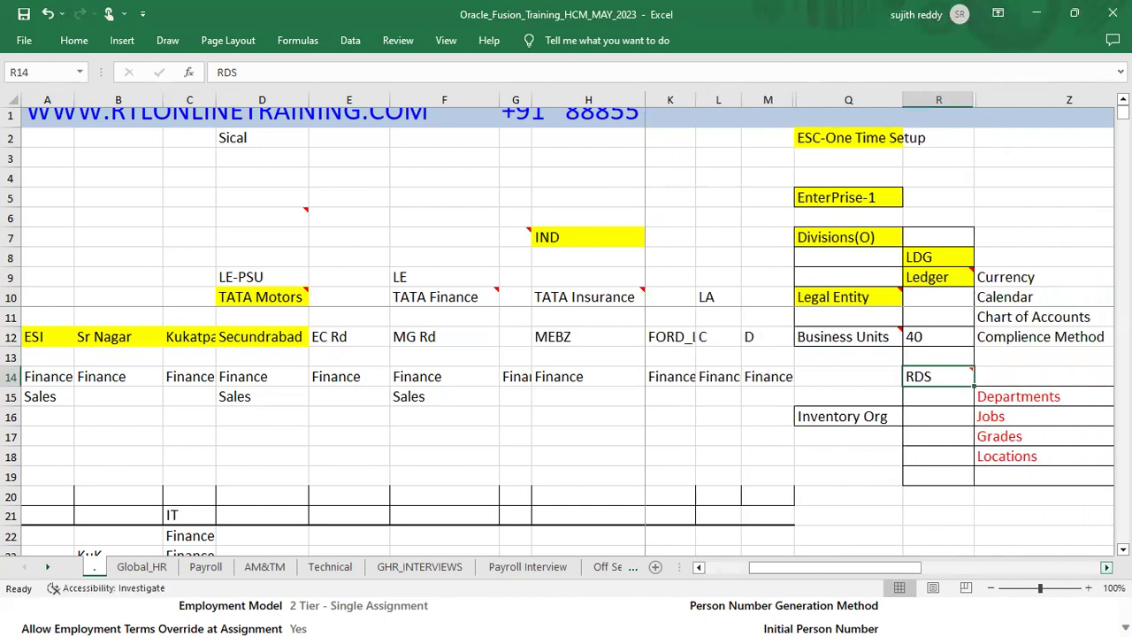
{"action": "scroll", "coordinate": [879, 340], "scroll_direction": "right", "scroll_amount": 2}
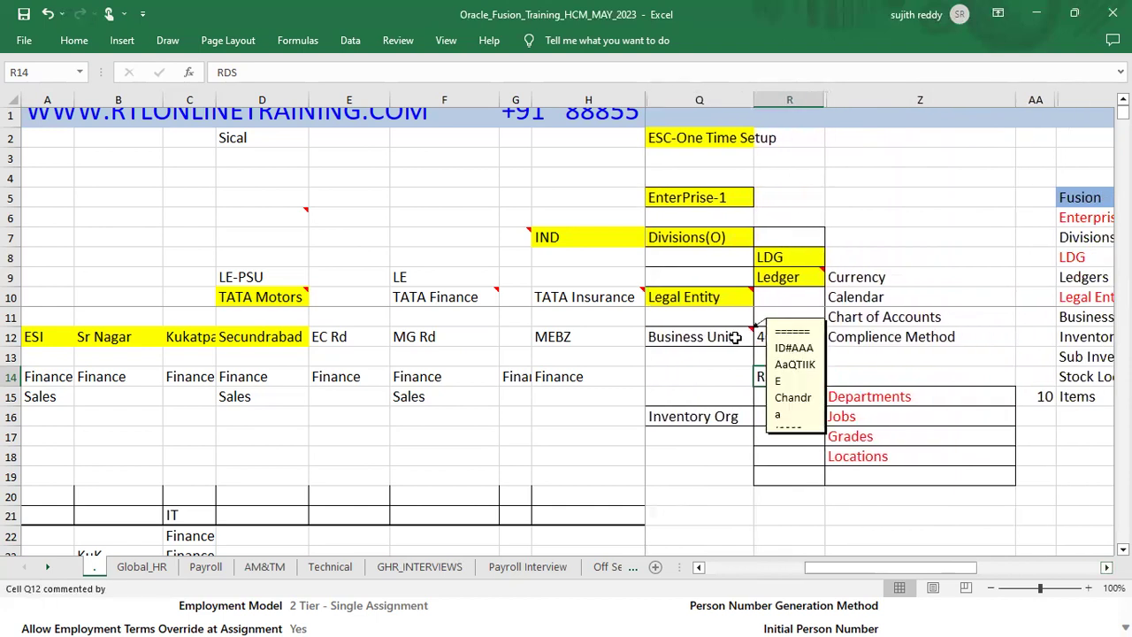
{"action": "left_click", "coordinate": [694, 338]}
{"action": "left_click_drag", "start_coordinate": [873, 400], "coordinate": [881, 457]}
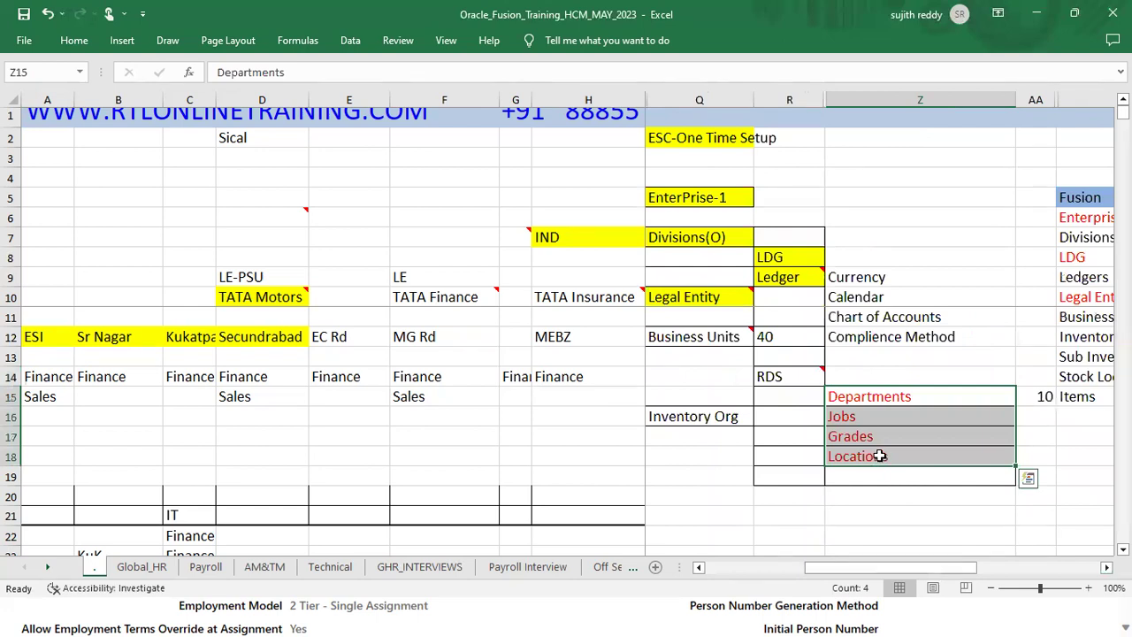
{"action": "left_click", "coordinate": [794, 378]}
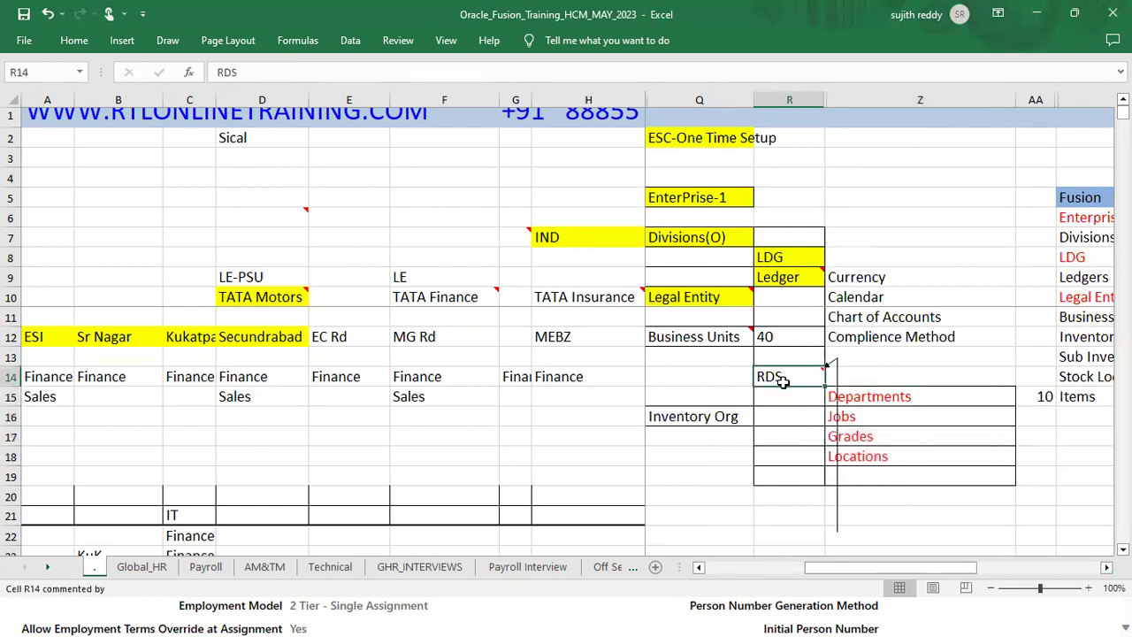
{"action": "left_click", "coordinate": [724, 338]}
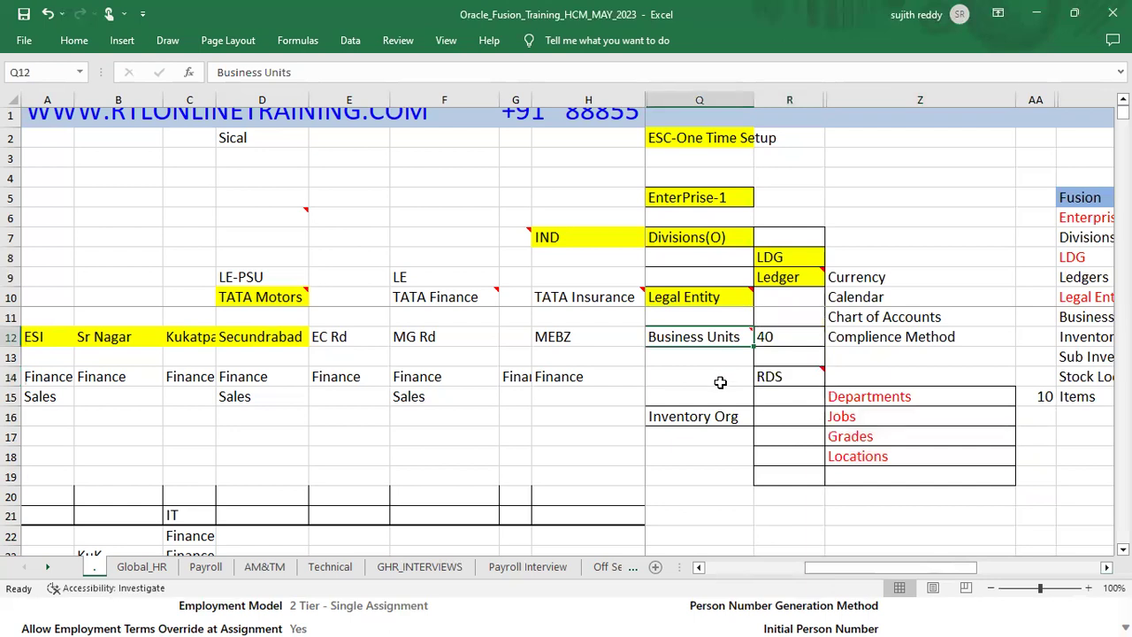
{"action": "left_click_drag", "start_coordinate": [920, 396], "coordinate": [917, 457]}
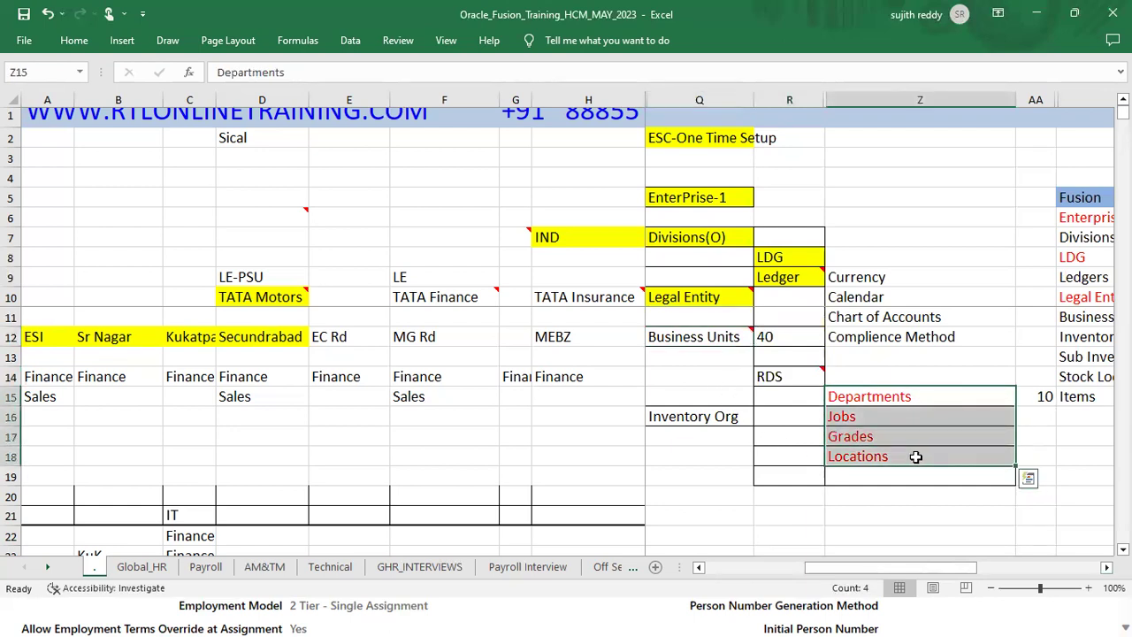
{"action": "left_click", "coordinate": [717, 337]}
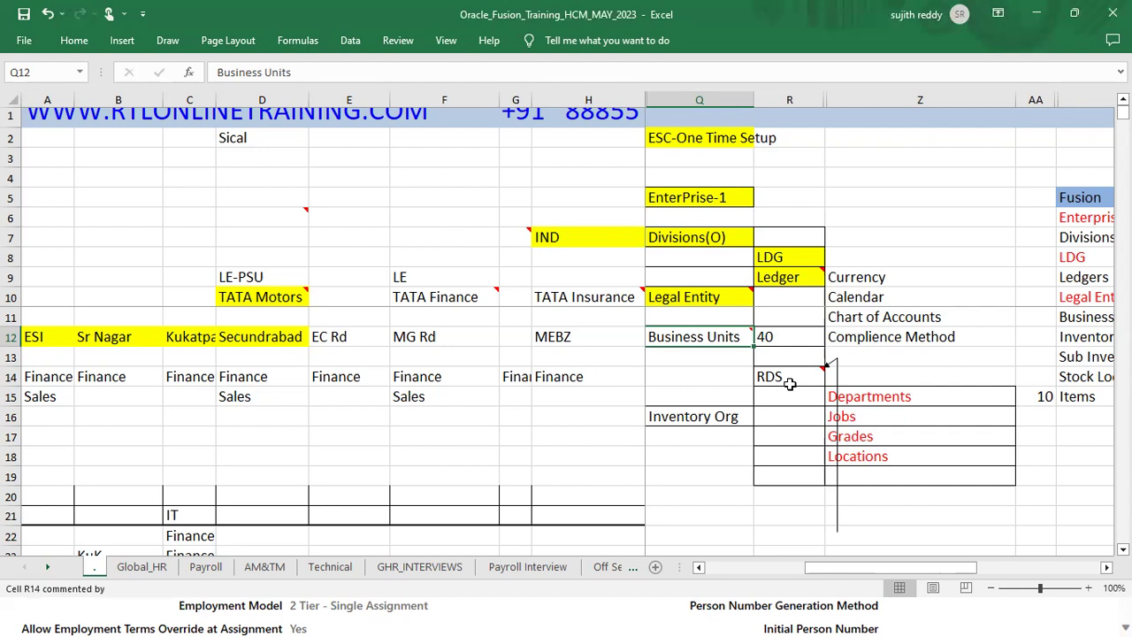
Step: Select the Departments through Locations entries and the RDS entry
{"action": "left_click_drag", "start_coordinate": [932, 391], "coordinate": [925, 456]}
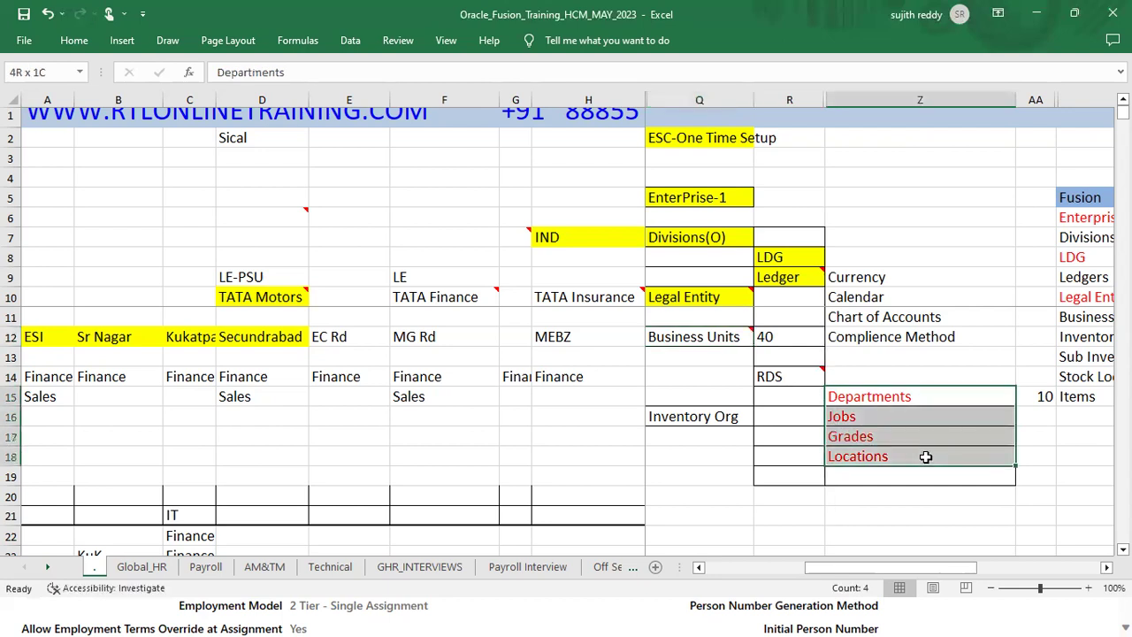
{"action": "mouse_move", "coordinate": [699, 340]}
{"action": "left_click", "coordinate": [800, 380]}
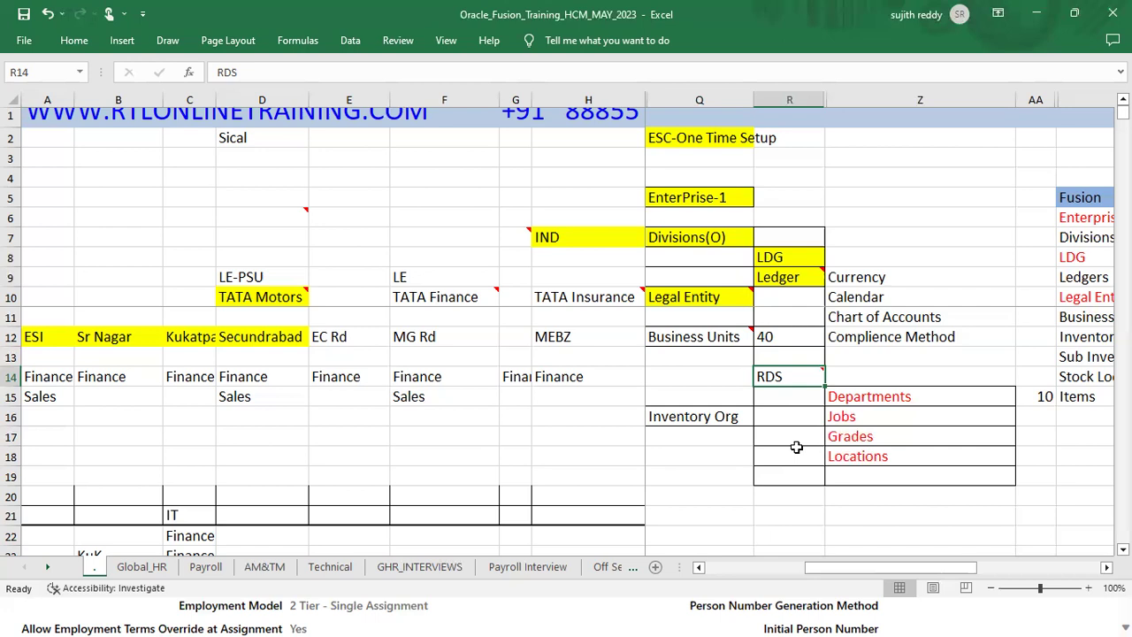
Step: Scroll back to columns K–M and reselect the Business Units and Legal Entity entries
{"action": "left_click", "coordinate": [699, 567]}
{"action": "left_click", "coordinate": [699, 567]}
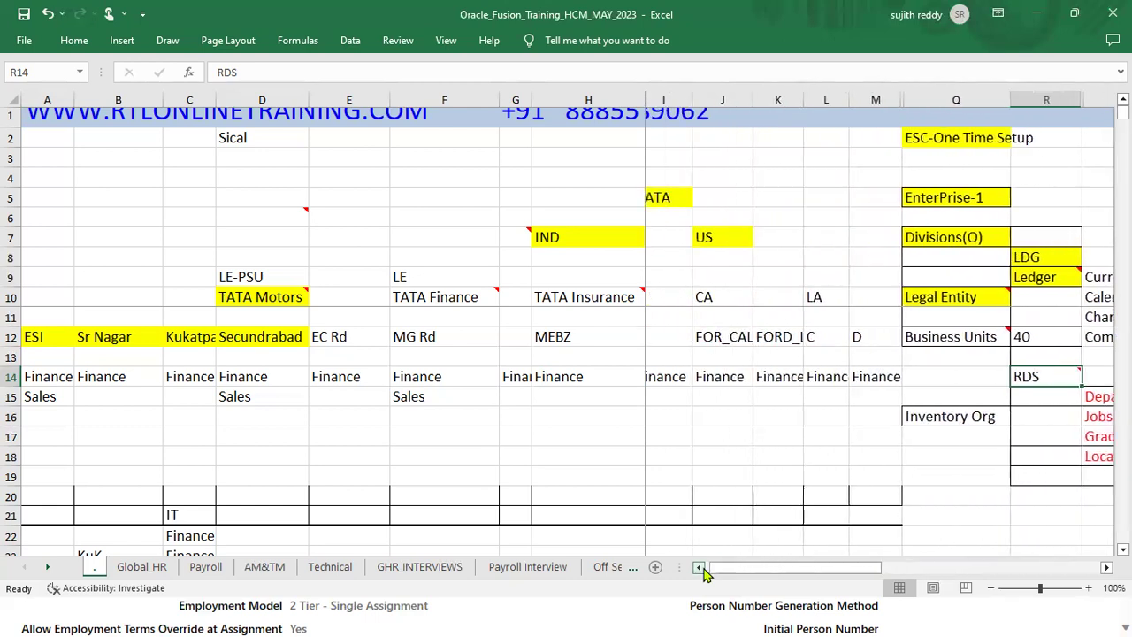
{"action": "left_click", "coordinate": [972, 336]}
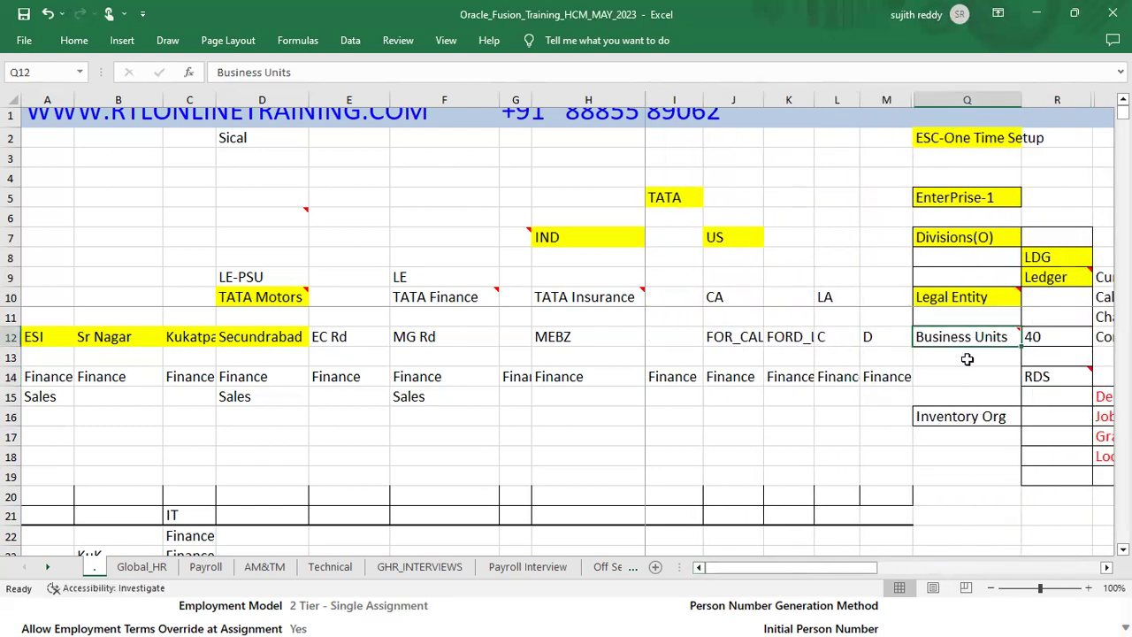
{"action": "left_click", "coordinate": [963, 297]}
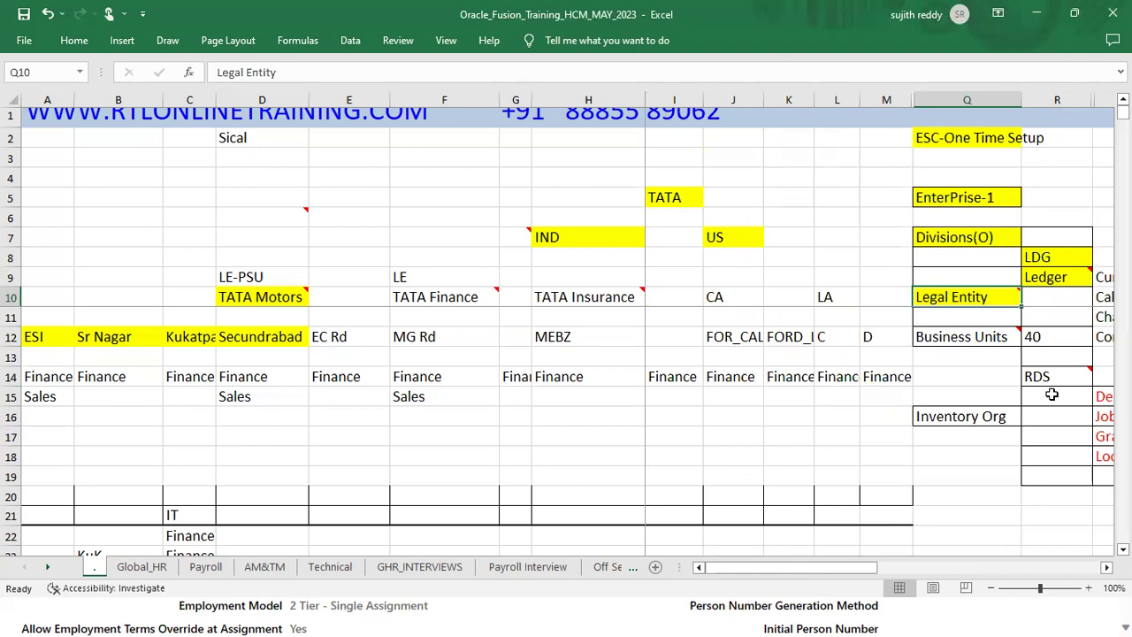
{"action": "left_click", "coordinate": [1002, 340]}
Step: On the Global_HR sheet, fill the Define Locations step cells yellow
{"action": "left_click", "coordinate": [141, 567]}
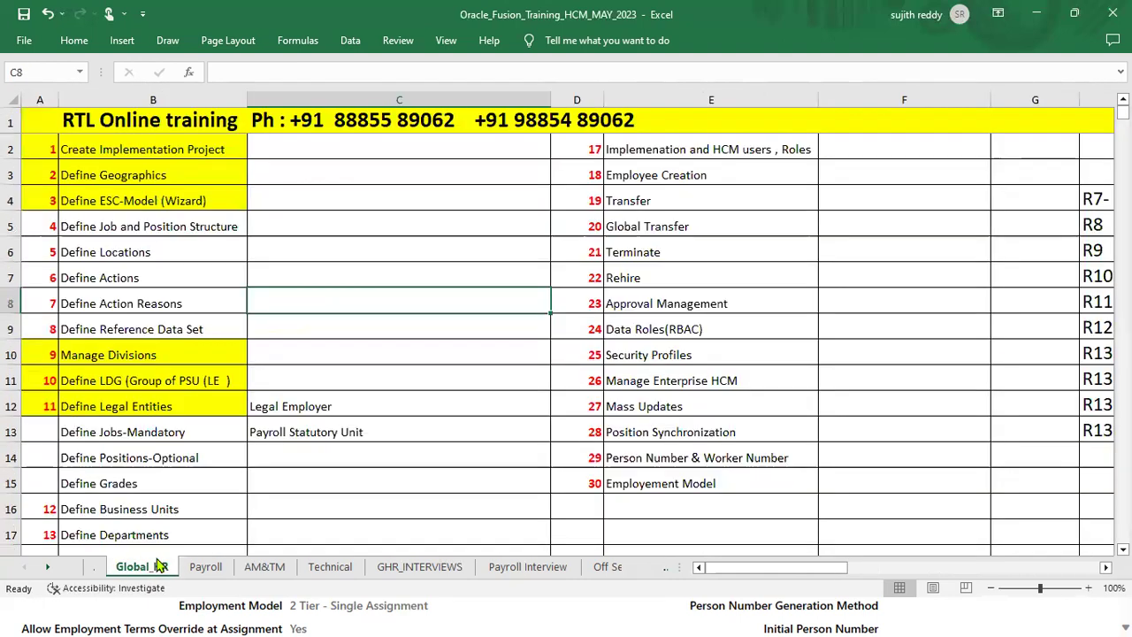
{"action": "left_click_drag", "start_coordinate": [53, 256], "coordinate": [96, 251]}
{"action": "left_click", "coordinate": [74, 40]}
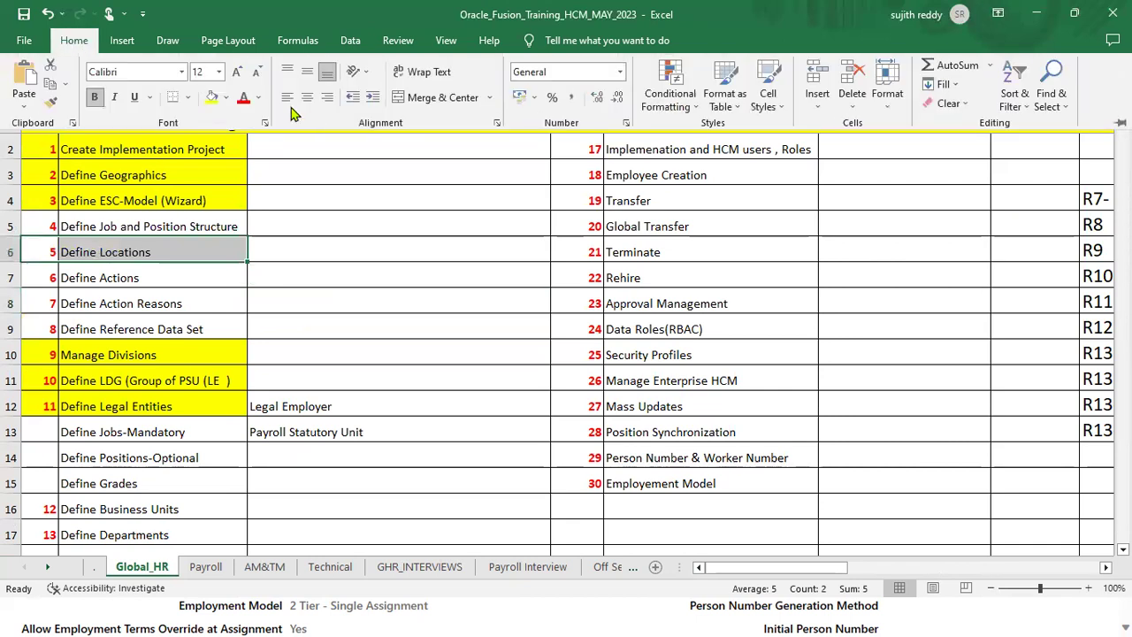
{"action": "left_click", "coordinate": [211, 96]}
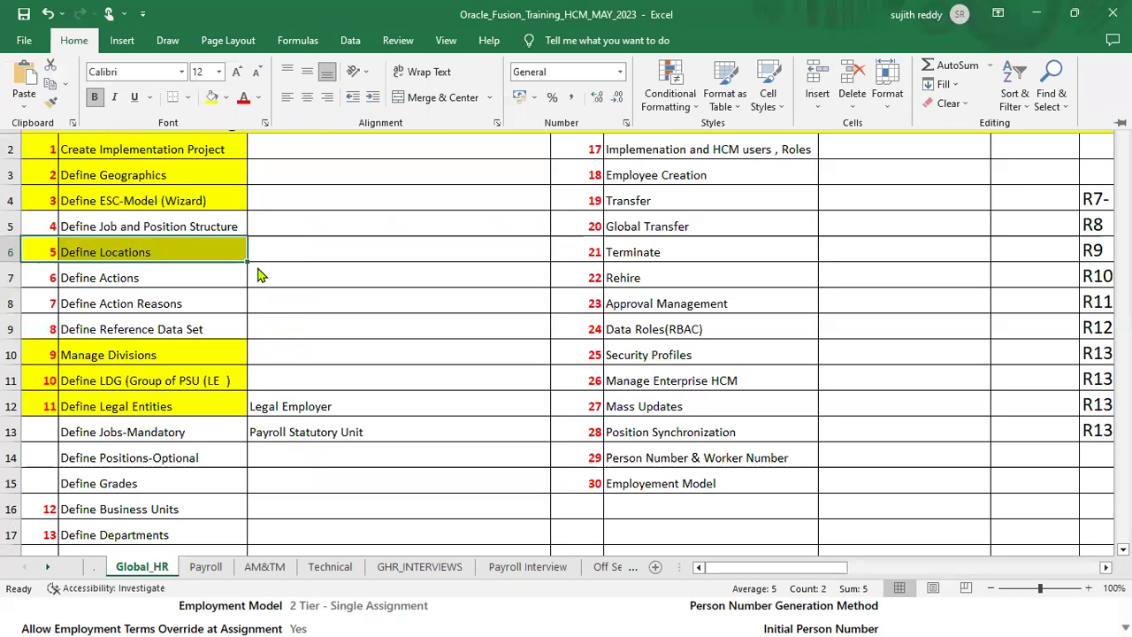
Step: Fill the Define Business Units step cells yellow, then select Define Legal Entities
{"action": "left_click_drag", "start_coordinate": [60, 511], "coordinate": [84, 511]}
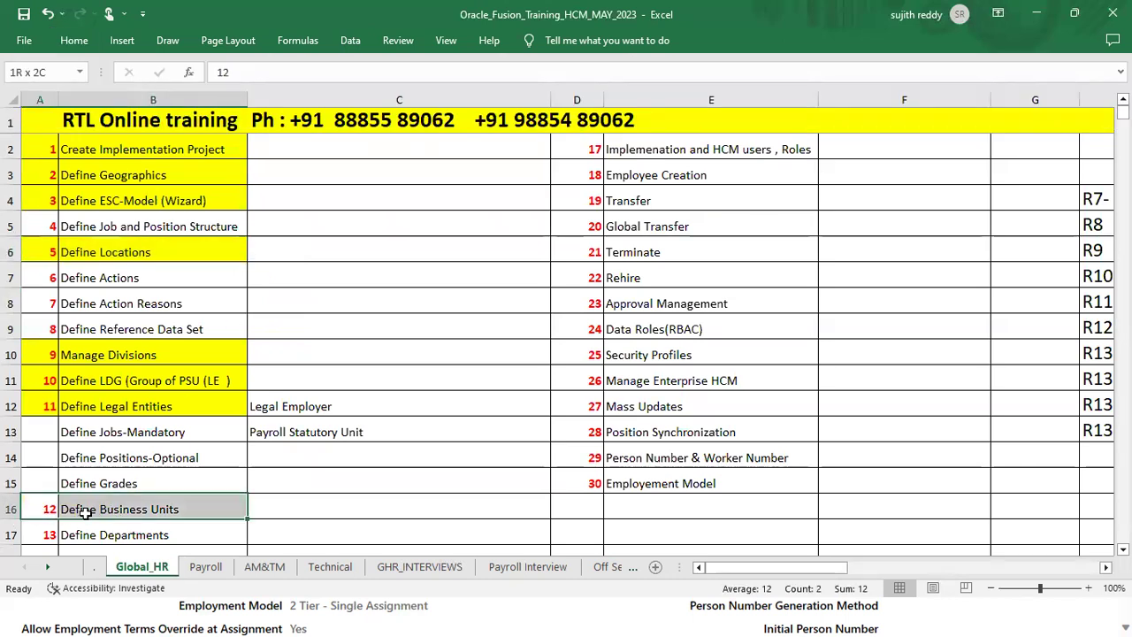
{"action": "left_click", "coordinate": [74, 39]}
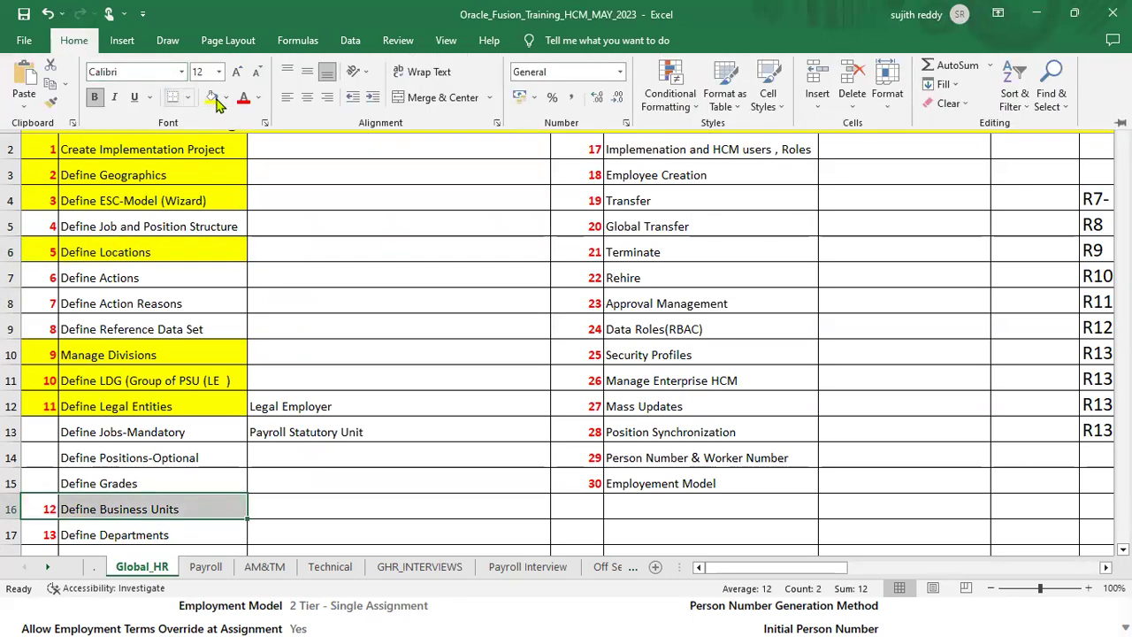
{"action": "left_click", "coordinate": [217, 102]}
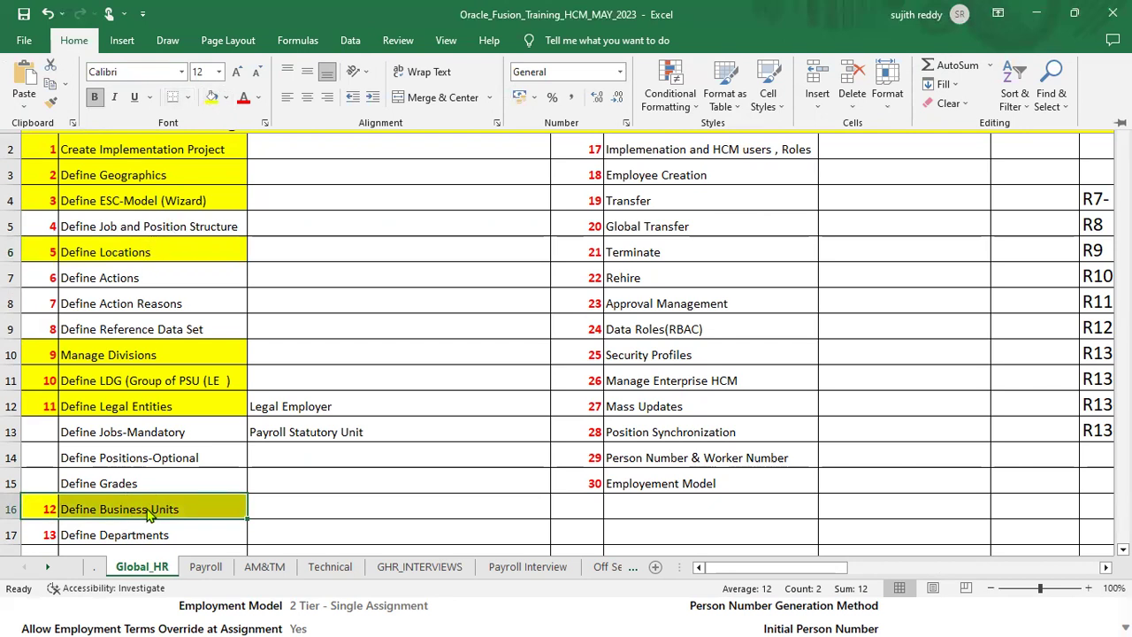
{"action": "left_click", "coordinate": [71, 409]}
{"action": "left_click_drag", "start_coordinate": [53, 405], "coordinate": [75, 404]}
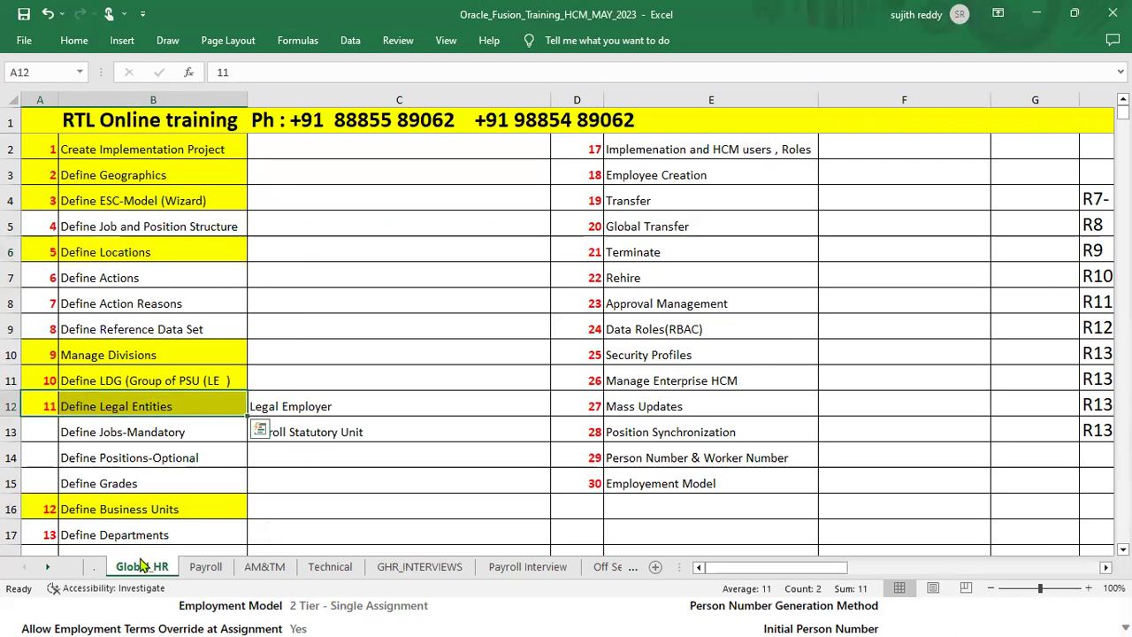
Step: Return to the ESC setup sheet, select the Locations and RDS notes, and switch windows
{"action": "left_click", "coordinate": [95, 569]}
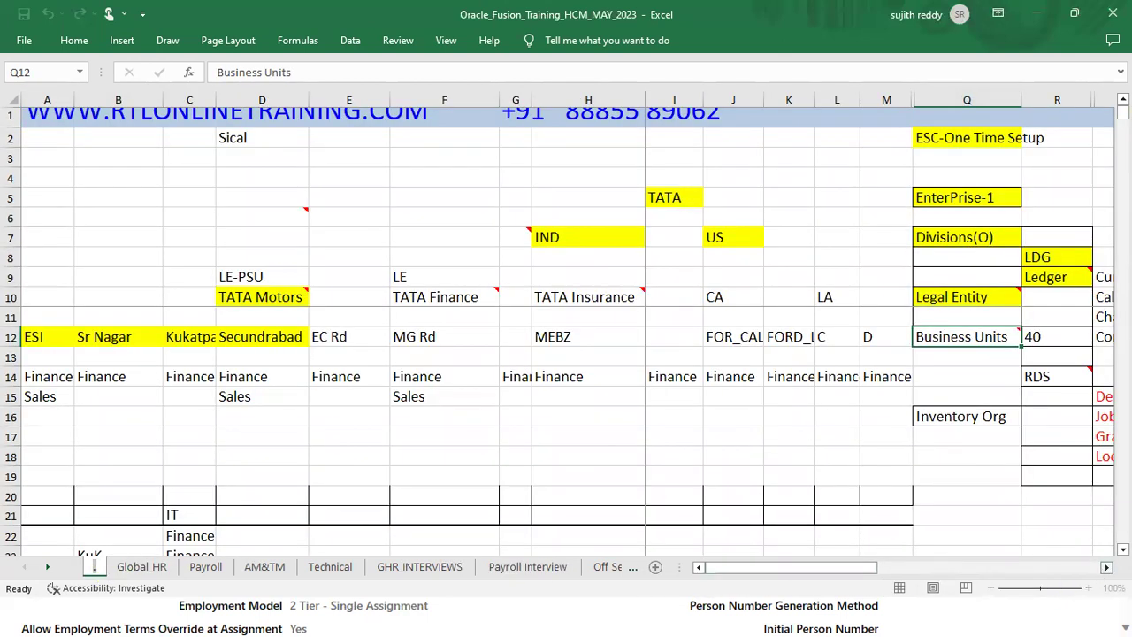
{"action": "left_click", "coordinate": [1106, 567]}
{"action": "left_click", "coordinate": [1106, 566]}
{"action": "left_click", "coordinate": [1019, 466]}
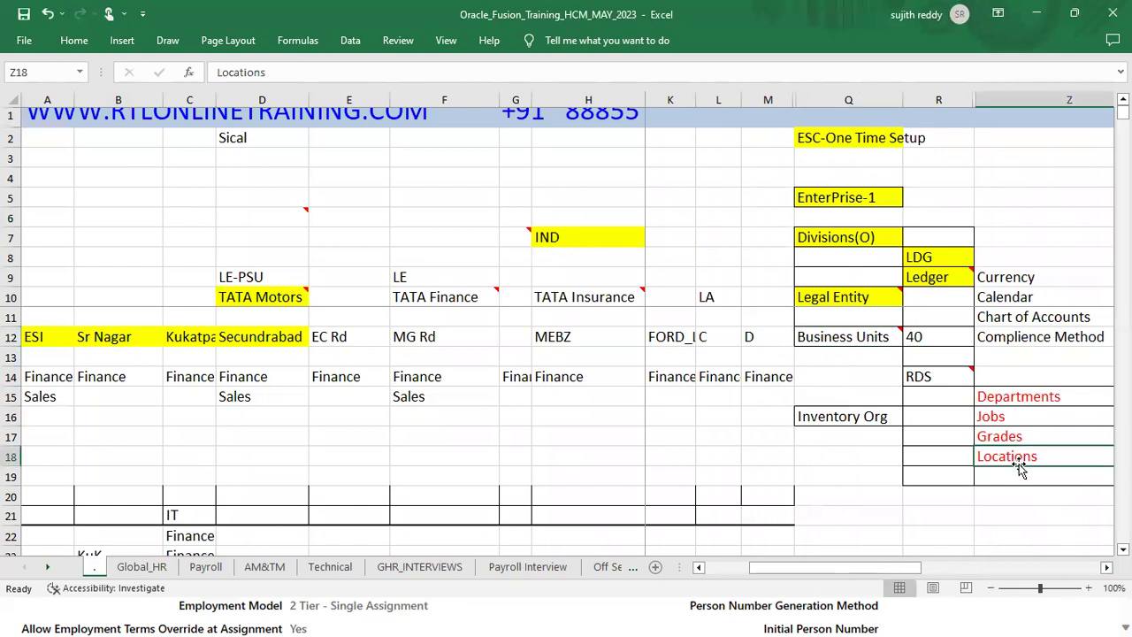
{"action": "left_click", "coordinate": [924, 378]}
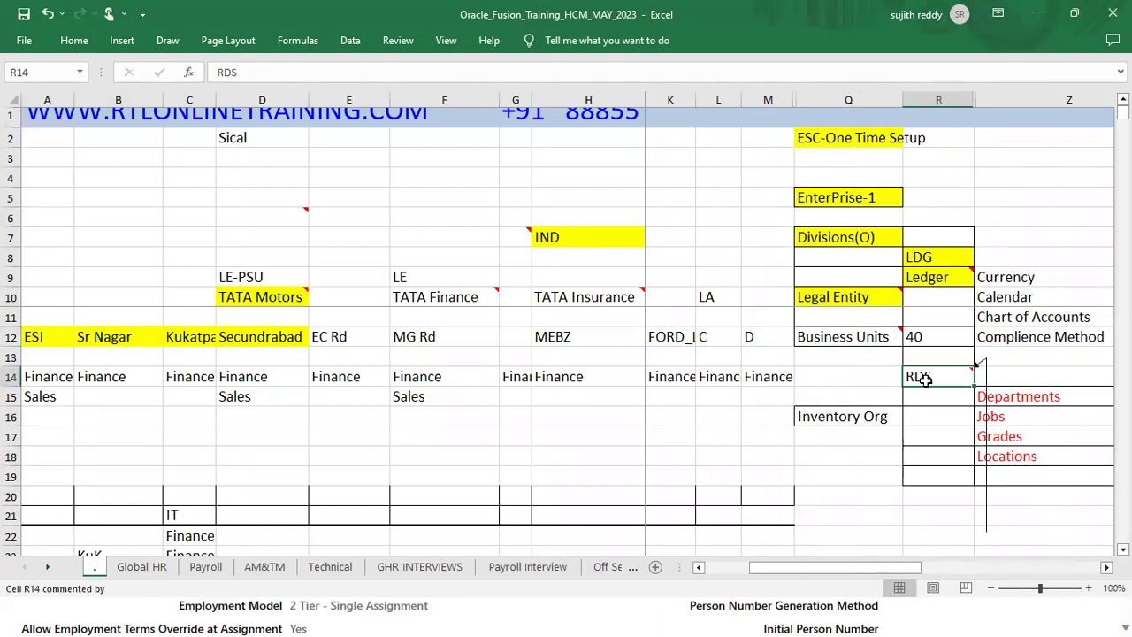
{"action": "key", "text": "alt+Tab"}
{"action": "key", "text": "alt+Tab"}
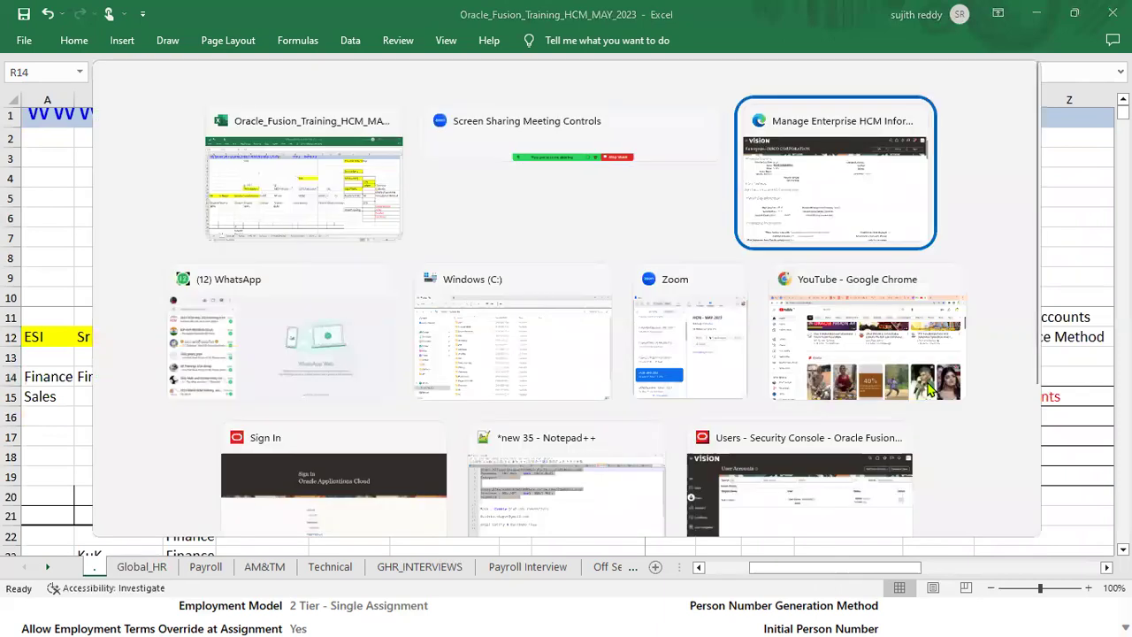
Step: Search the Fusion setup tasks for 'Location' and open Manage Locations
{"action": "left_click", "coordinate": [1035, 76]}
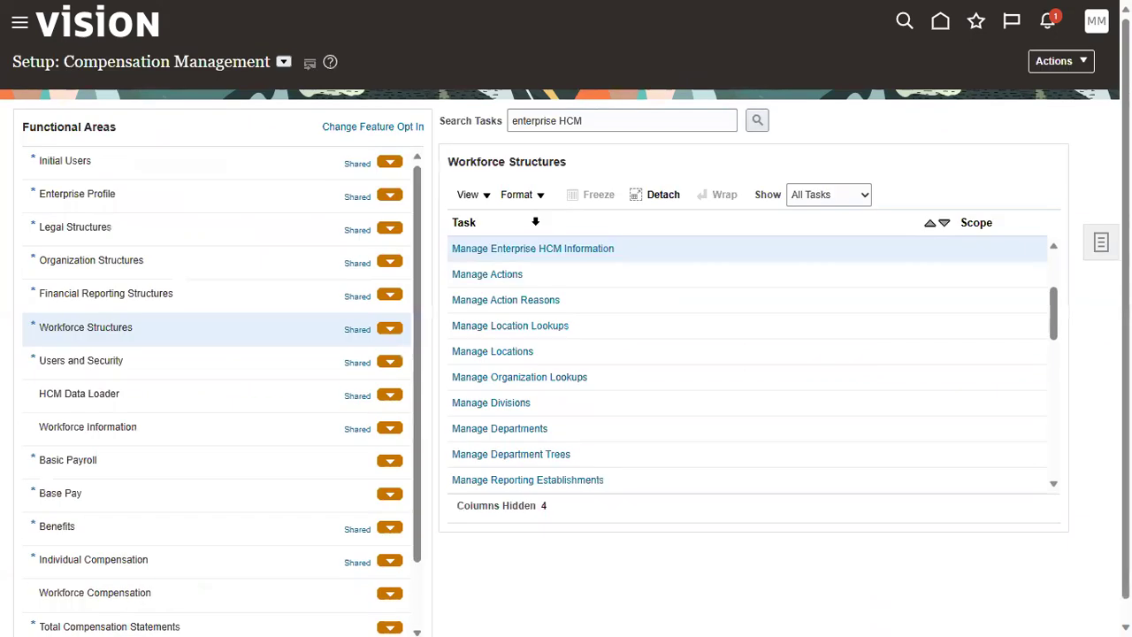
{"action": "triple_click", "coordinate": [615, 120]}
{"action": "type", "text": "Location"}
{"action": "key", "text": "Return"}
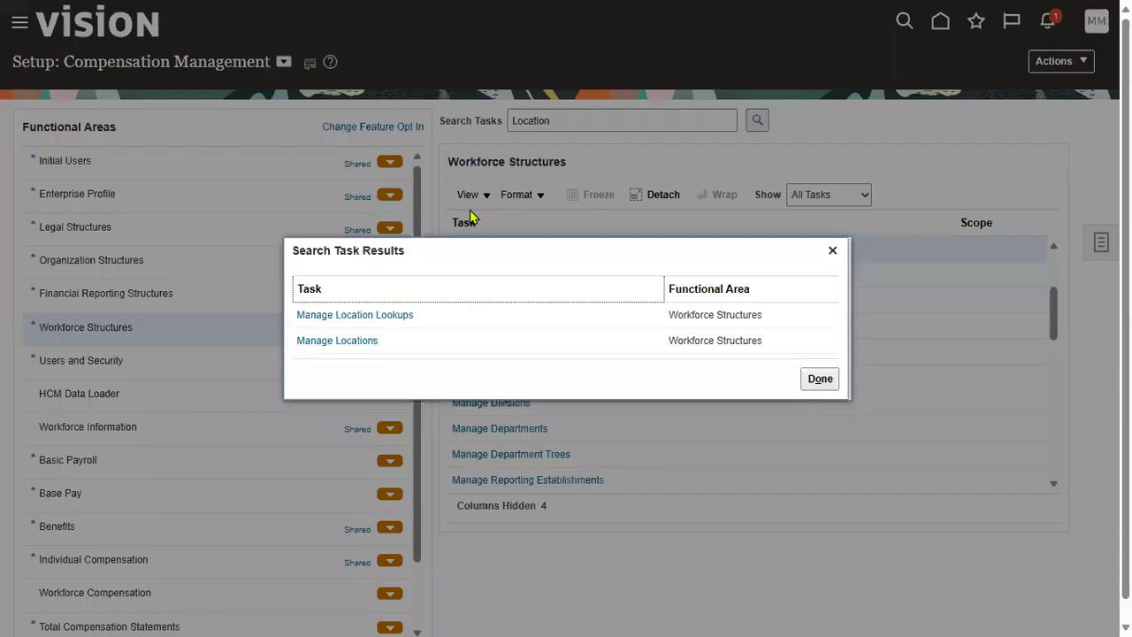
{"action": "left_click", "coordinate": [353, 342]}
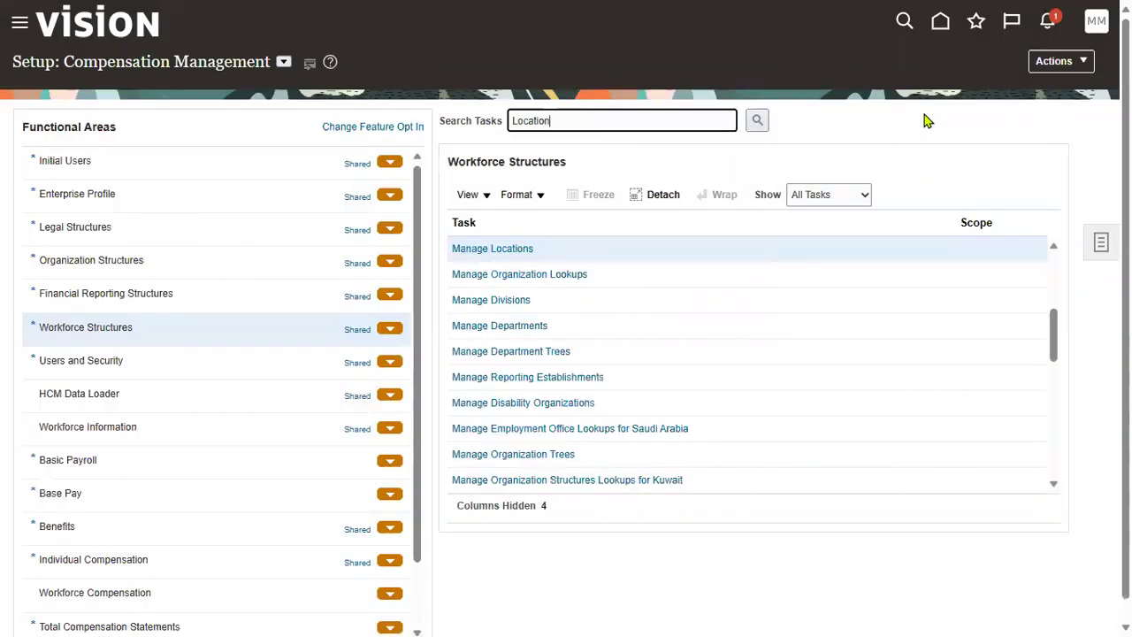
{"action": "left_click", "coordinate": [477, 248]}
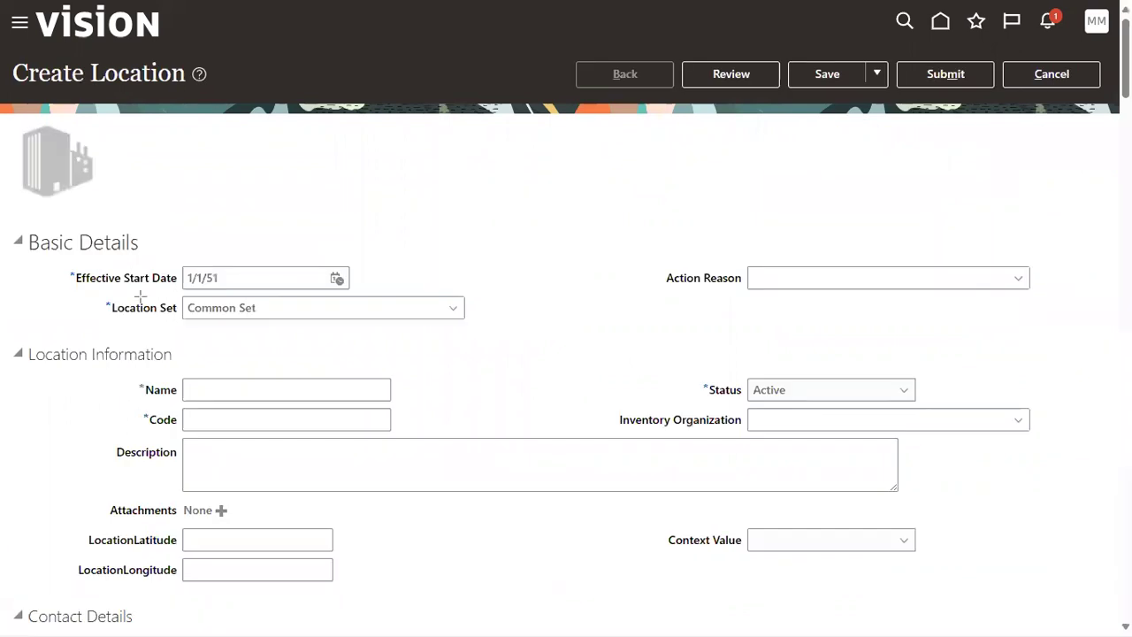
Step: Inspect the Create Location form and enter 'TATA_NY_SALES_OFFIC' in the Name field
{"action": "mouse_move", "coordinate": [88, 293]}
{"action": "left_mouse_down"}
{"action": "mouse_move", "coordinate": [196, 329]}
{"action": "mouse_move", "coordinate": [180, 323]}
{"action": "left_mouse_up"}
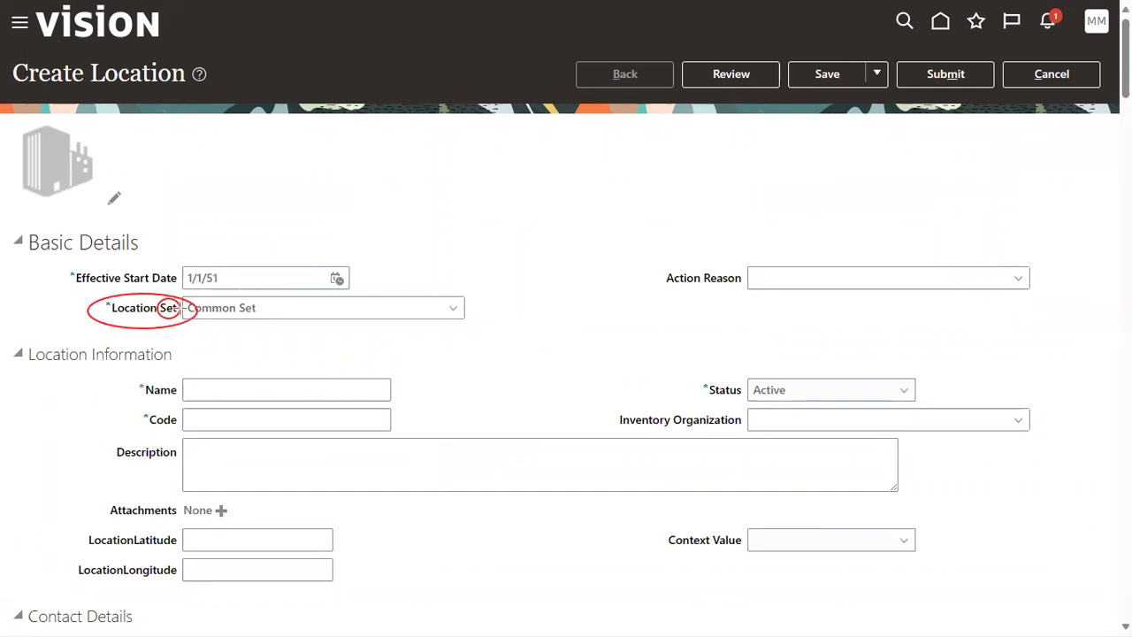
{"action": "left_click_drag", "start_coordinate": [303, 341], "coordinate": [179, 287]}
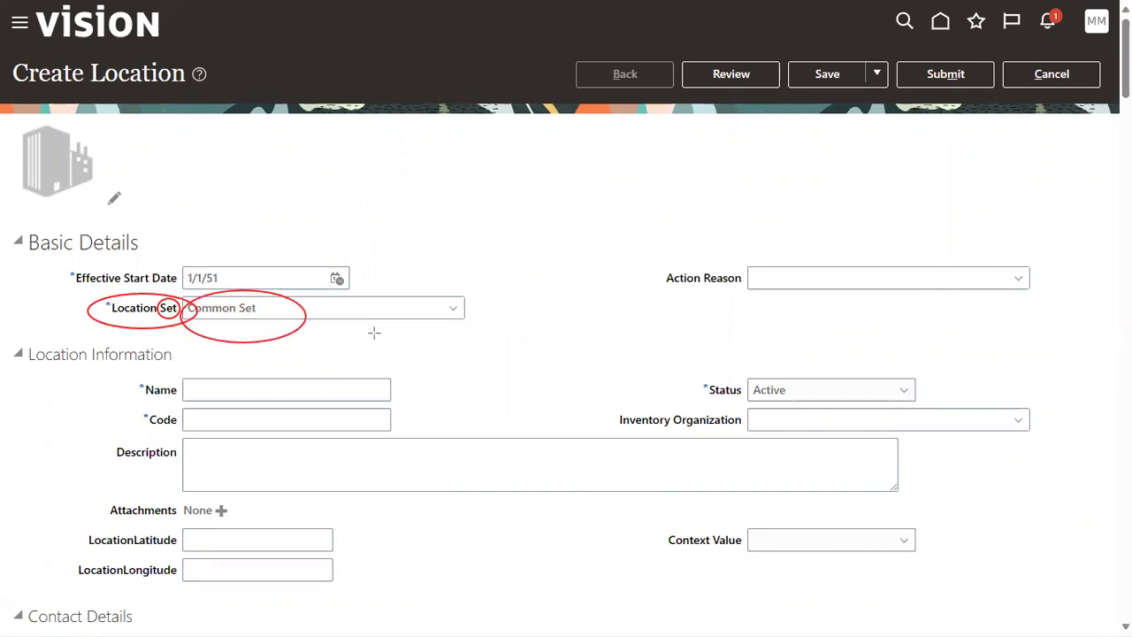
{"action": "mouse_move", "coordinate": [84, 53]}
{"action": "left_mouse_down"}
{"action": "mouse_move", "coordinate": [159, 109]}
{"action": "mouse_move", "coordinate": [200, 120]}
{"action": "left_mouse_up"}
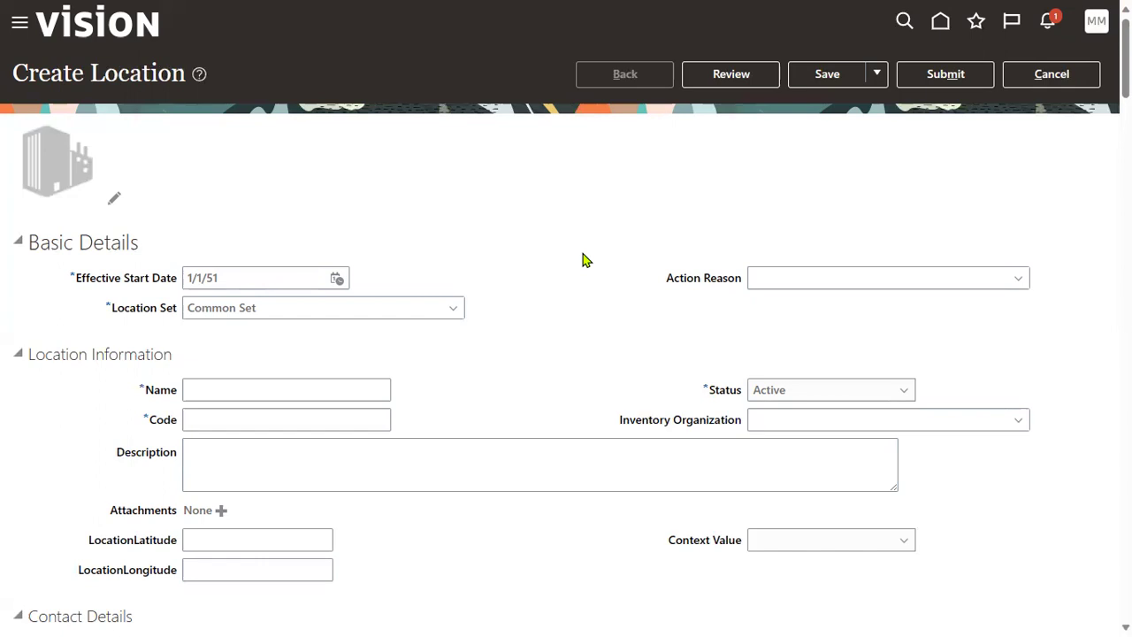
{"action": "left_click", "coordinate": [286, 301]}
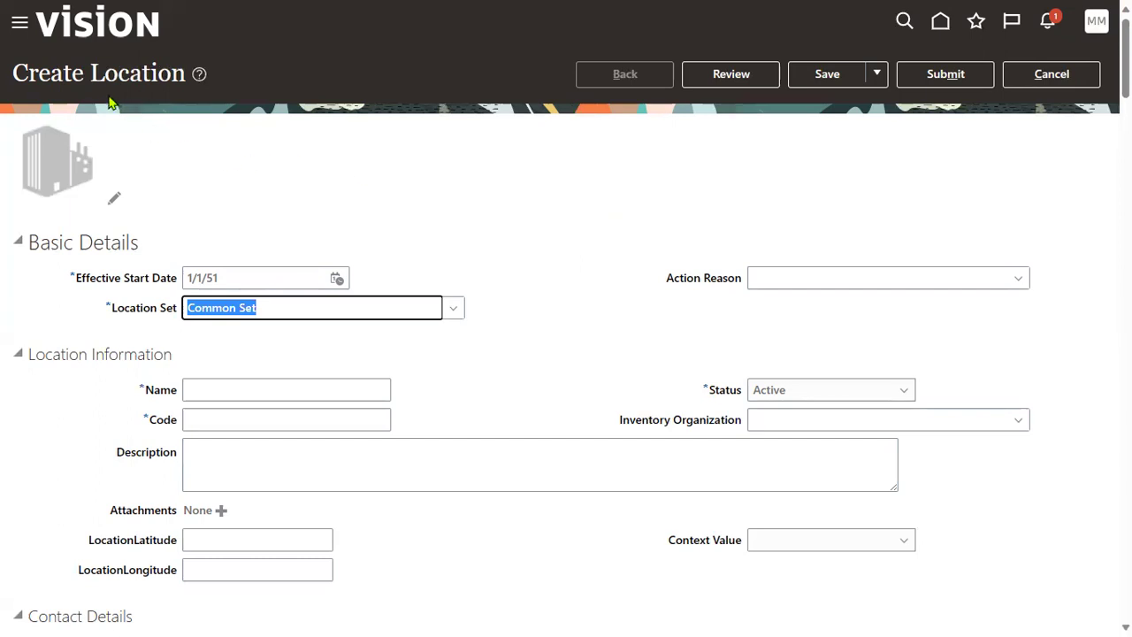
{"action": "left_click_drag", "start_coordinate": [90, 72], "coordinate": [177, 76]}
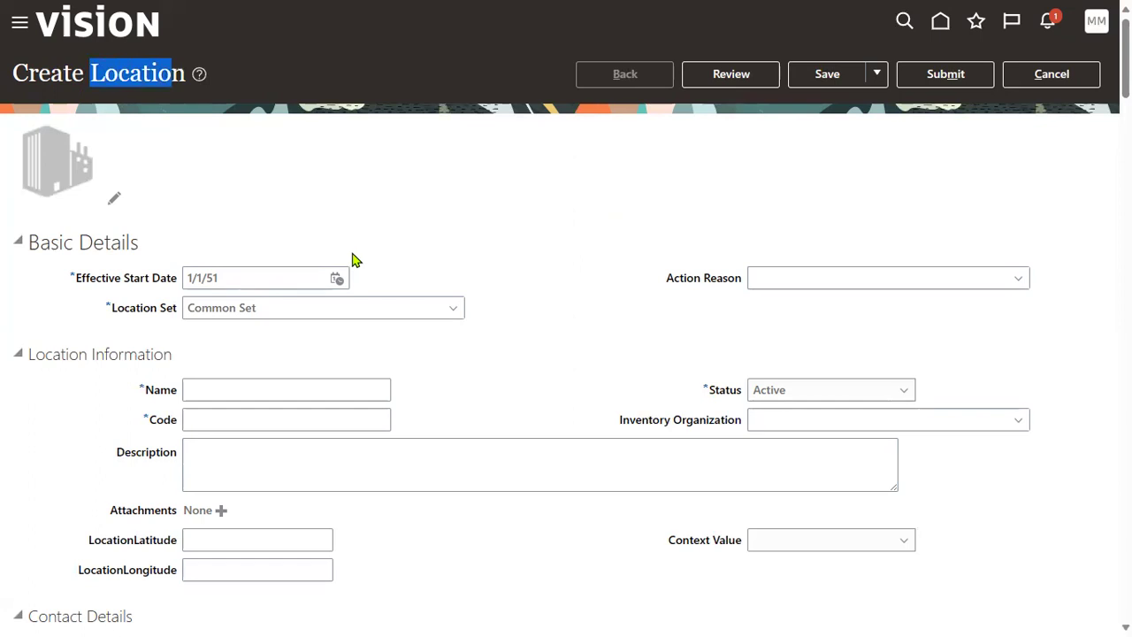
{"action": "left_click", "coordinate": [259, 387]}
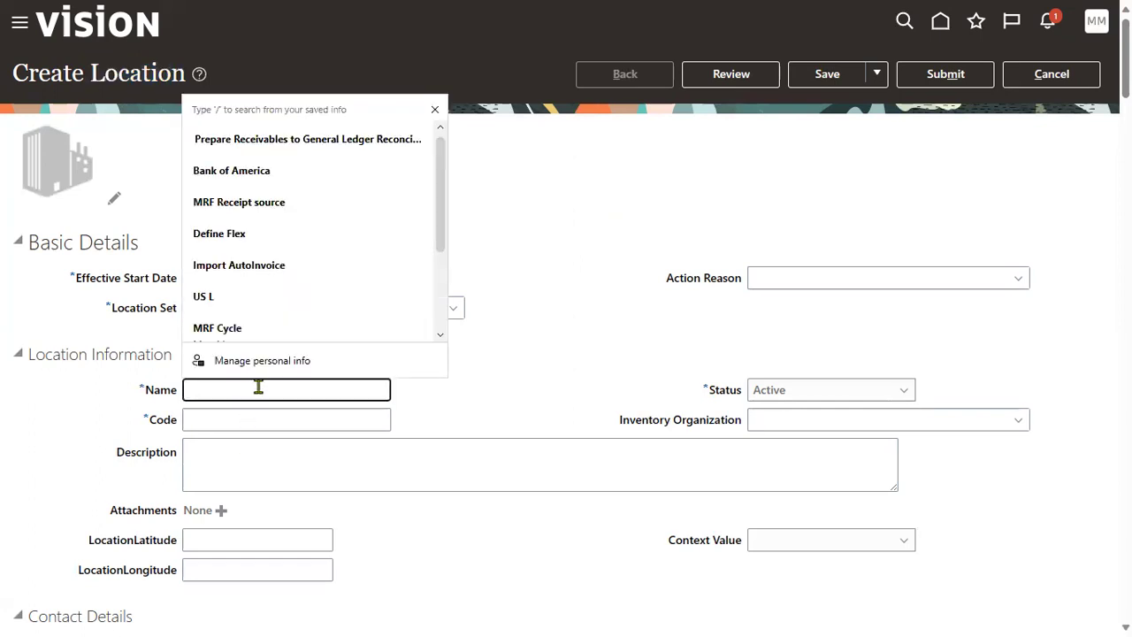
{"action": "type", "text": "TATA_NY_SALES_"}
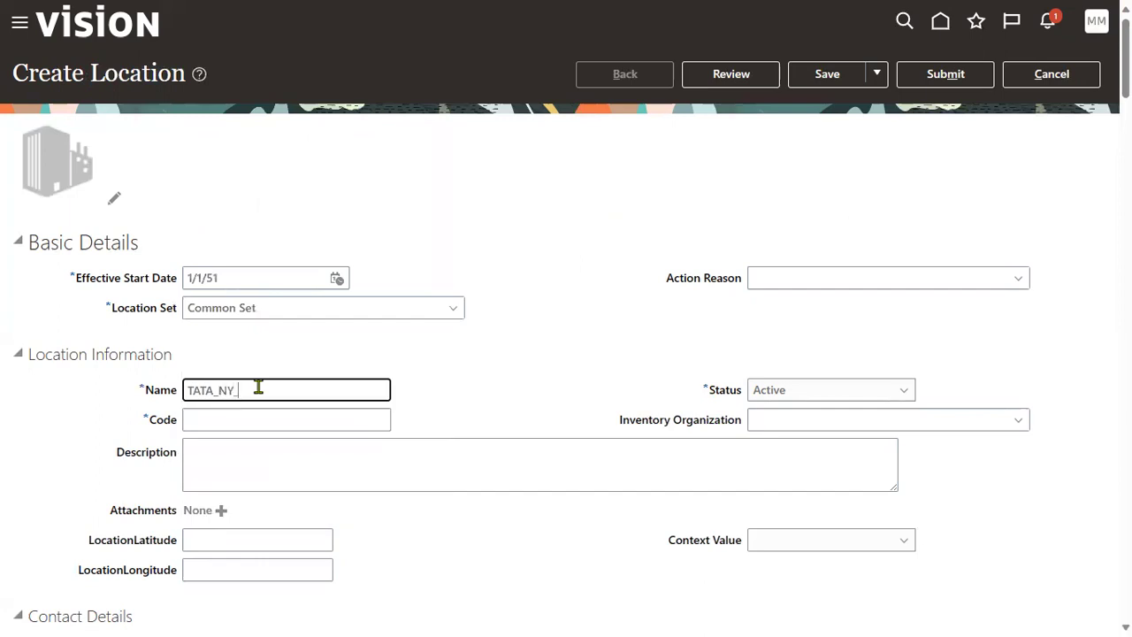
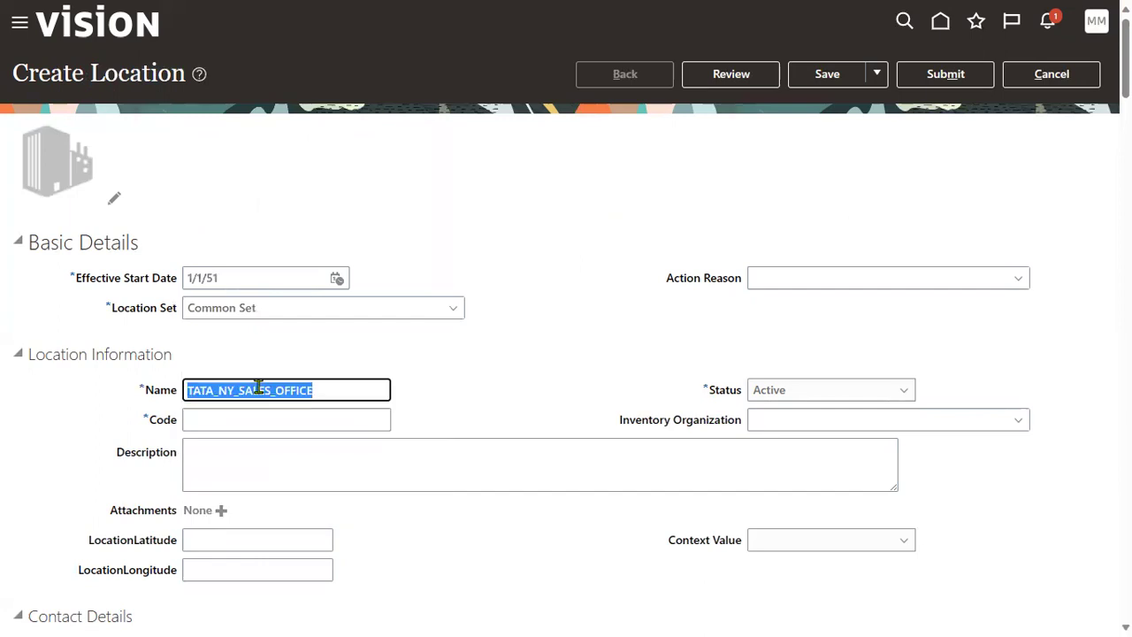
Step: Copy the location name into the Code field
{"action": "key", "text": "ctrl+c"}
{"action": "key", "text": "Tab"}
{"action": "key", "text": "ctrl+v"}
{"action": "key", "text": "Tab"}
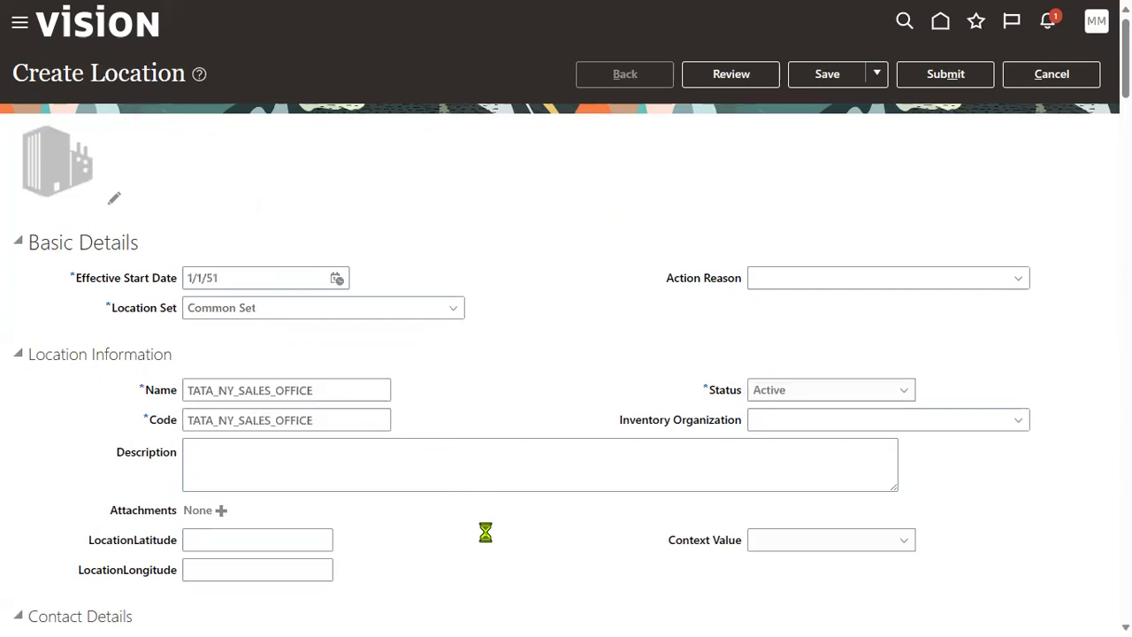
Step: Enter Address Line 1 TATA_NY_SALES_OFFICE and ZIP Code 12200
{"action": "scroll", "coordinate": [616, 304], "scroll_direction": "down", "scroll_amount": 3}
{"action": "left_click_drag", "start_coordinate": [617, 233], "coordinate": [685, 233]}
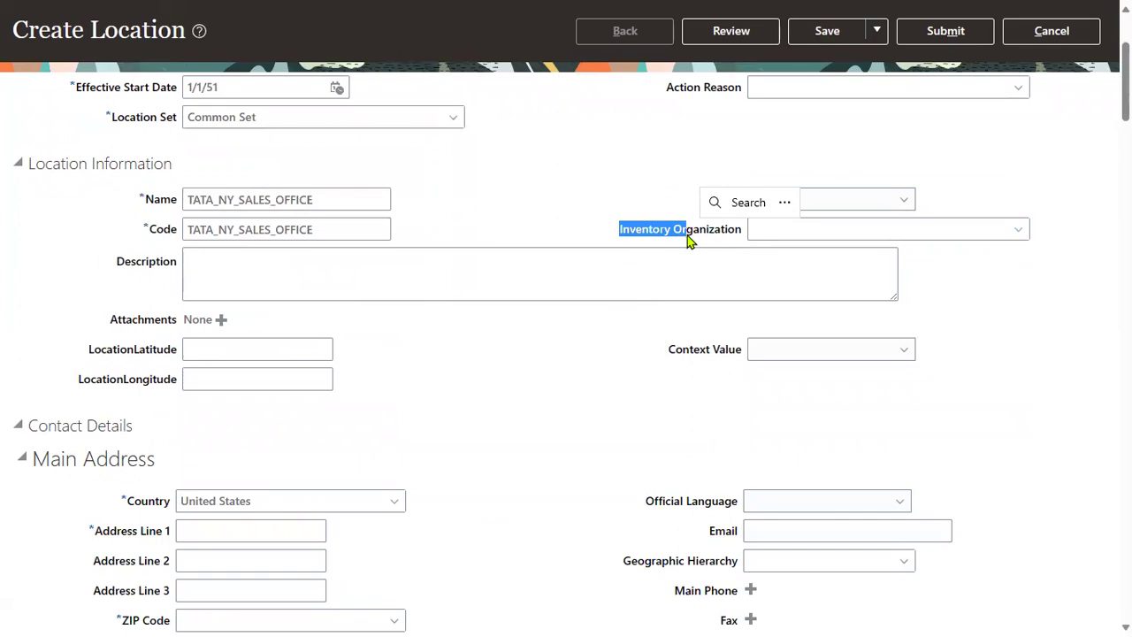
{"action": "left_click", "coordinate": [469, 433]}
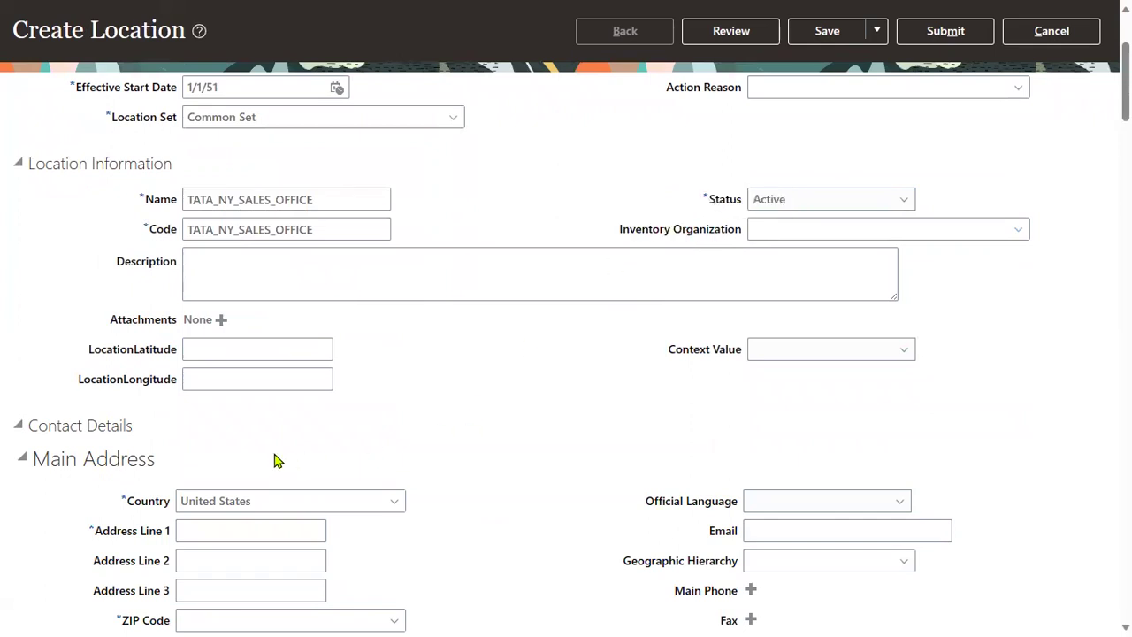
{"action": "scroll", "coordinate": [86, 191], "scroll_direction": "down", "scroll_amount": 4}
{"action": "left_click_drag", "start_coordinate": [93, 172], "coordinate": [182, 177]}
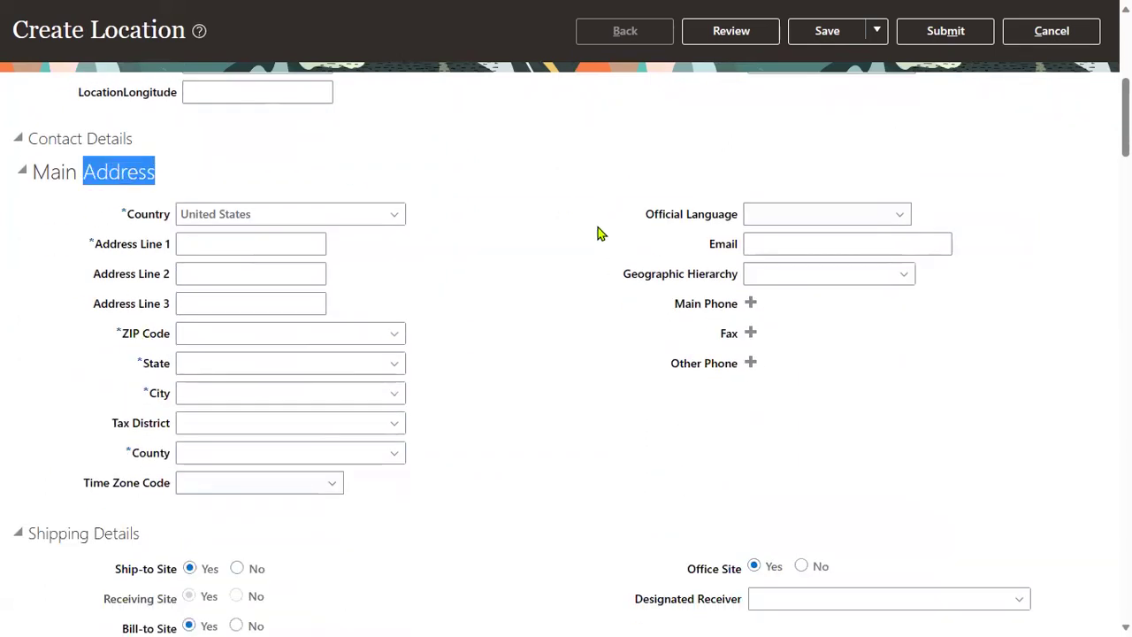
{"action": "left_click", "coordinate": [245, 241]}
{"action": "type", "text": "TATA_NY_SALES_OFFICE"}
{"action": "key", "text": "Tab"}
{"action": "key", "text": "Tab"}
{"action": "key", "text": "Tab"}
{"action": "type", "text": "12200"}
{"action": "key", "text": "Tab"}
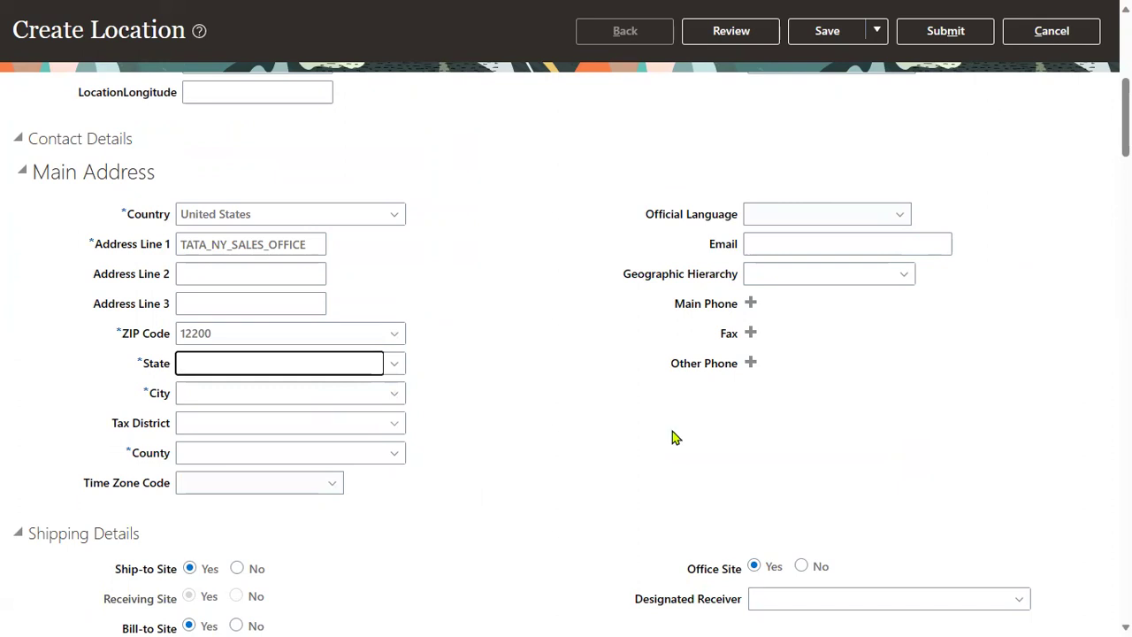
Step: Set the Official Language to American English
{"action": "scroll", "coordinate": [46, 357], "scroll_direction": "down", "scroll_amount": 3}
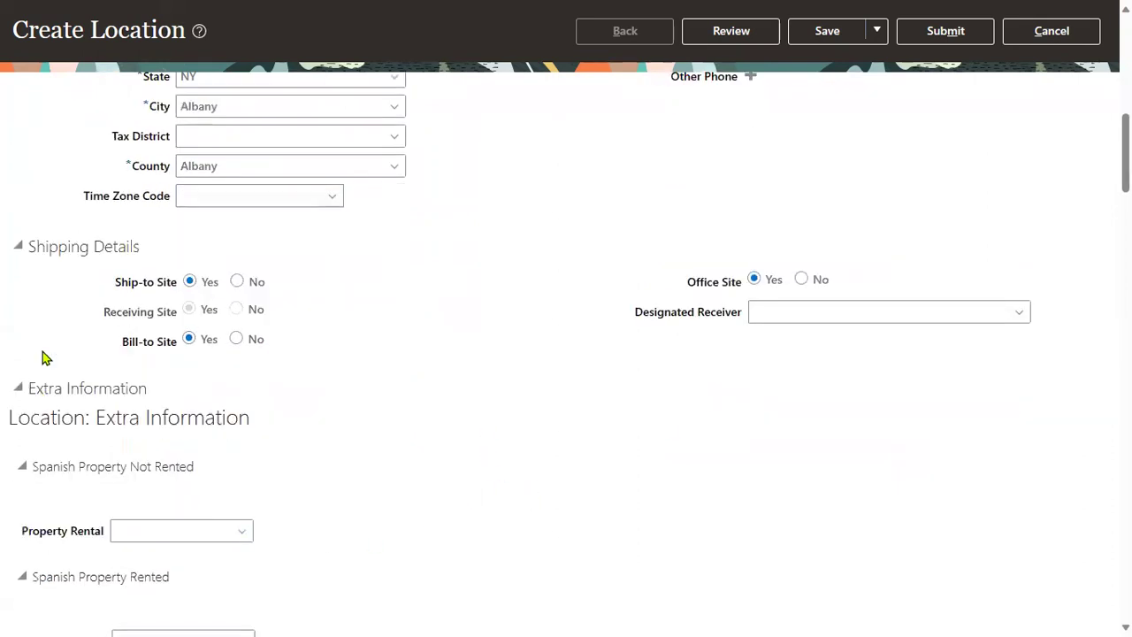
{"action": "scroll", "coordinate": [690, 410], "scroll_direction": "up", "scroll_amount": 2}
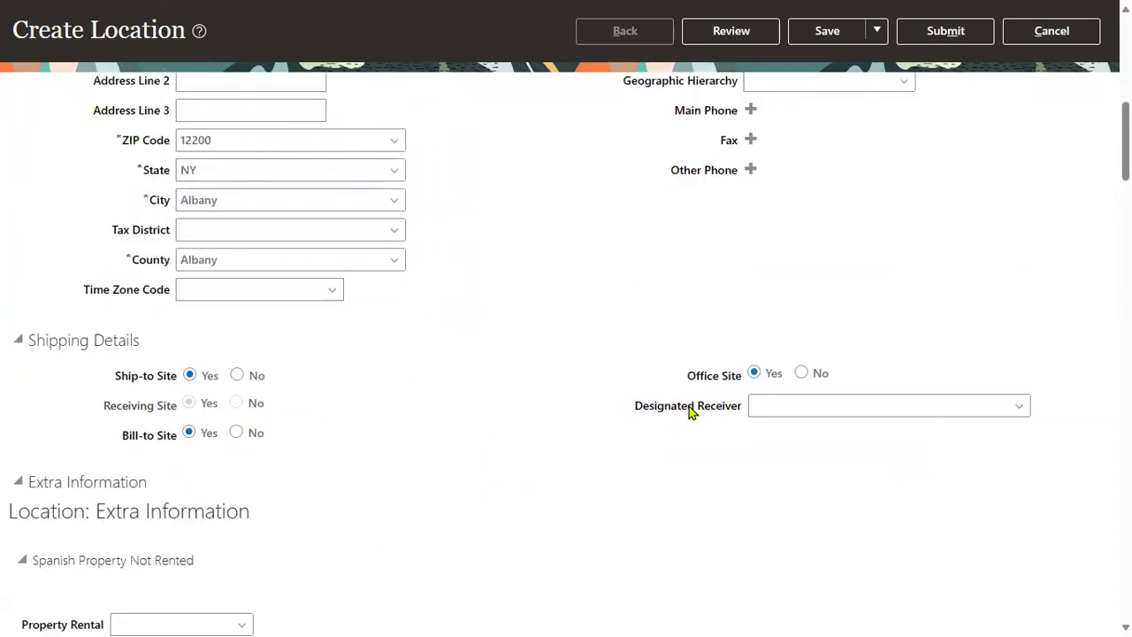
{"action": "scroll", "coordinate": [626, 374], "scroll_direction": "up", "scroll_amount": 4}
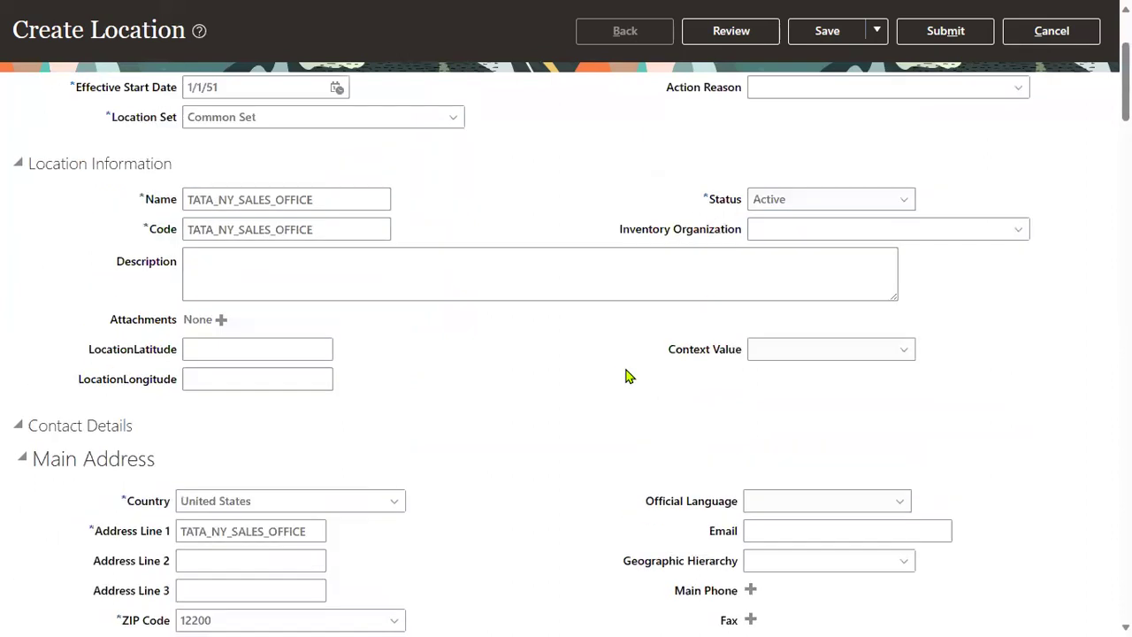
{"action": "left_click", "coordinate": [865, 504]}
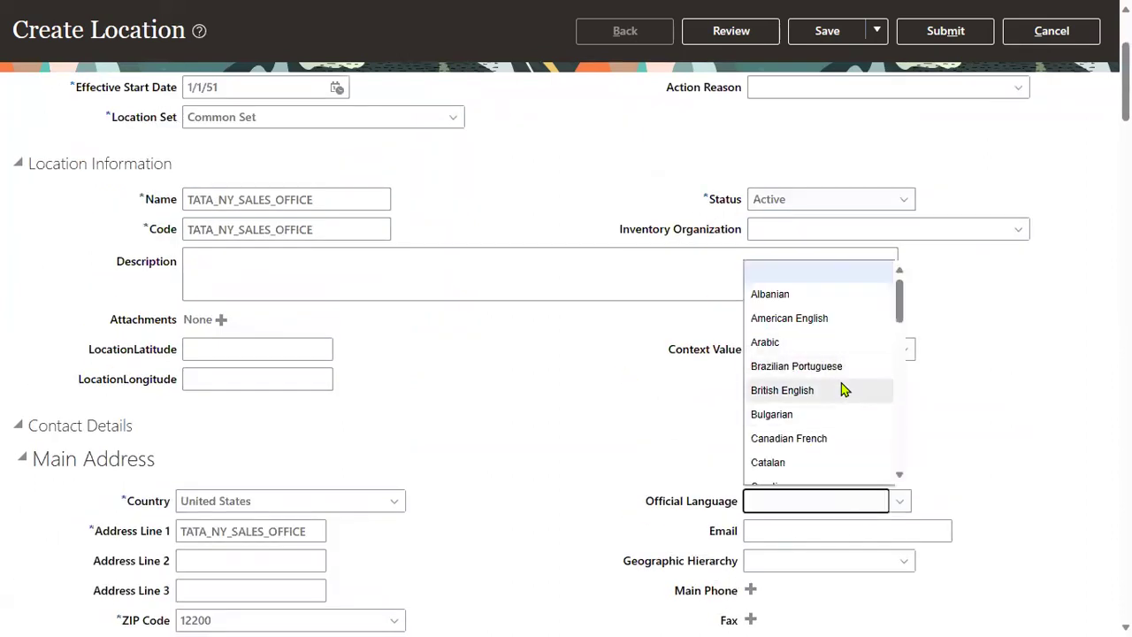
{"action": "left_click", "coordinate": [842, 321]}
Step: Clear the browser autofill, then refill Code and Address Line 1 with TATA_NY_SALES_OFFICE
{"action": "left_click", "coordinate": [788, 532]}
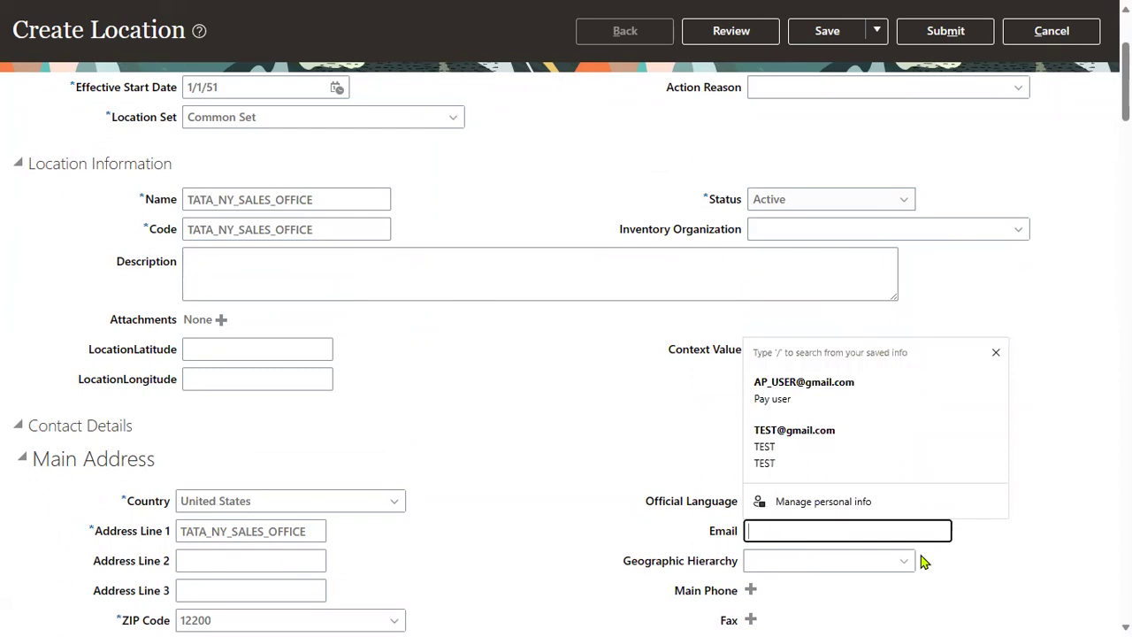
{"action": "left_click", "coordinate": [858, 386]}
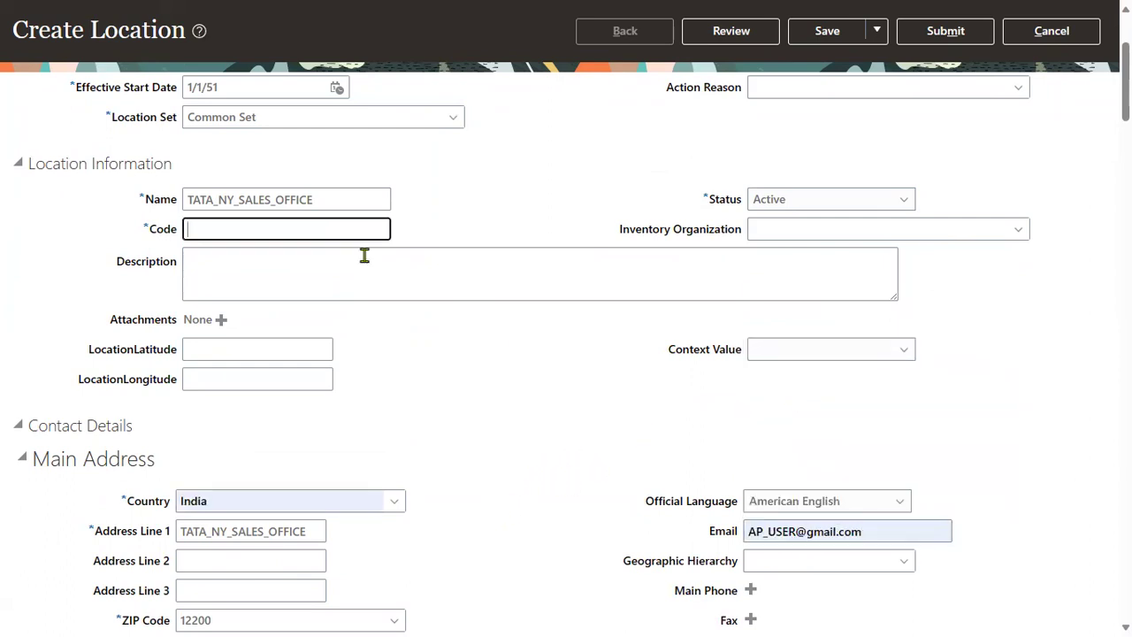
{"action": "left_click", "coordinate": [878, 529]}
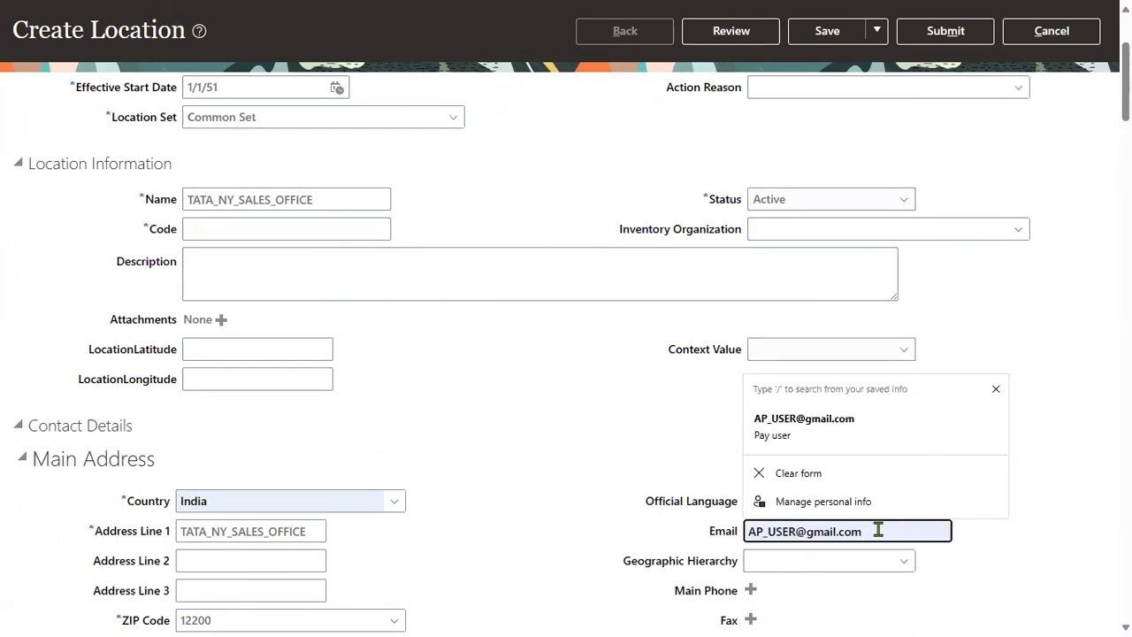
{"action": "left_click", "coordinate": [803, 482]}
{"action": "left_click", "coordinate": [251, 250]}
{"action": "left_click", "coordinate": [270, 231]}
{"action": "left_click", "coordinate": [265, 258]}
{"action": "left_click", "coordinate": [245, 537]}
{"action": "key", "text": "ctrl+v"}
{"action": "scroll", "coordinate": [454, 470], "scroll_direction": "down", "scroll_amount": 2}
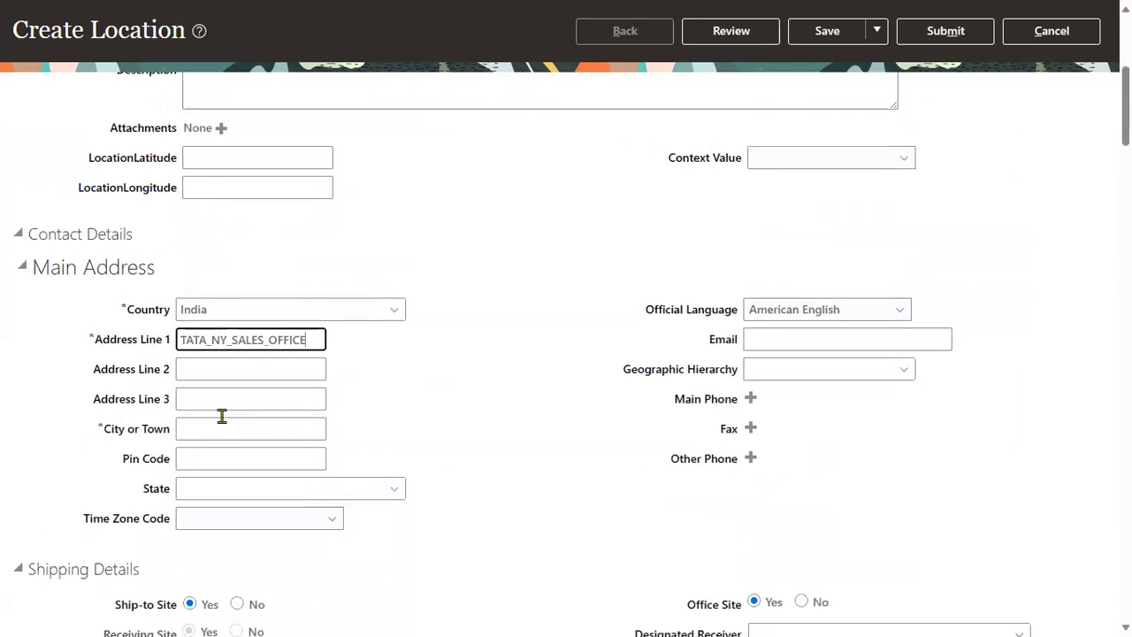
Step: Change the Main Address country from India back to United States
{"action": "left_click", "coordinate": [330, 306]}
{"action": "type", "text": "United States"}
{"action": "key", "text": "Tab"}
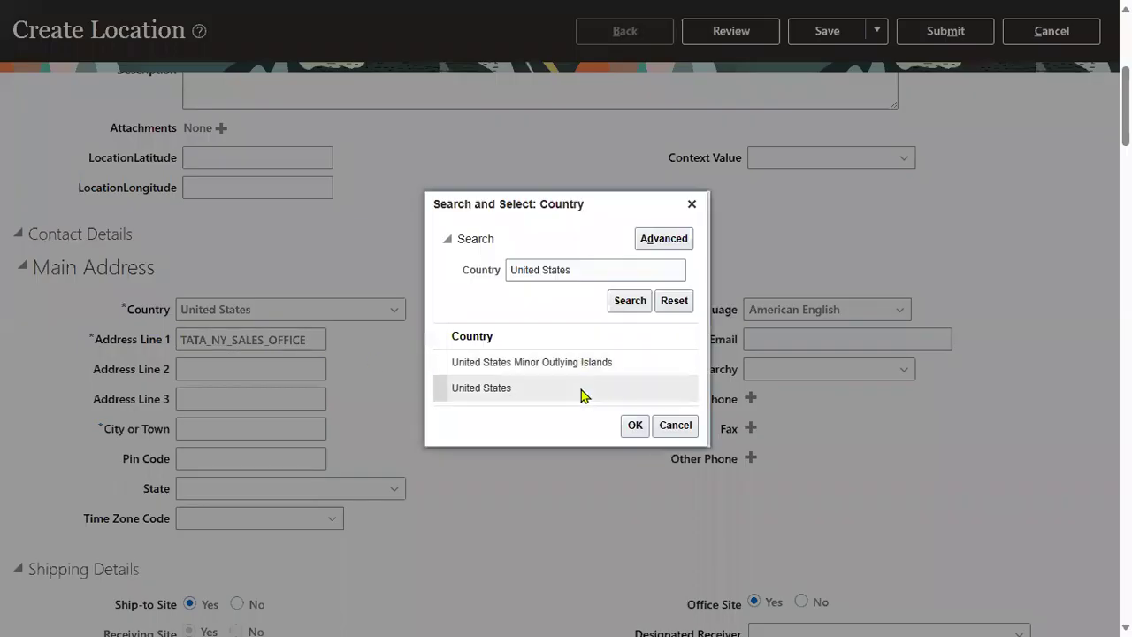
{"action": "left_click", "coordinate": [581, 387]}
{"action": "left_click", "coordinate": [634, 425]}
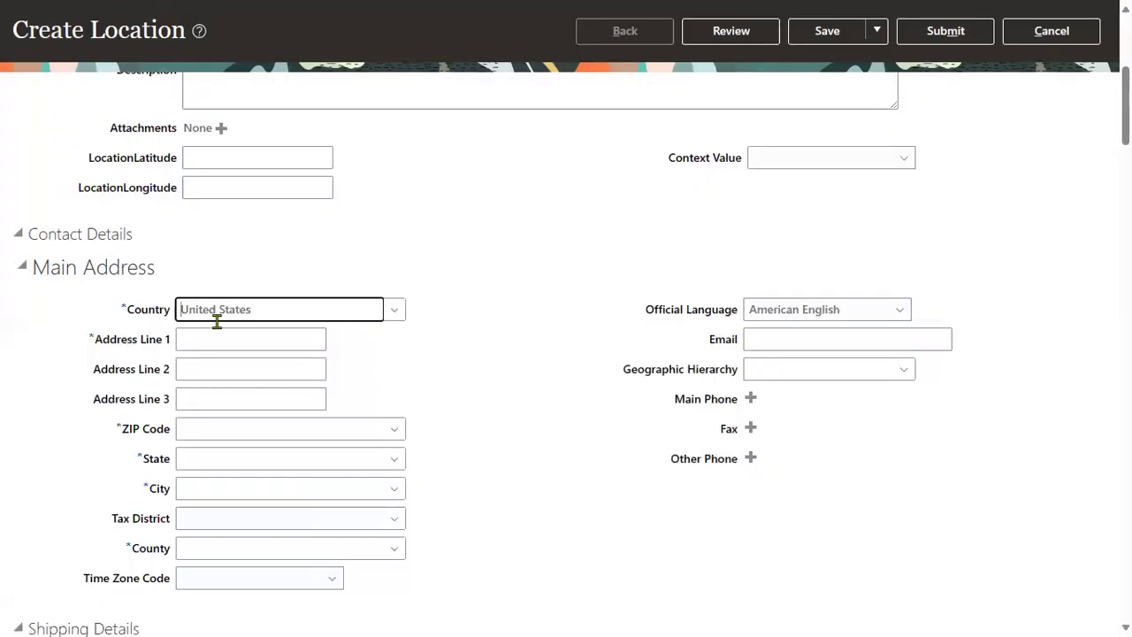
Step: Enter Address Line 1 TATA_NY_SALES_OFFICE and ZIP 12200 to auto-fill NY, Albany, Albany County
{"action": "left_click", "coordinate": [215, 339]}
{"action": "type", "text": "TATA_NY_SALES_OFFICE"}
{"action": "key", "text": "Tab"}
{"action": "key", "text": "Tab"}
{"action": "key", "text": "Tab"}
{"action": "type", "text": "12200"}
{"action": "key", "text": "Tab"}
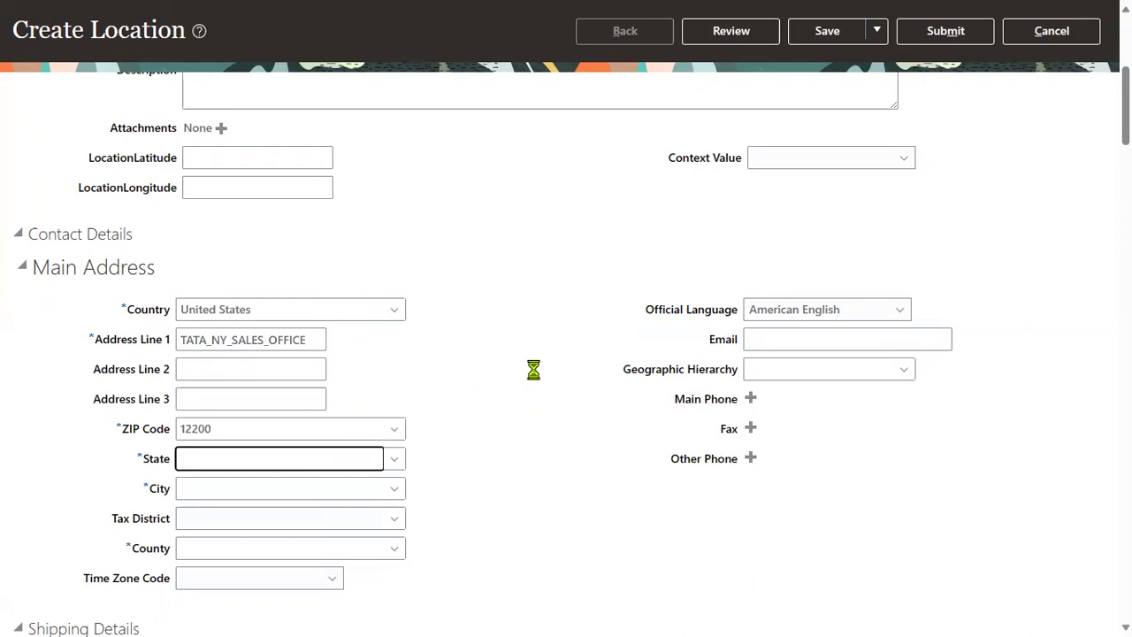
Step: Enter the sales contact e-mail address in the Email field
{"action": "left_click", "coordinate": [865, 343]}
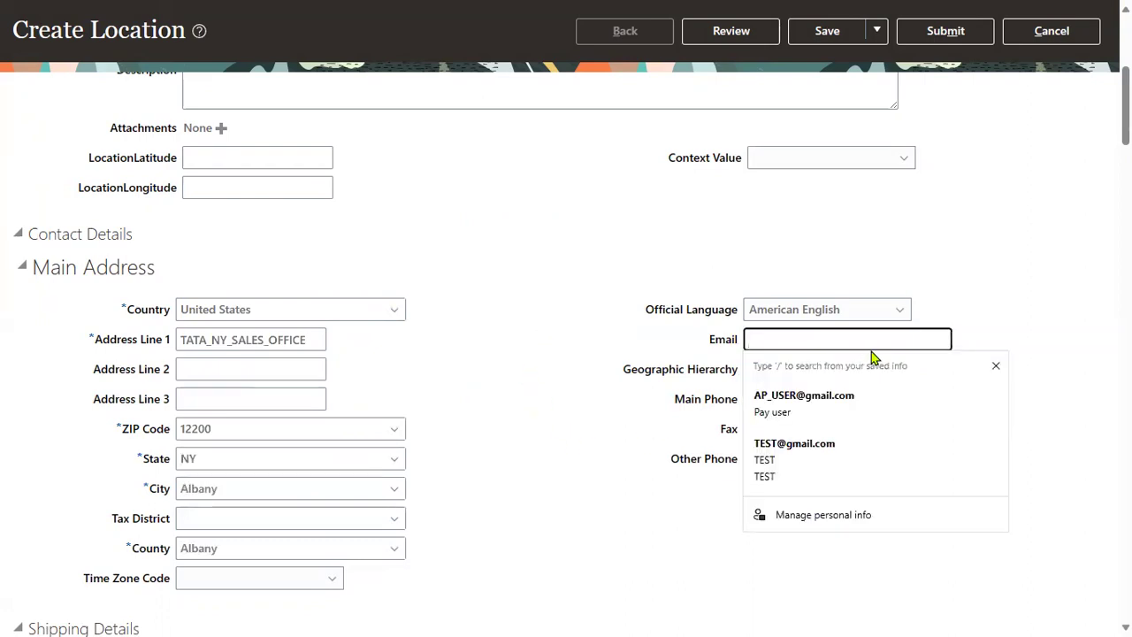
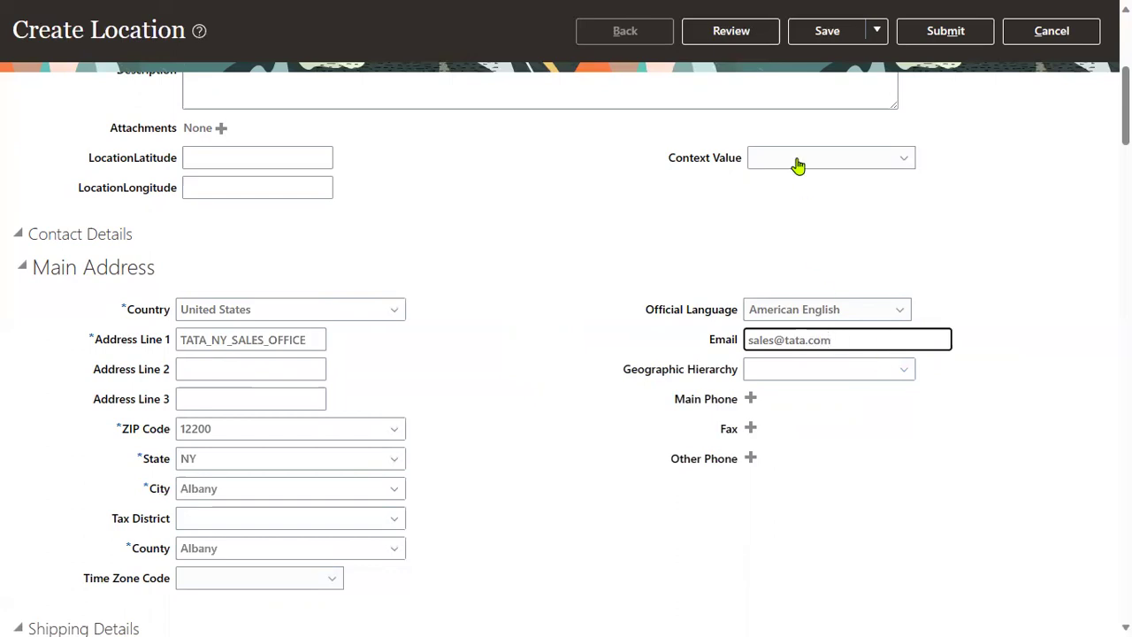
{"action": "triple_click", "coordinate": [659, 224]}
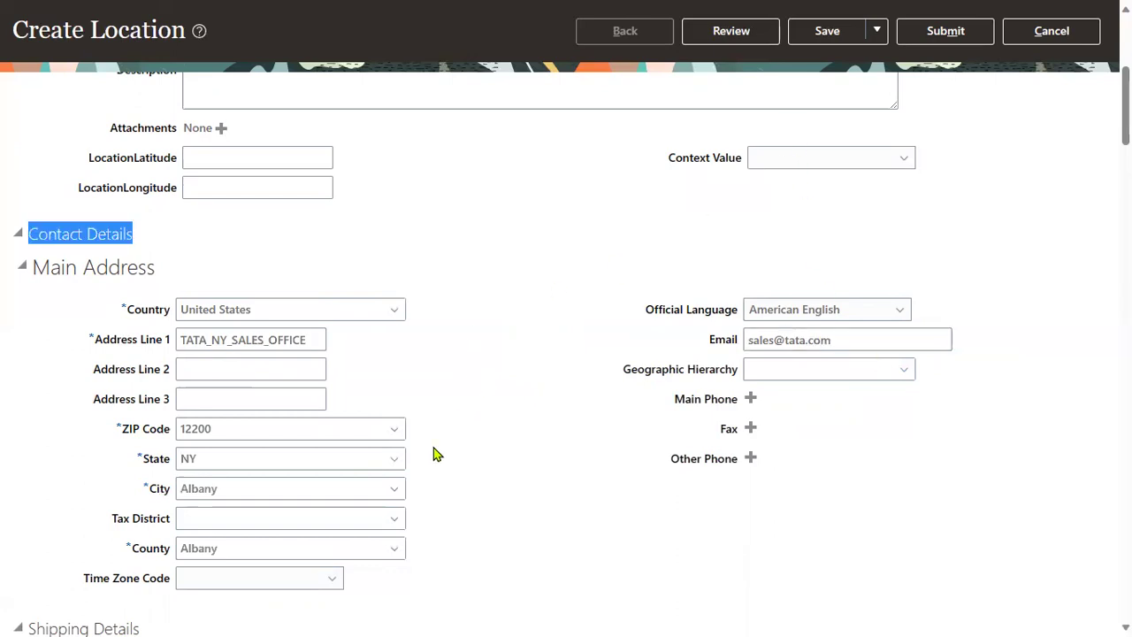
{"action": "scroll", "coordinate": [437, 450], "scroll_direction": "down", "scroll_amount": 6}
{"action": "scroll", "coordinate": [436, 451], "scroll_direction": "down", "scroll_amount": 5}
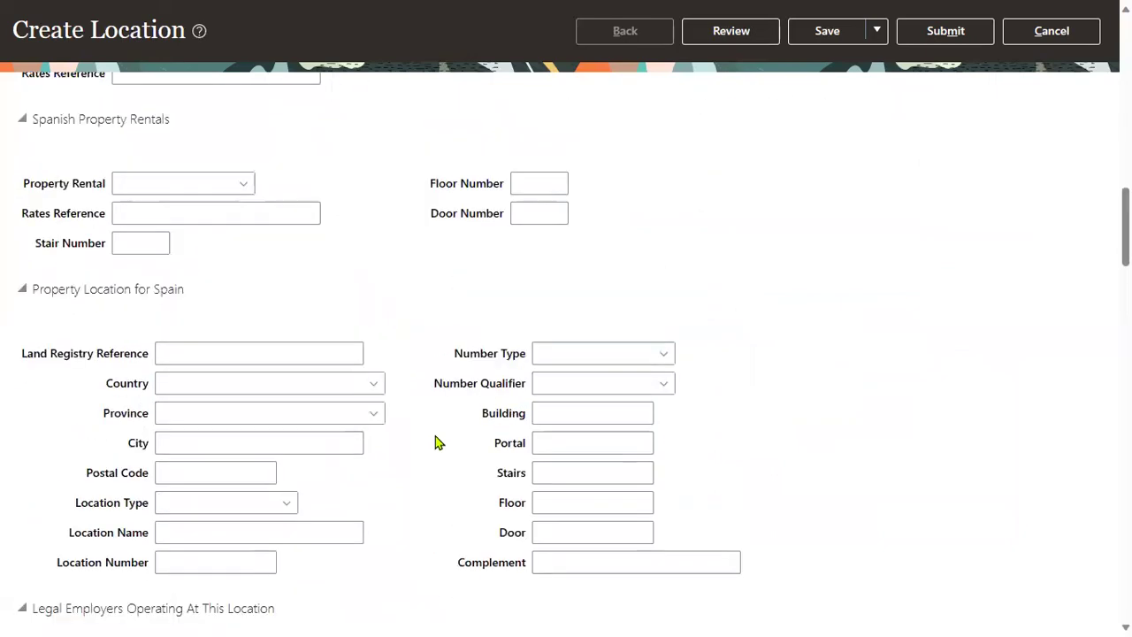
{"action": "scroll", "coordinate": [435, 442], "scroll_direction": "up", "scroll_amount": 20}
{"action": "left_click", "coordinate": [737, 83]}
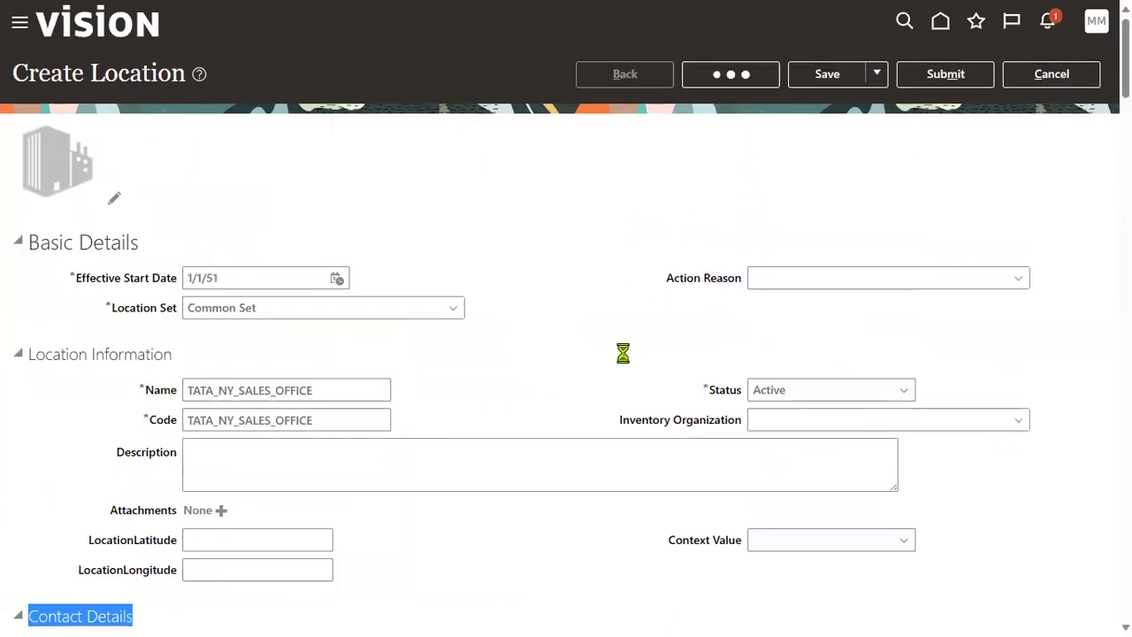
{"action": "scroll", "coordinate": [357, 465], "scroll_direction": "down", "scroll_amount": 12}
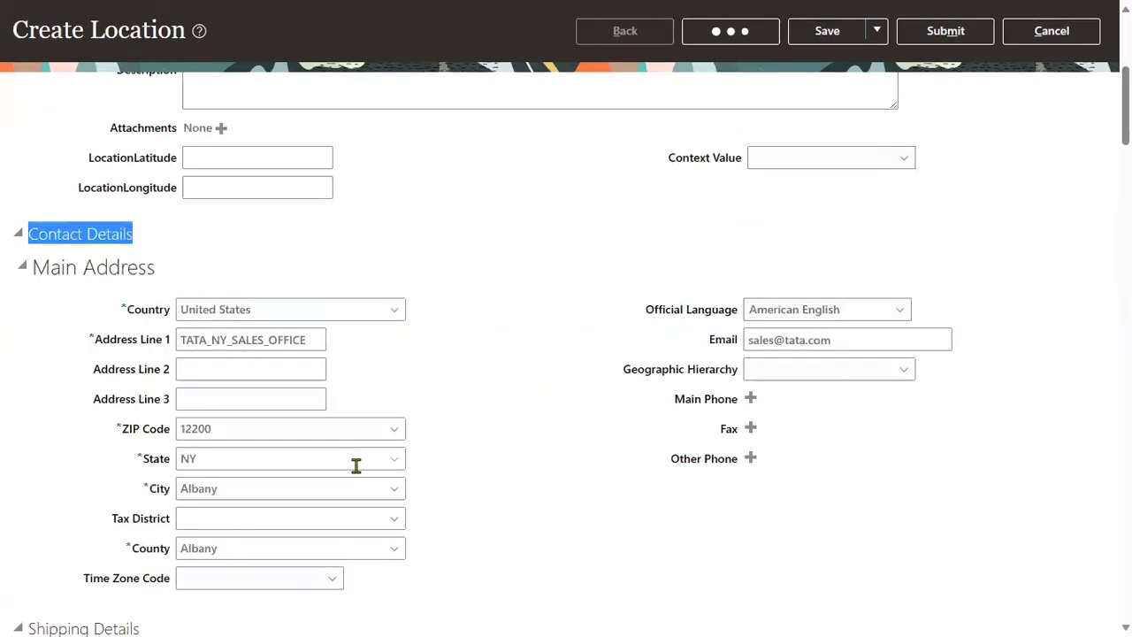
{"action": "scroll", "coordinate": [273, 476], "scroll_direction": "down", "scroll_amount": 10}
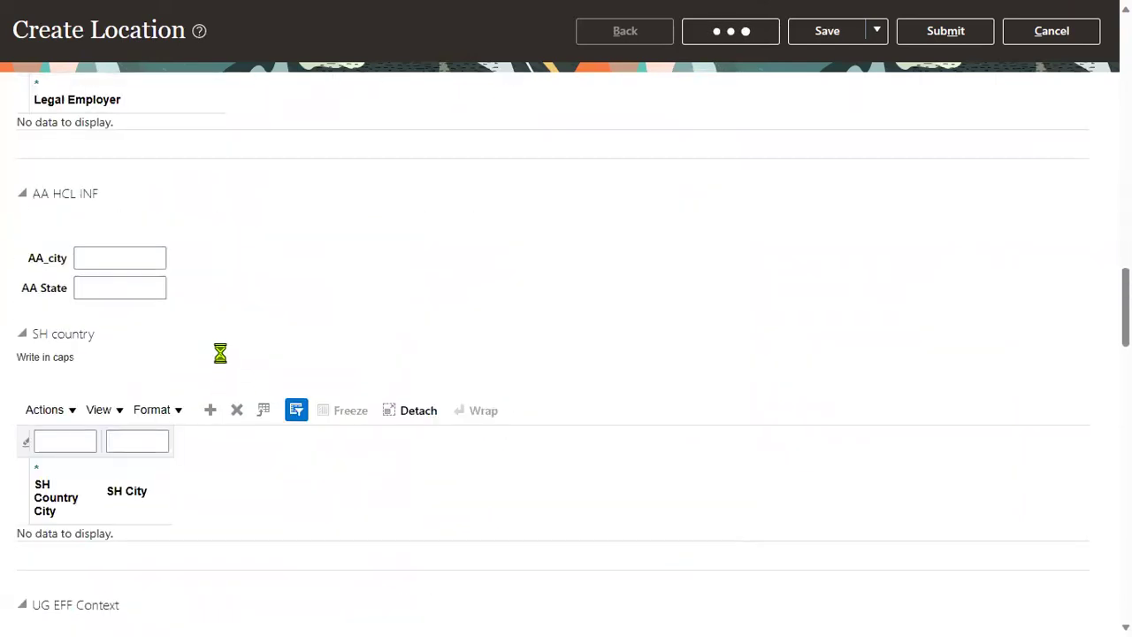
{"action": "scroll", "coordinate": [213, 411], "scroll_direction": "down", "scroll_amount": 5}
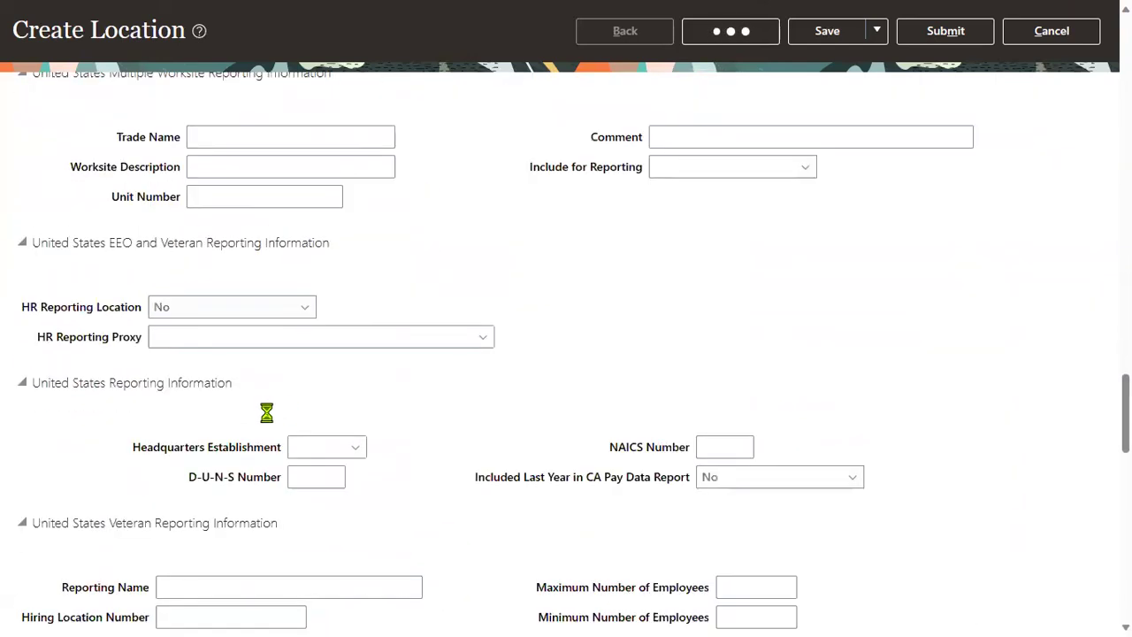
{"action": "scroll", "coordinate": [295, 423], "scroll_direction": "down", "scroll_amount": 20}
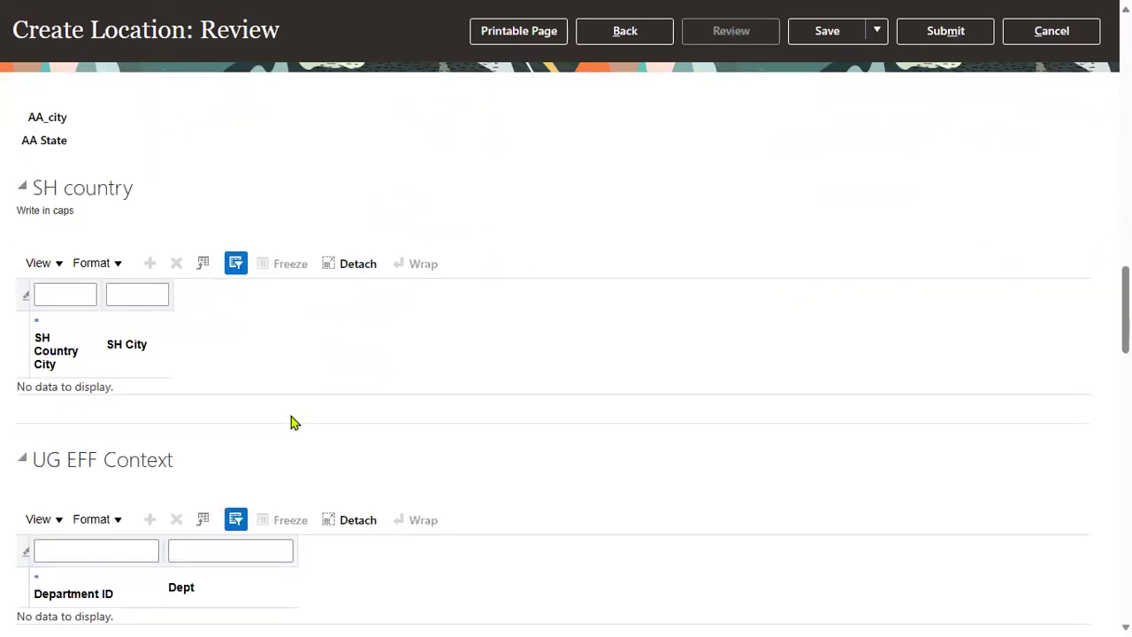
{"action": "scroll", "coordinate": [295, 422], "scroll_direction": "down", "scroll_amount": 6}
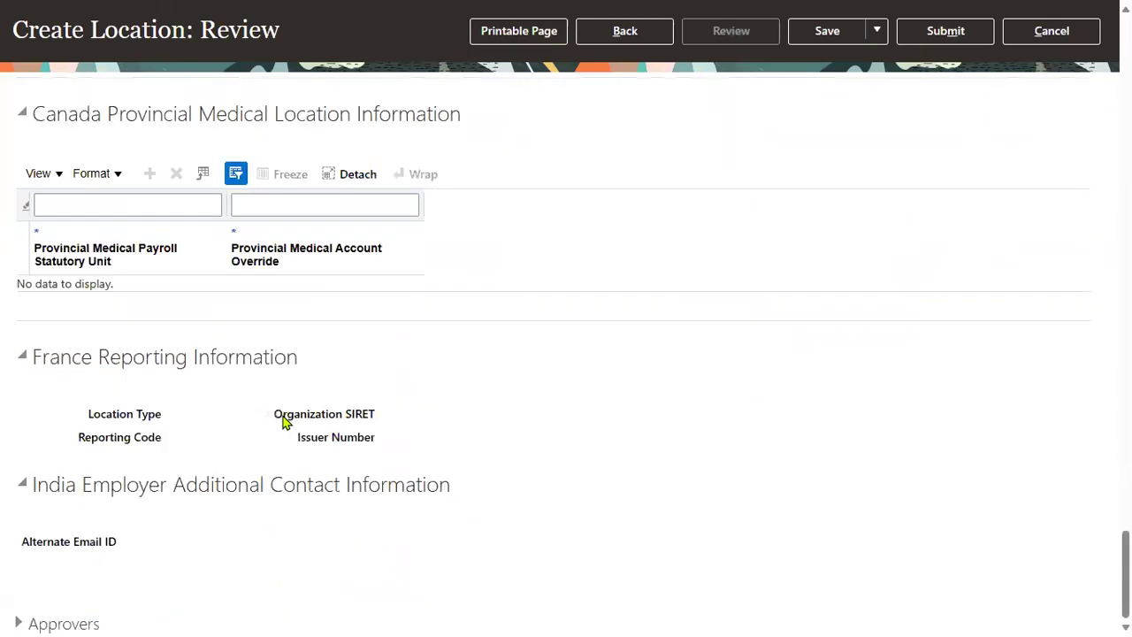
{"action": "scroll", "coordinate": [283, 422], "scroll_direction": "up", "scroll_amount": 20}
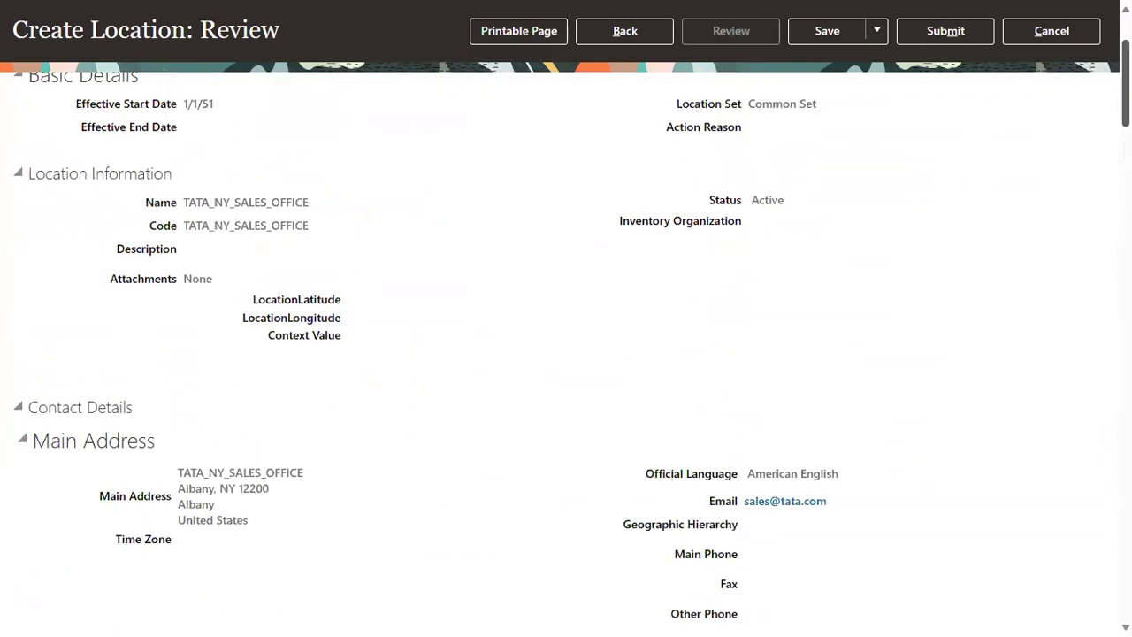
{"action": "scroll", "coordinate": [1101, 140], "scroll_direction": "up", "scroll_amount": 2}
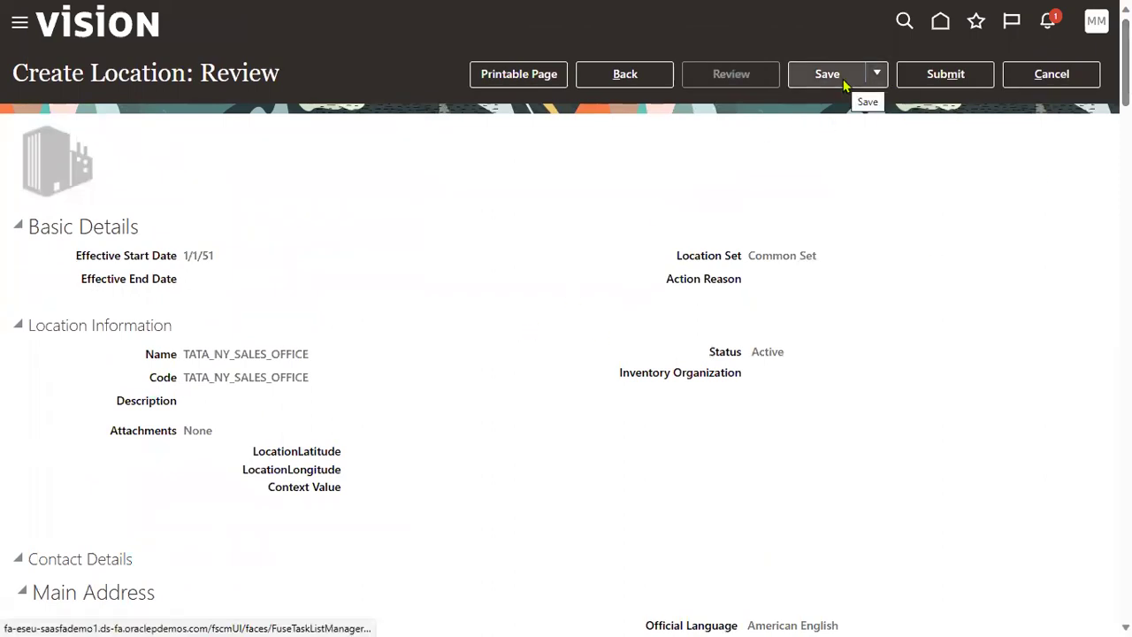
Step: Save the TATA_NY_SALES_OFFICE location and dismiss the confirmation
{"action": "left_click", "coordinate": [895, 77]}
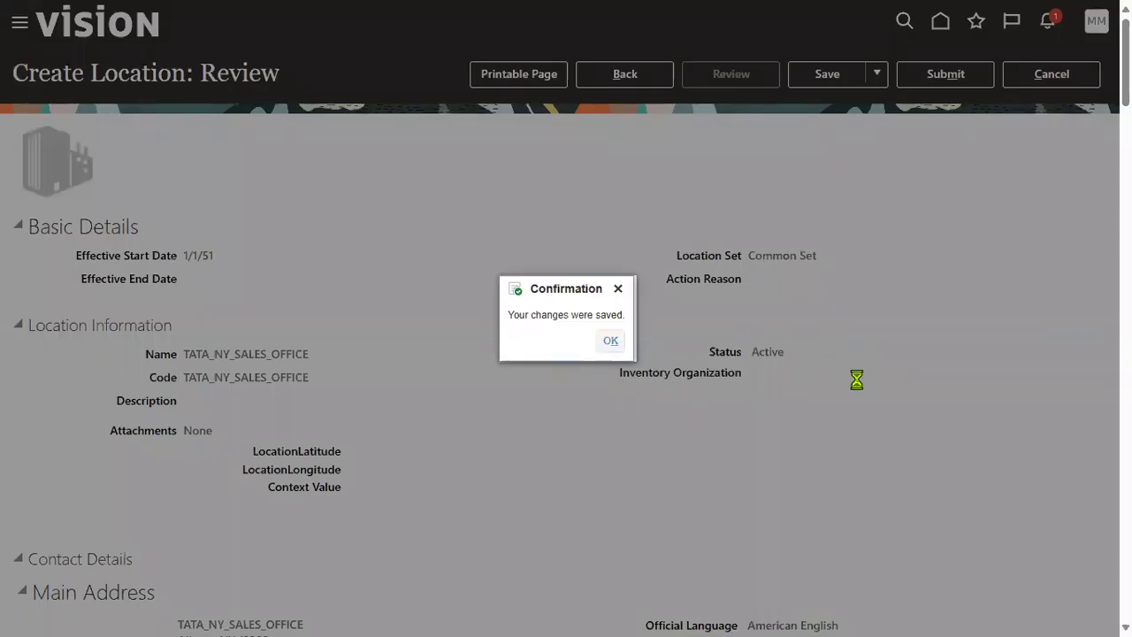
{"action": "key", "text": "Return"}
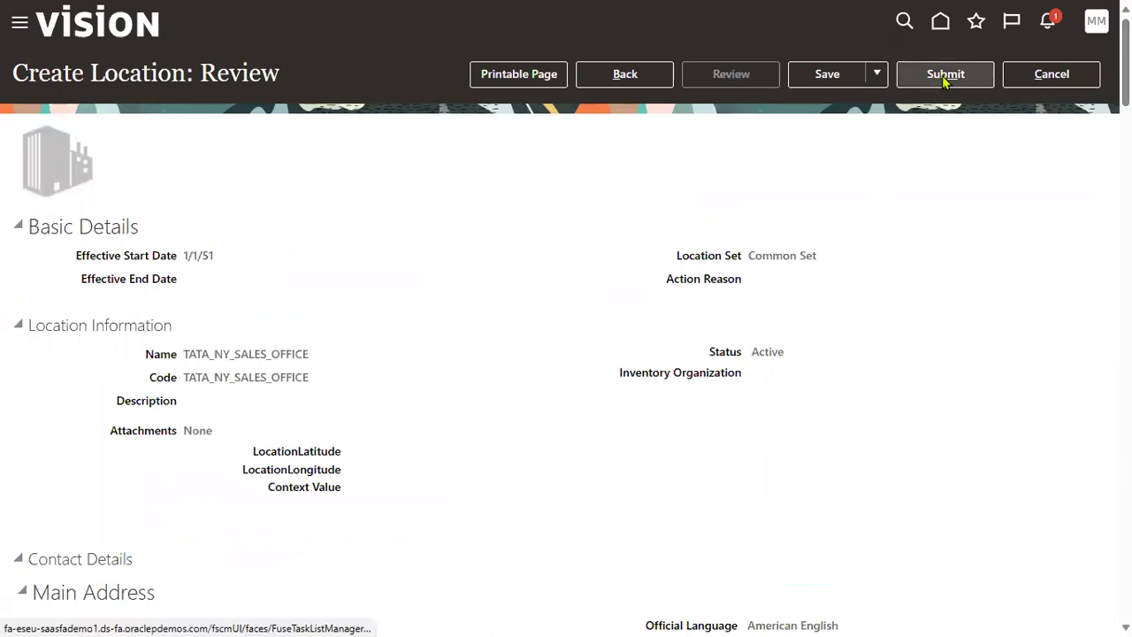
{"action": "left_click", "coordinate": [941, 75]}
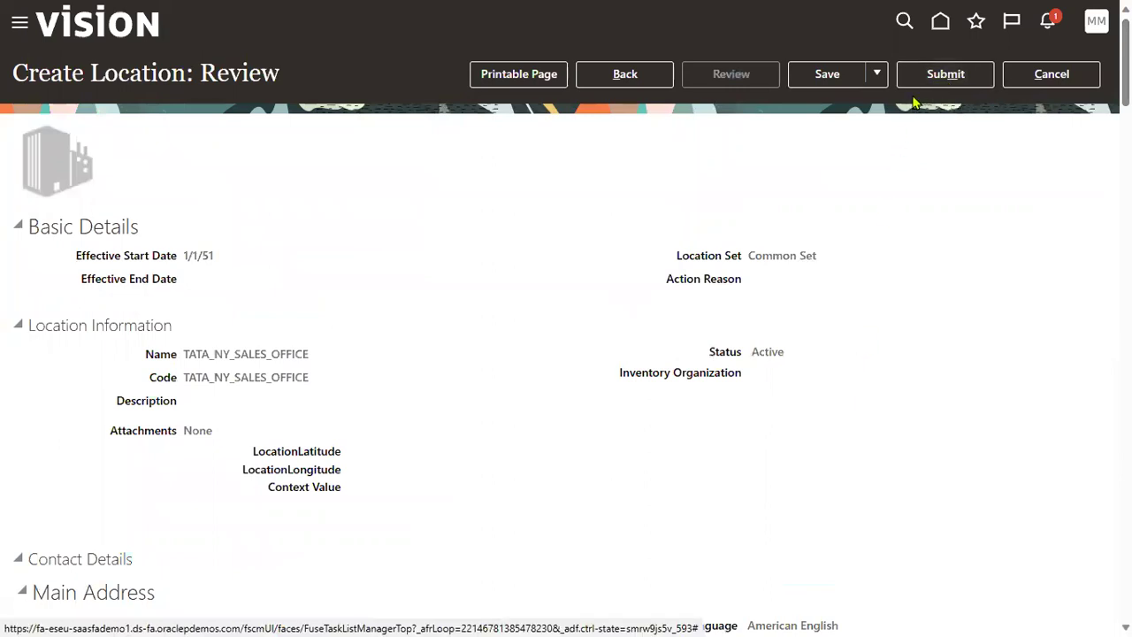
{"action": "left_click_drag", "start_coordinate": [12, 73], "coordinate": [172, 74]}
{"action": "left_click", "coordinate": [533, 246]}
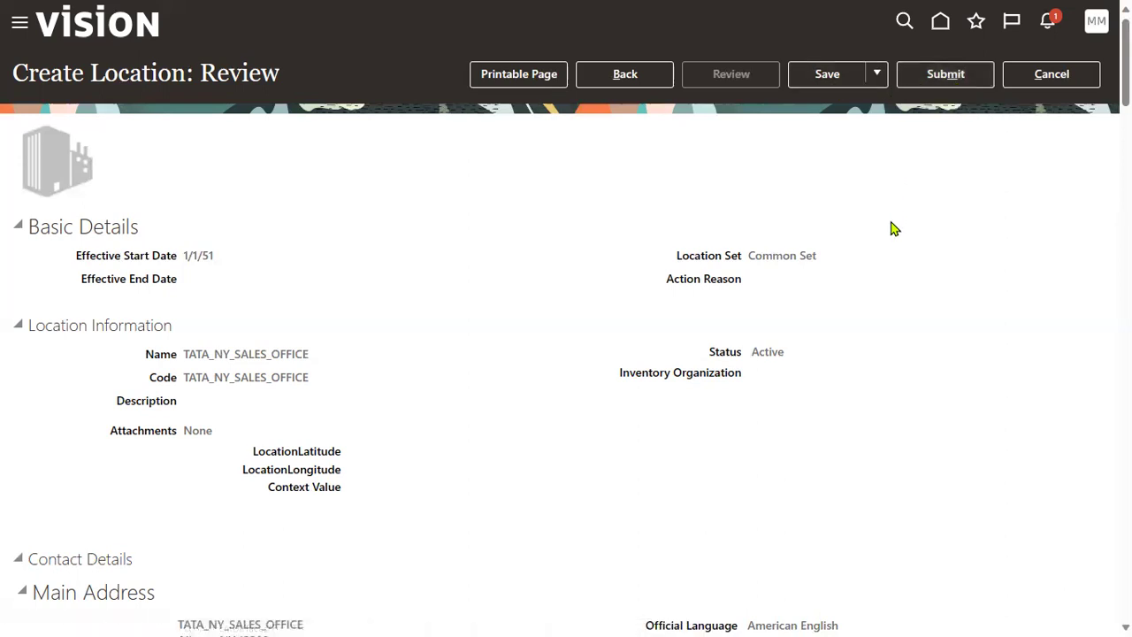
{"action": "left_click_drag", "start_coordinate": [89, 70], "coordinate": [185, 73]}
Step: Check step 23, Approval Management, on the Global_HR training sheet
{"action": "key", "text": "alt+Tab"}
{"action": "key", "text": "alt+Tab"}
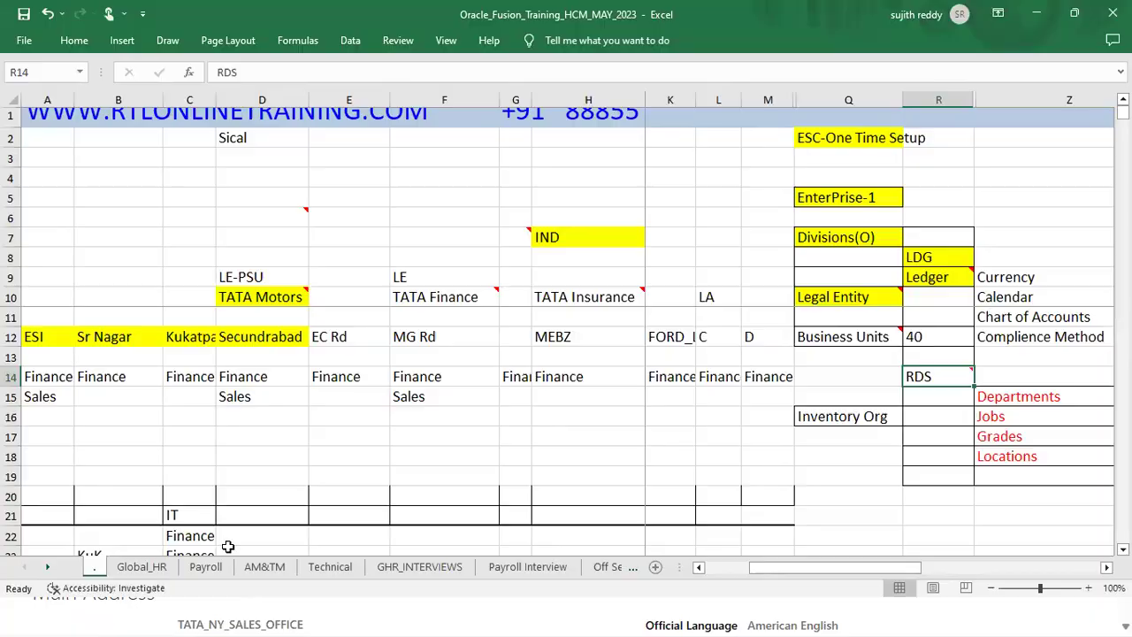
{"action": "left_click", "coordinate": [141, 566]}
{"action": "left_click", "coordinate": [593, 304]}
{"action": "left_click_drag", "start_coordinate": [615, 304], "coordinate": [654, 305]}
{"action": "key", "text": "alt+Tab"}
Step: Submit the location request, confirming the warning and the submission notice
{"action": "left_click", "coordinate": [945, 75]}
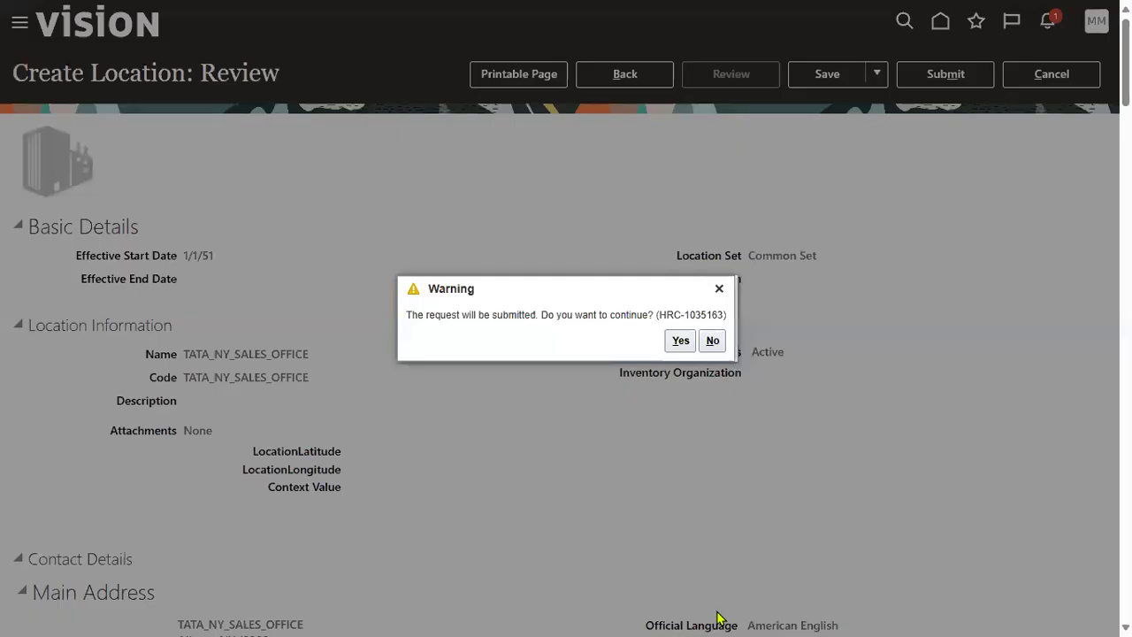
{"action": "left_click", "coordinate": [679, 340]}
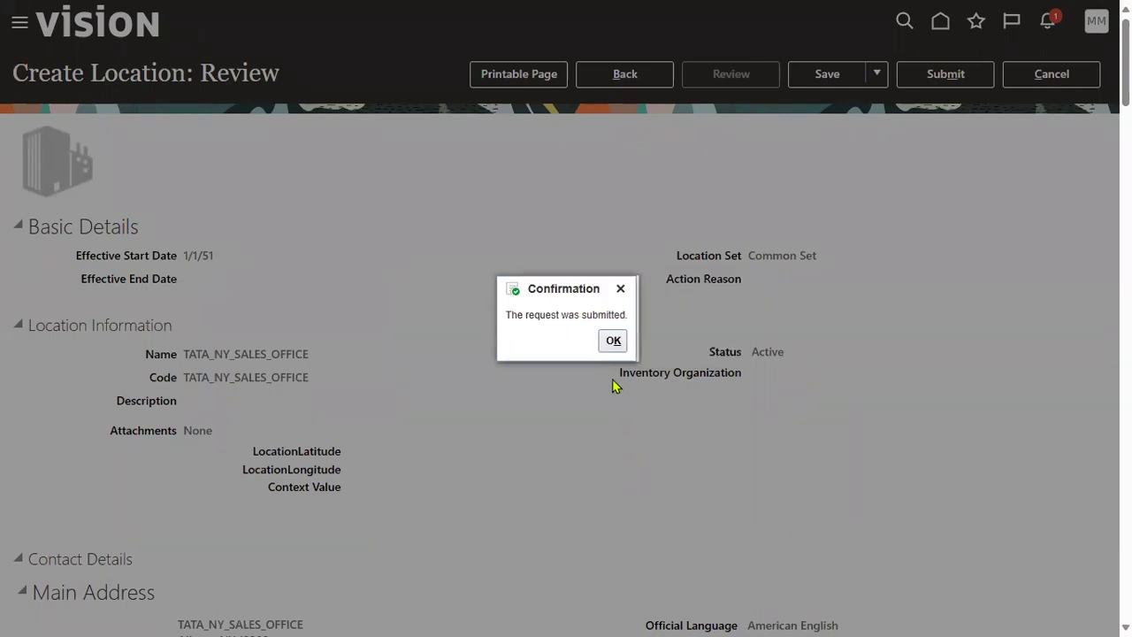
{"action": "left_click", "coordinate": [613, 339]}
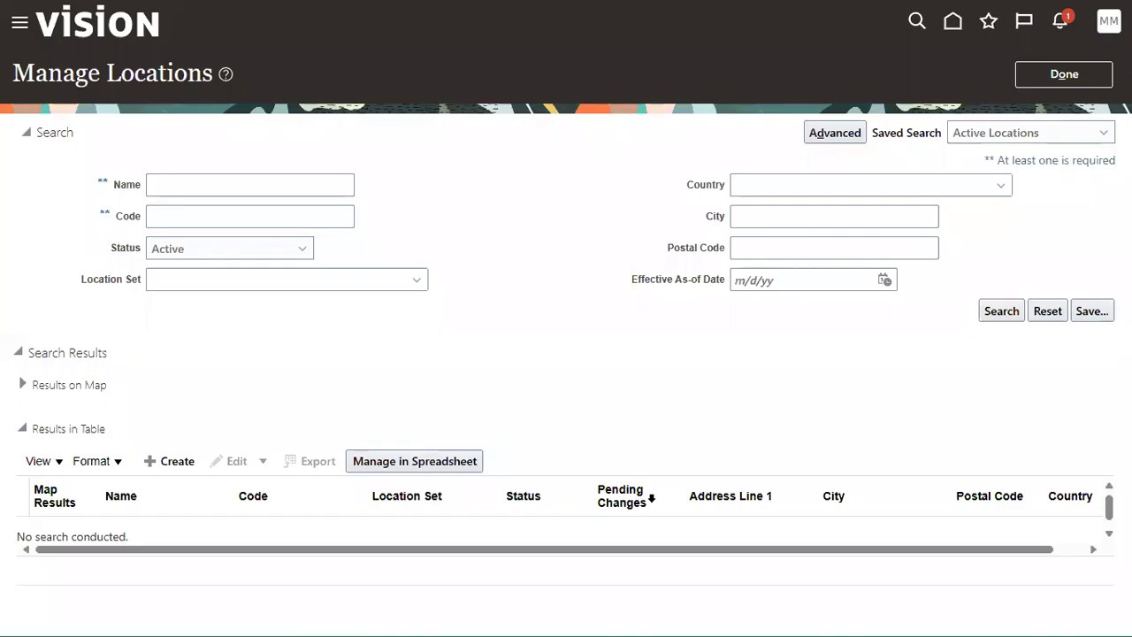
Step: Search locations for TATA_NY_SALES_OFFICE to verify it, then close the locations page
{"action": "left_click", "coordinate": [269, 184]}
{"action": "type", "text": "TATA_NY_SALES_OFFICE"}
{"action": "left_click", "coordinate": [991, 311]}
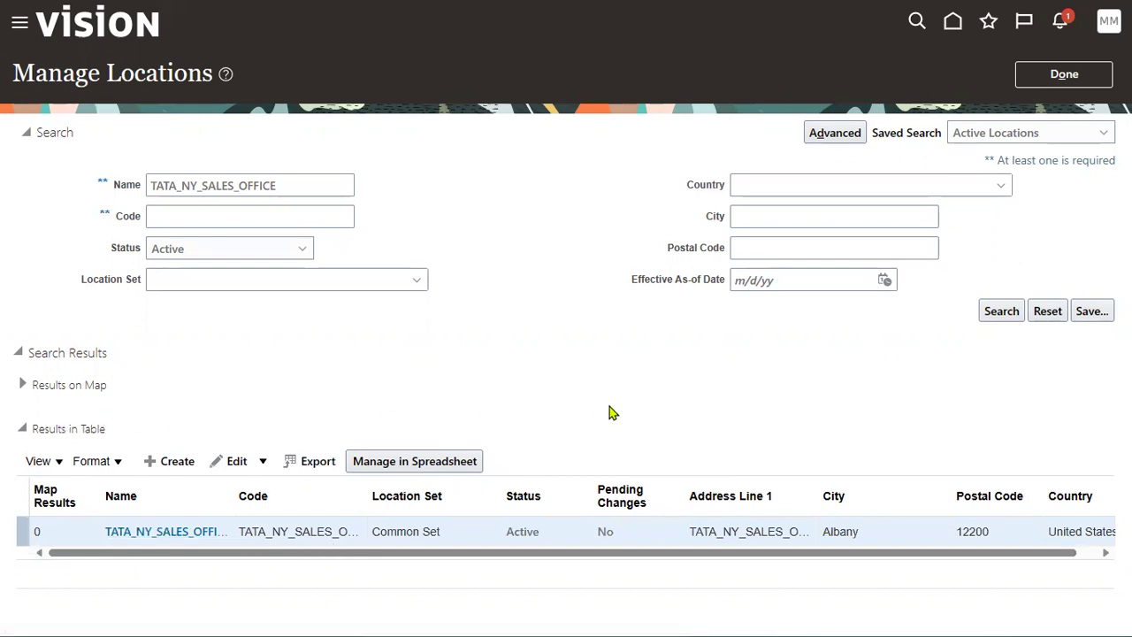
{"action": "left_click", "coordinate": [1092, 75]}
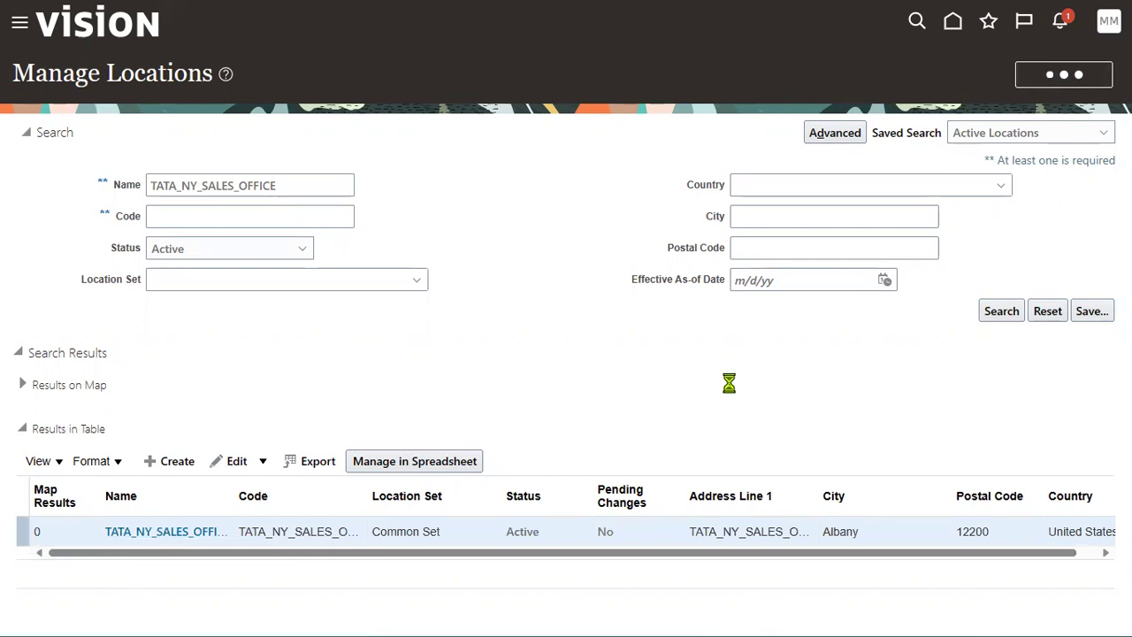
{"action": "key", "text": "alt+Tab"}
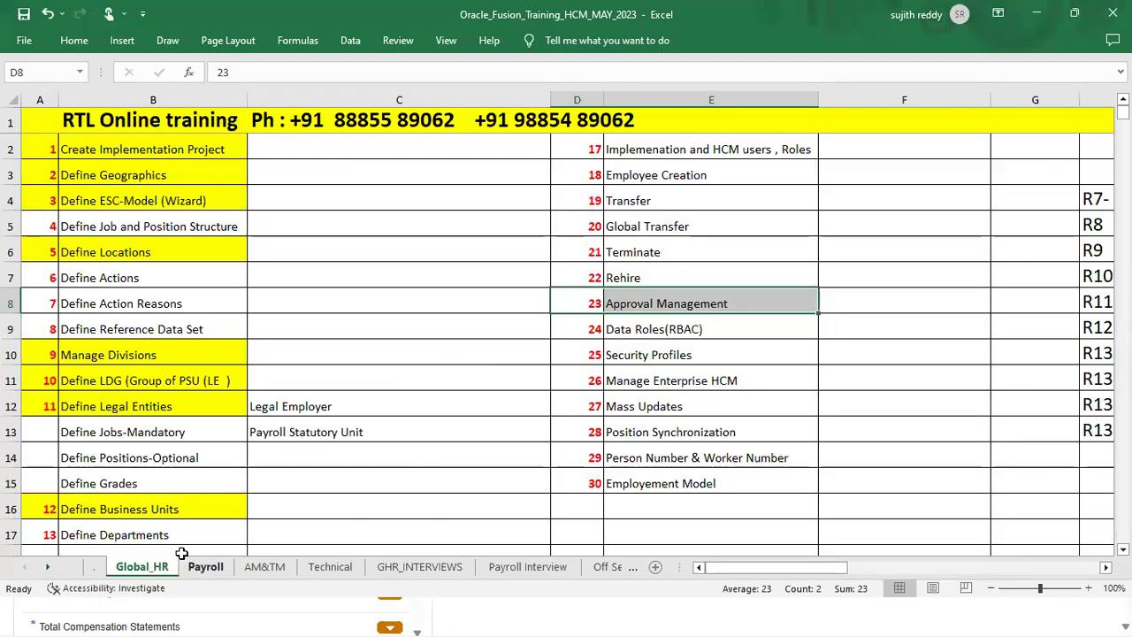
Step: Read the Business Units and RDS notes on the '.' setup-notes worksheet
{"action": "left_click", "coordinate": [94, 566]}
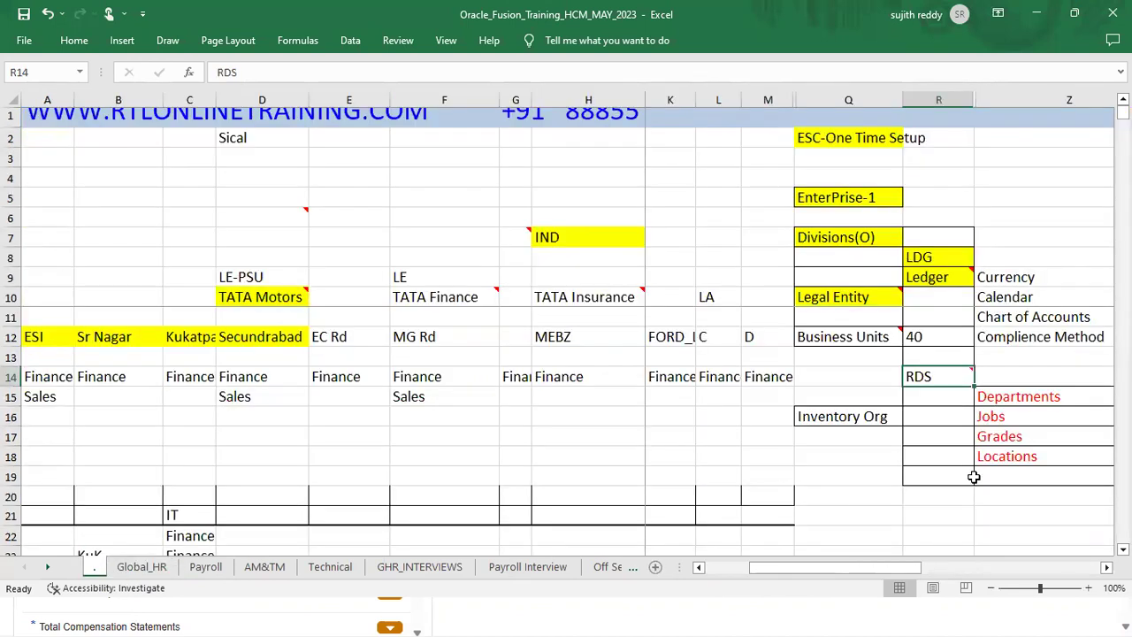
{"action": "left_click", "coordinate": [840, 336]}
{"action": "left_click", "coordinate": [955, 377]}
Step: Find the Manage Business Unit task by searching 'busi' and start a new business unit
{"action": "key", "text": "alt+Tab"}
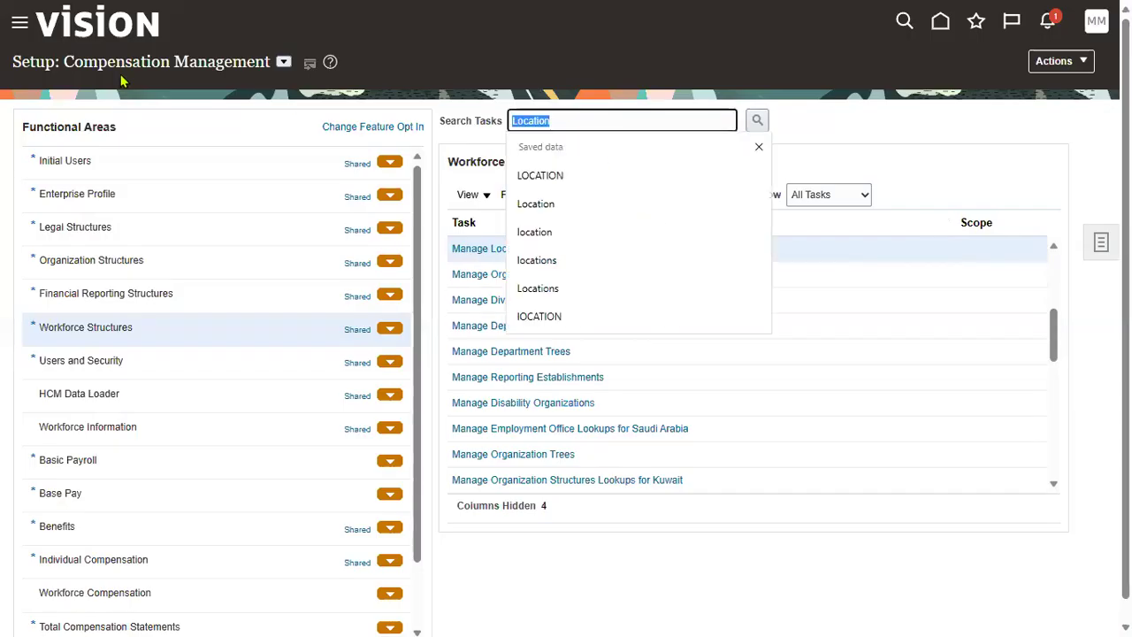
{"action": "type", "text": "bu"}
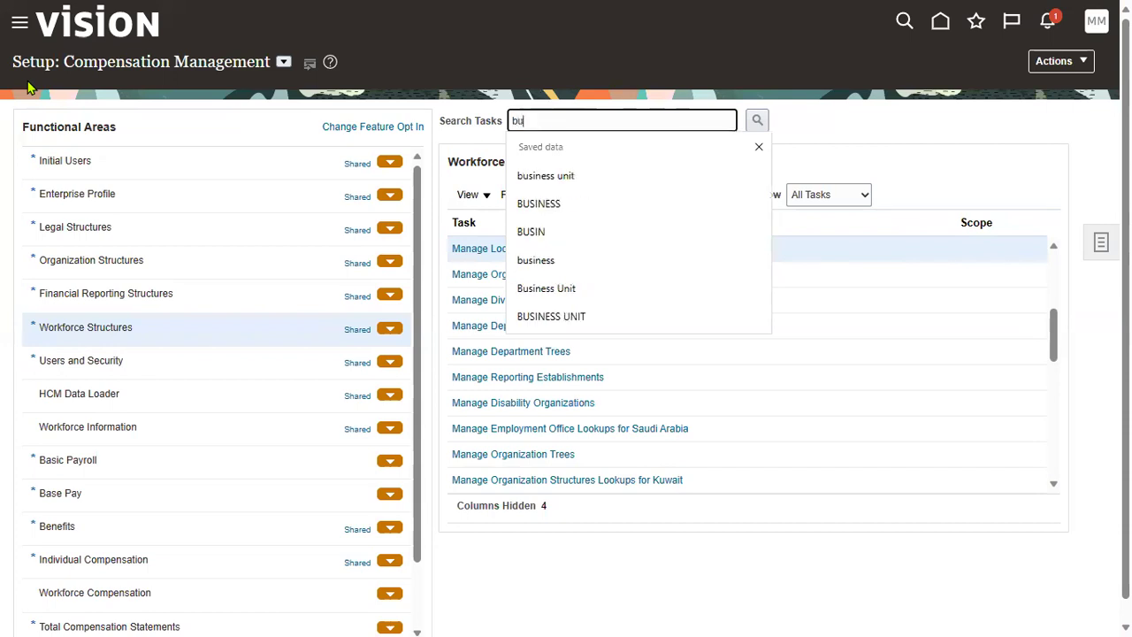
{"action": "type", "text": "siness unit"}
{"action": "left_click", "coordinate": [672, 173]}
{"action": "left_click", "coordinate": [755, 124]}
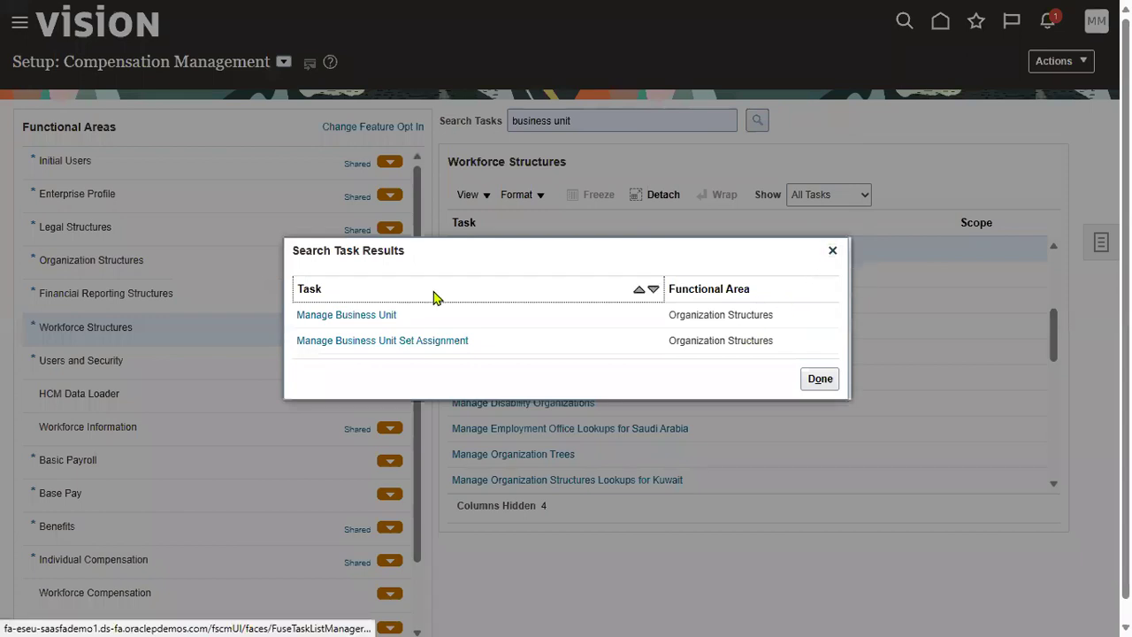
{"action": "left_click", "coordinate": [380, 315]}
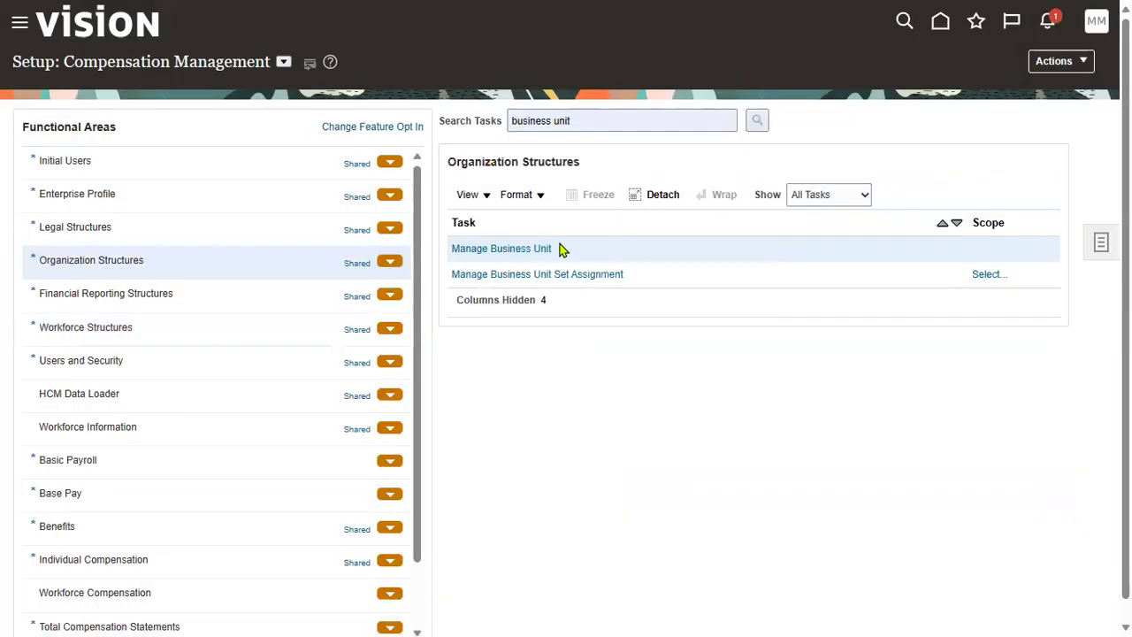
{"action": "left_click", "coordinate": [528, 251]}
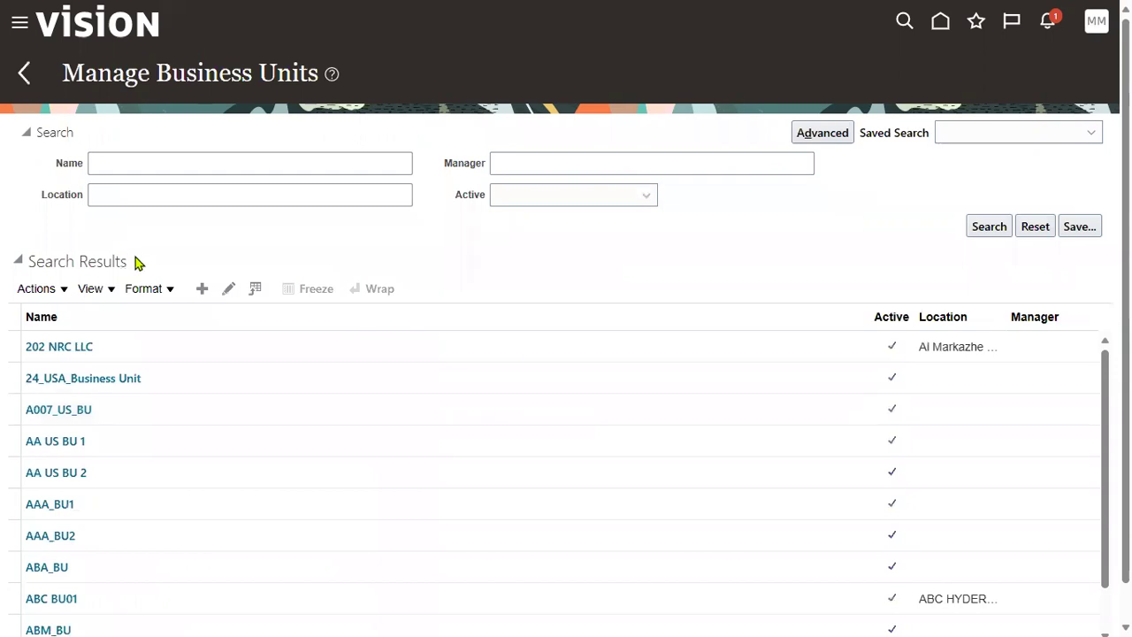
{"action": "left_click", "coordinate": [201, 288]}
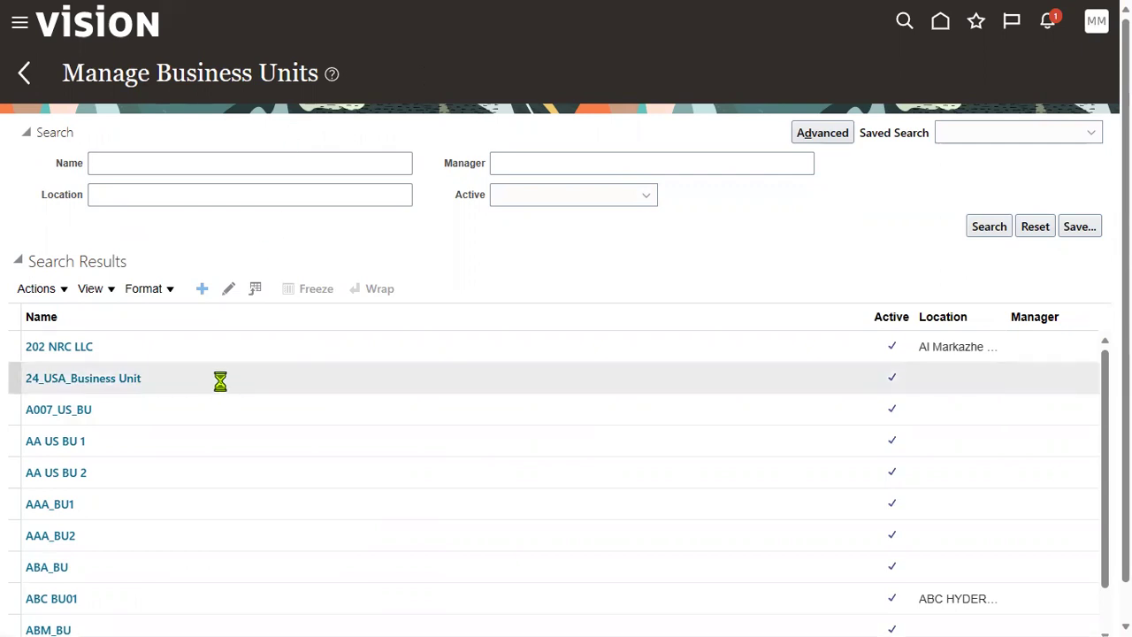
Step: Name the new business unit TATA_NY_BU1
{"action": "left_click_drag", "start_coordinate": [139, 134], "coordinate": [164, 172]}
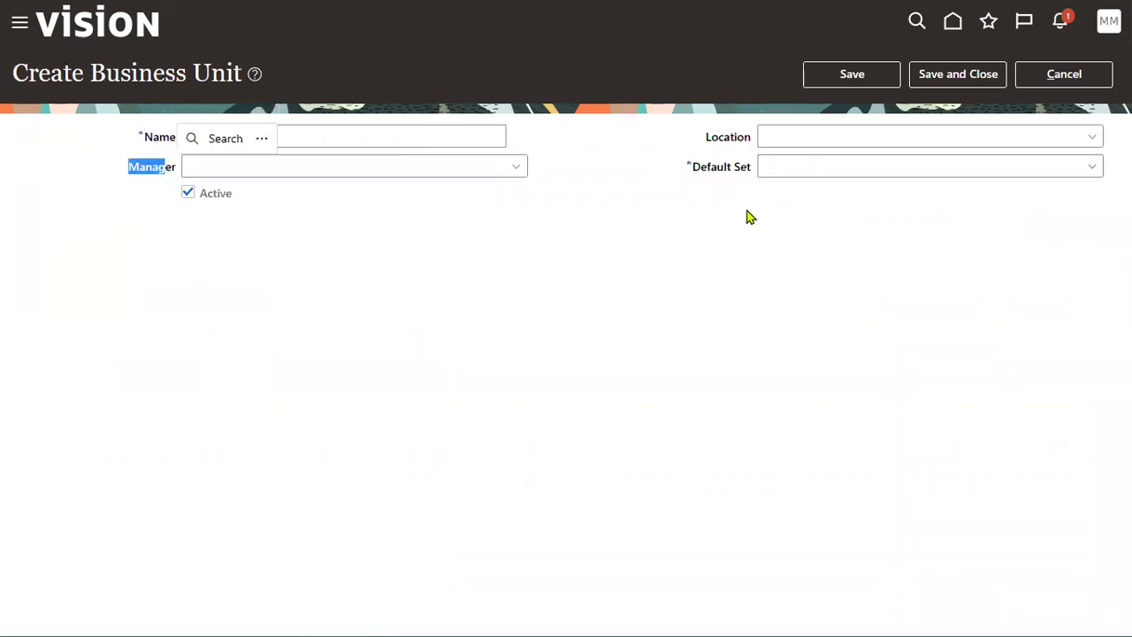
{"action": "left_click_drag", "start_coordinate": [706, 140], "coordinate": [752, 143]}
{"action": "left_click_drag", "start_coordinate": [693, 172], "coordinate": [752, 171]}
{"action": "left_click", "coordinate": [174, 151]}
{"action": "left_click_drag", "start_coordinate": [130, 168], "coordinate": [170, 174]}
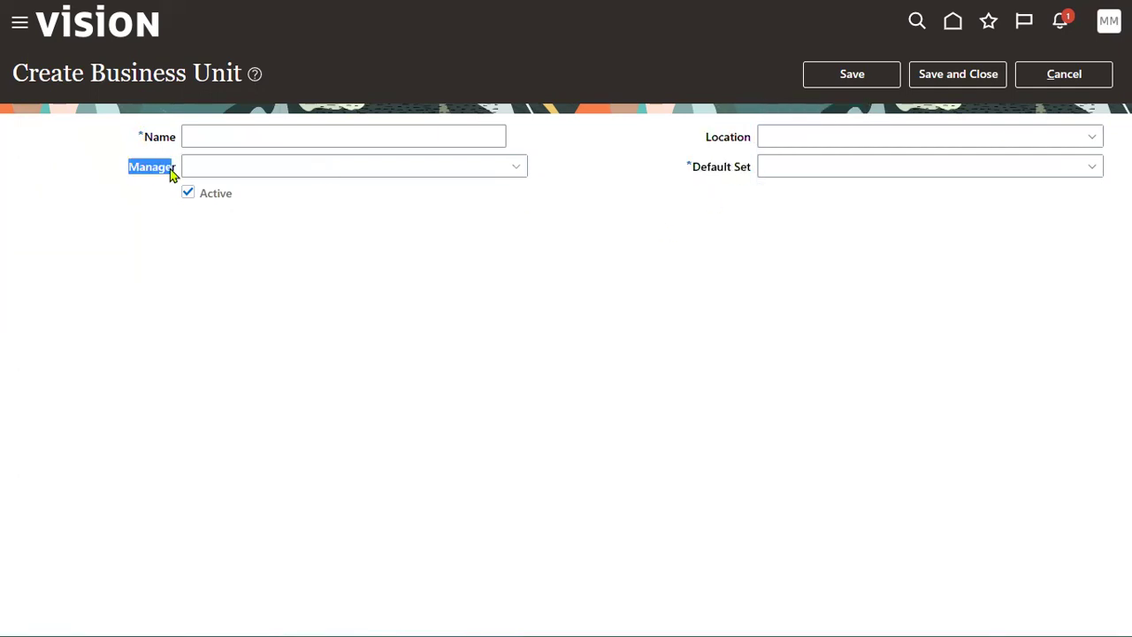
{"action": "left_click", "coordinate": [240, 143]}
{"action": "left_click", "coordinate": [369, 137]}
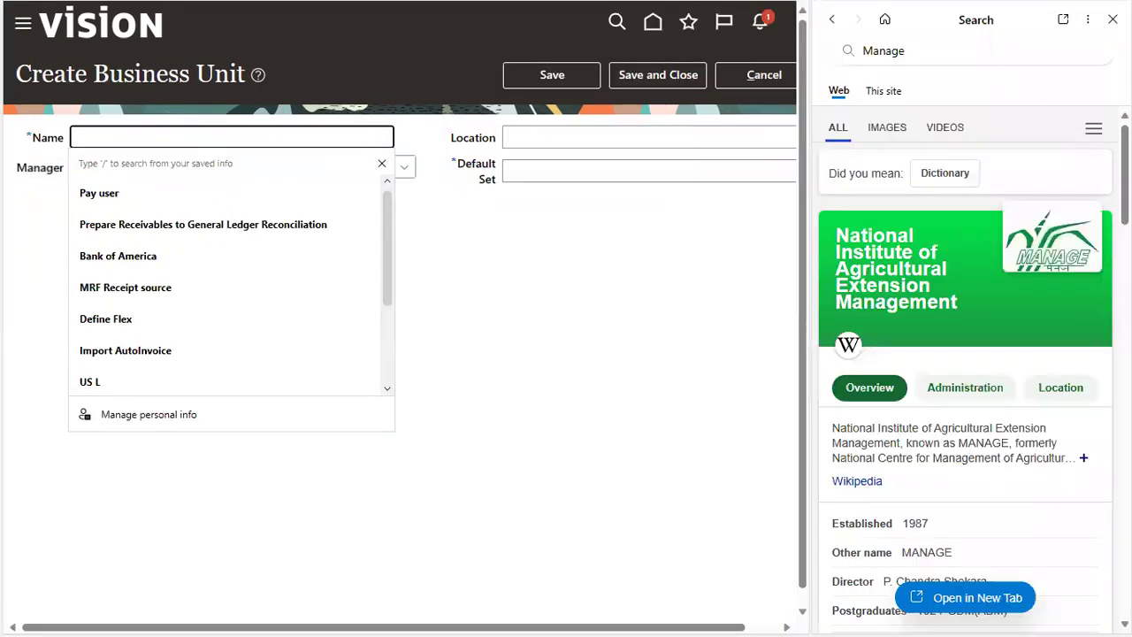
{"action": "left_click", "coordinate": [1112, 18]}
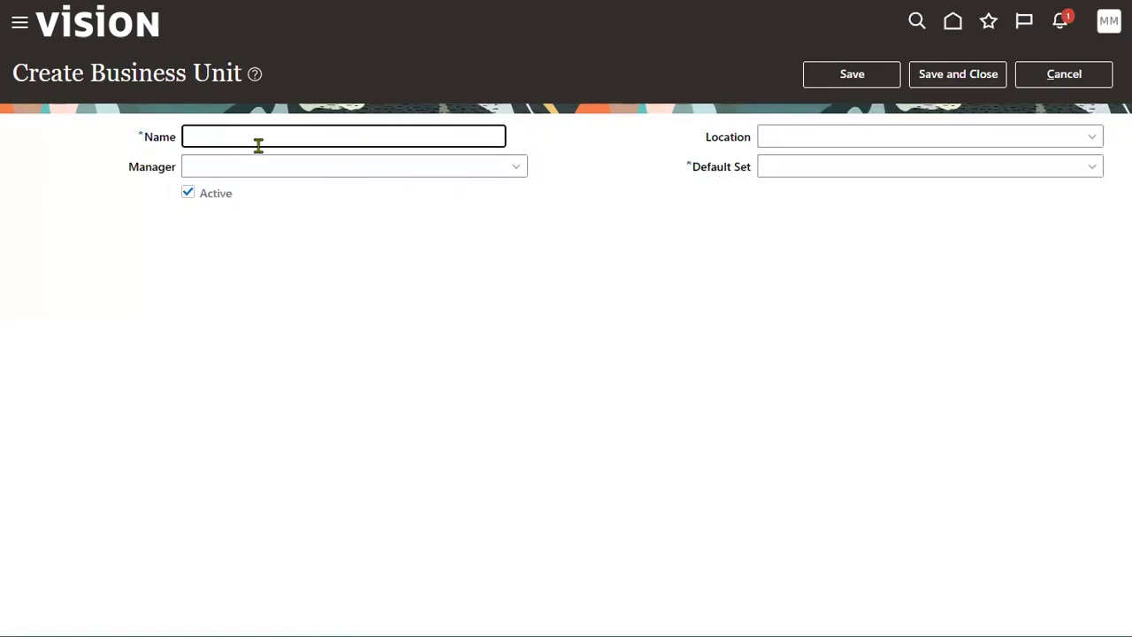
{"action": "type", "text": "TATA_"}
{"action": "type", "text": "NY"}
{"action": "type", "text": "_N"}
{"action": "key", "text": "BackSpace"}
{"action": "type", "text": "BU1"}
Step: Assign TATA_NY_SALES_OFFICE as the business unit's location
{"action": "left_click", "coordinate": [1069, 136]}
{"action": "left_click", "coordinate": [791, 412]}
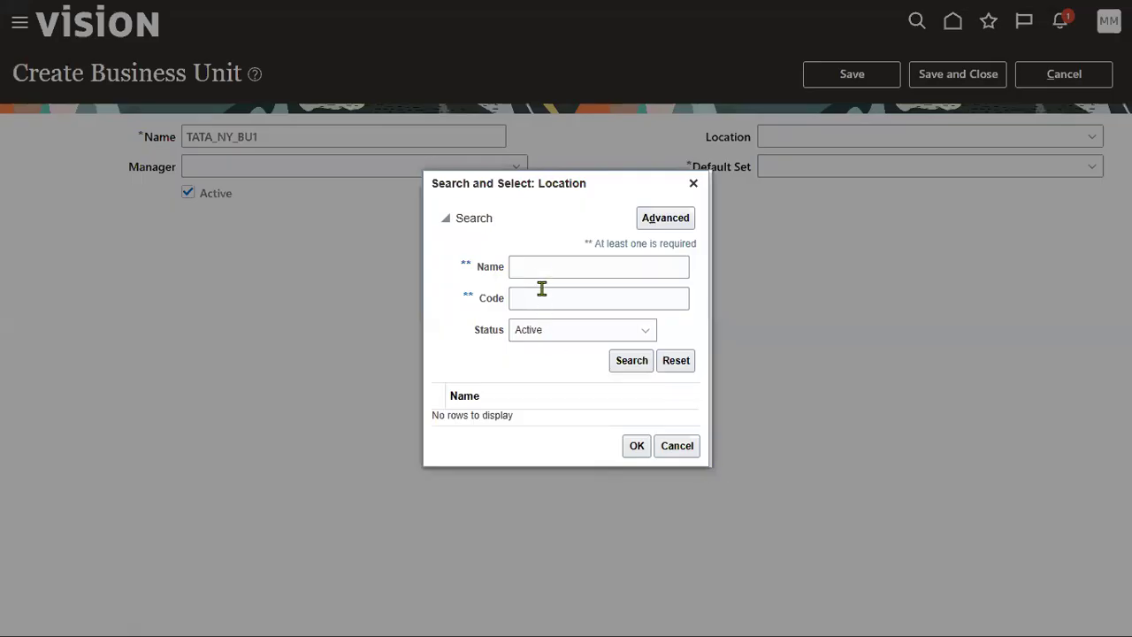
{"action": "left_click", "coordinate": [542, 265]}
{"action": "type", "text": "TATA_NY_SALES_OFFICE"}
{"action": "left_click", "coordinate": [630, 360]}
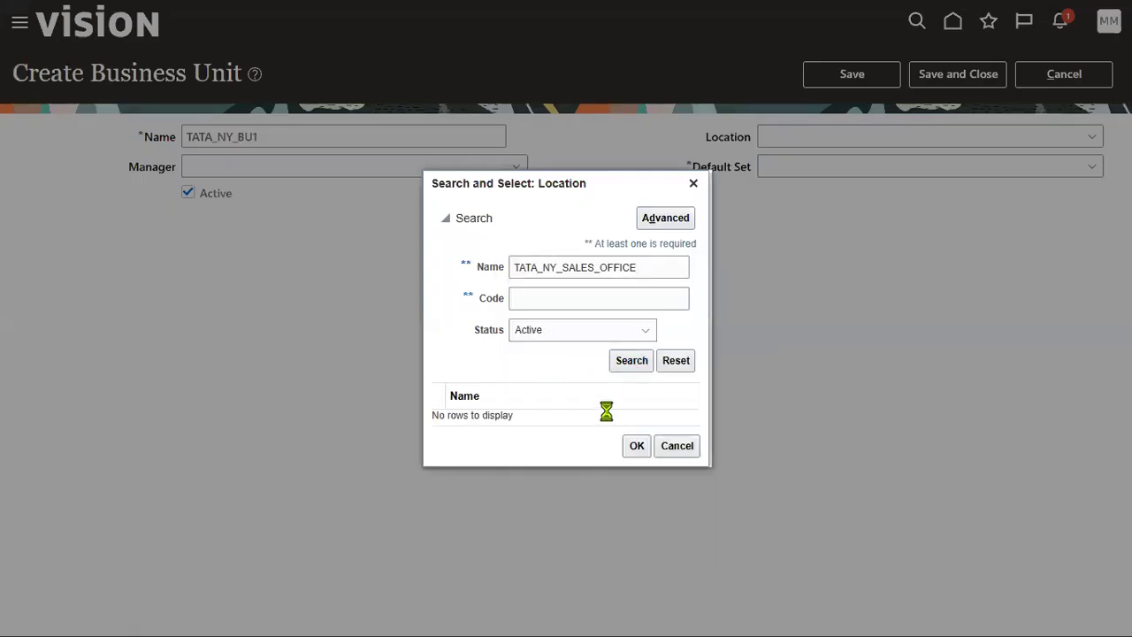
{"action": "left_click", "coordinate": [609, 420]}
{"action": "left_click", "coordinate": [633, 452]}
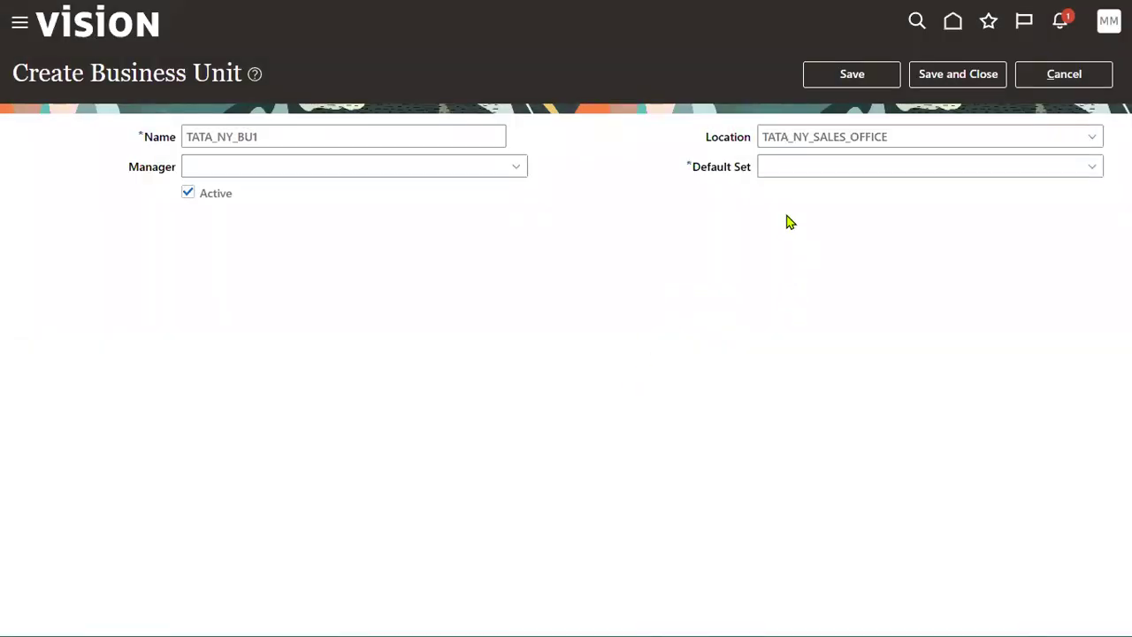
Step: Set the default set to COMMON and save TATA_NY_BU1
{"action": "left_click", "coordinate": [792, 164]}
{"action": "left_click", "coordinate": [801, 220]}
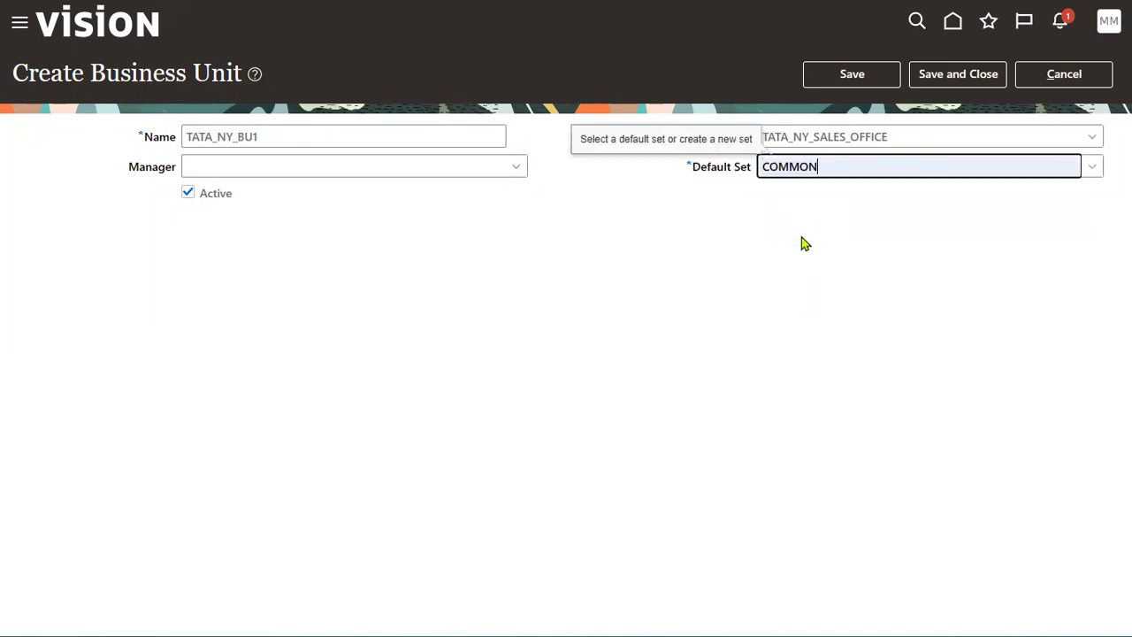
{"action": "left_click", "coordinate": [851, 78]}
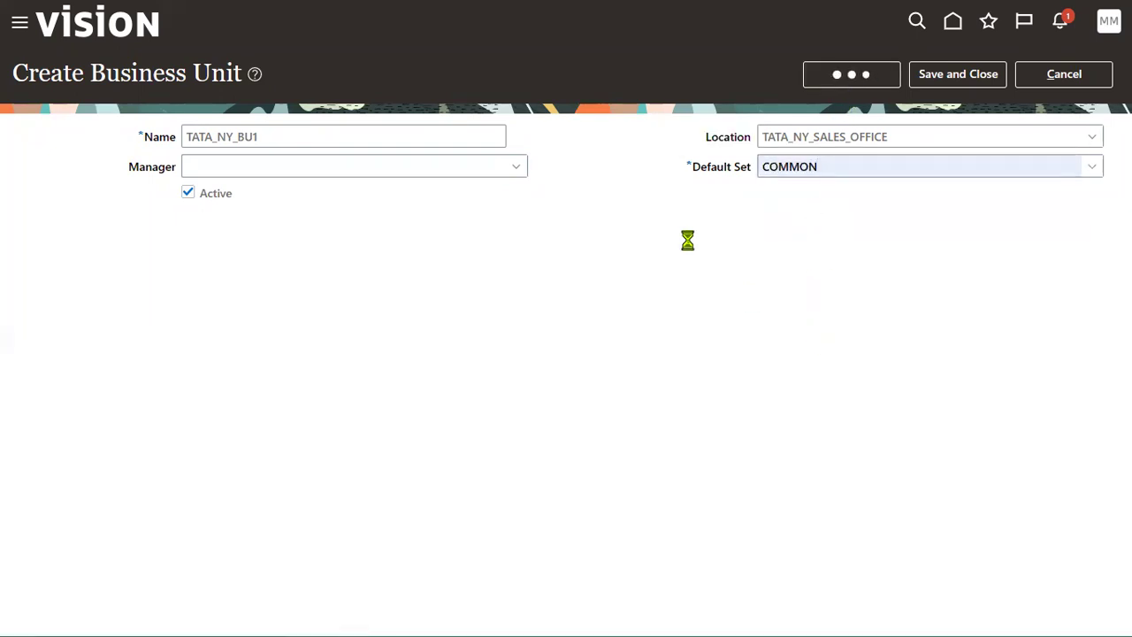
{"action": "left_click_drag", "start_coordinate": [708, 144], "coordinate": [745, 145]}
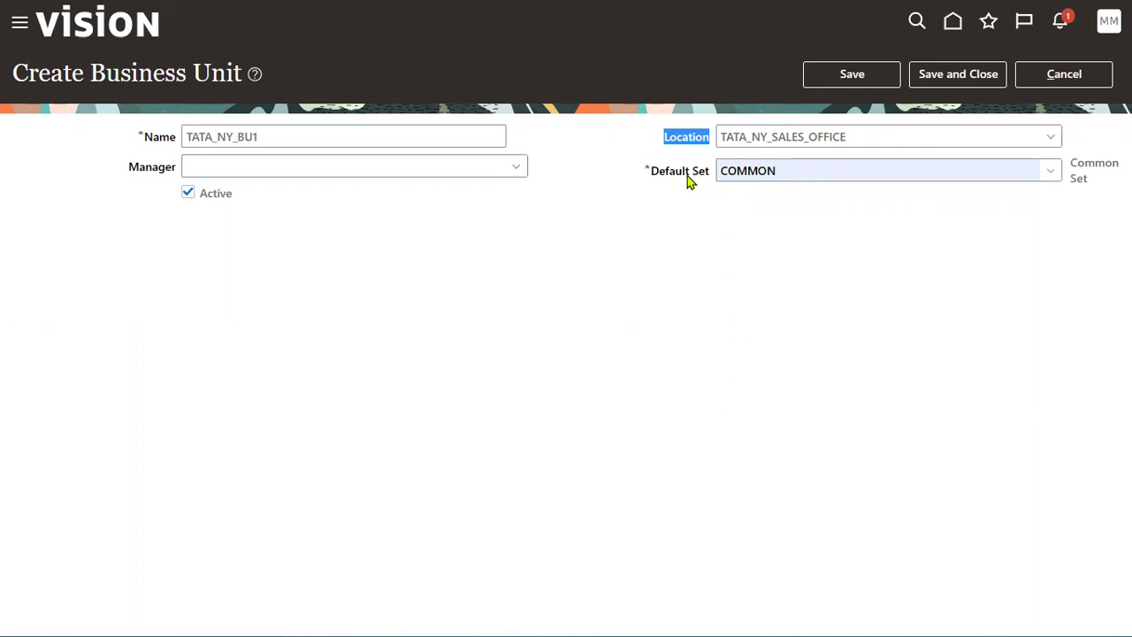
{"action": "left_click_drag", "start_coordinate": [652, 171], "coordinate": [708, 177]}
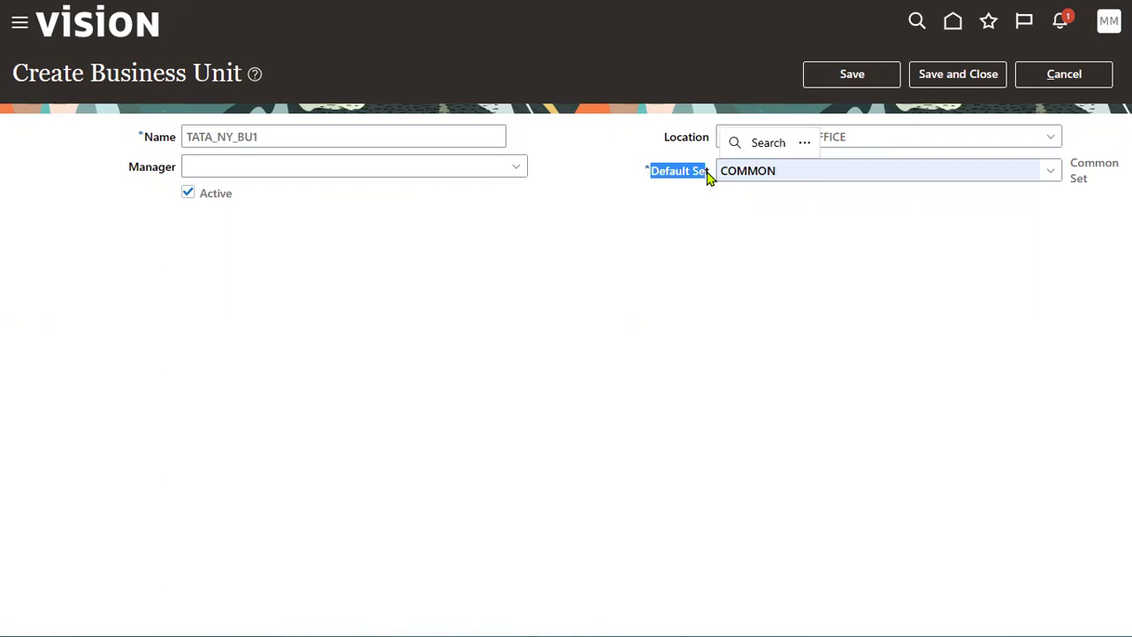
{"action": "left_click", "coordinate": [652, 285]}
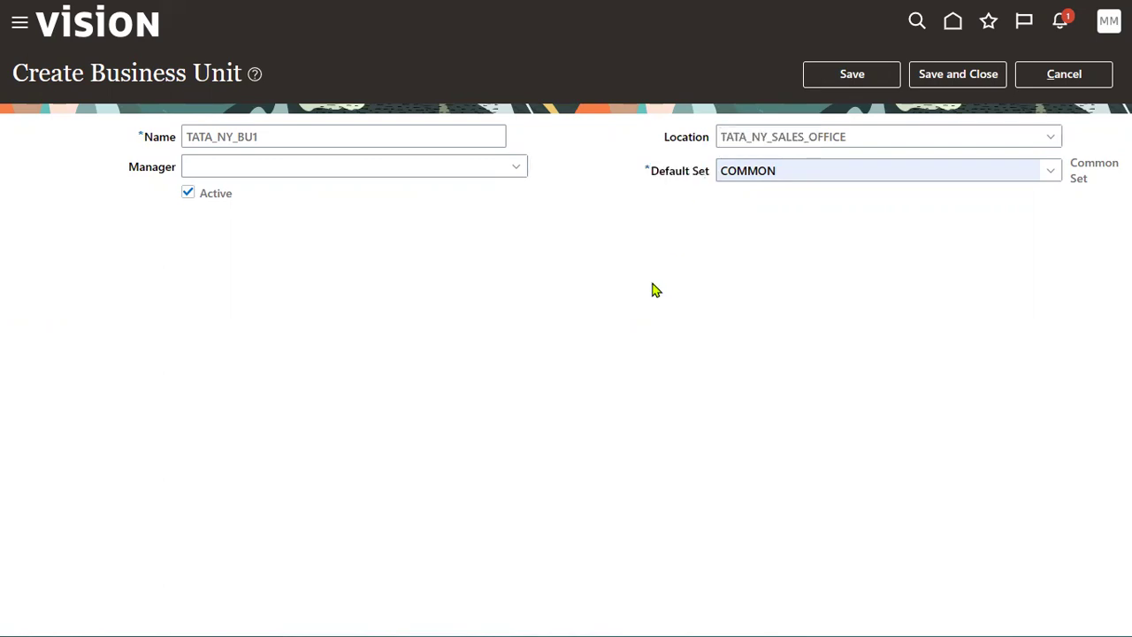
{"action": "left_click", "coordinate": [852, 75]}
Step: Save and close TATA_NY_BU1, then reopen it by searching business units for TATA_NY
{"action": "left_click", "coordinate": [943, 84]}
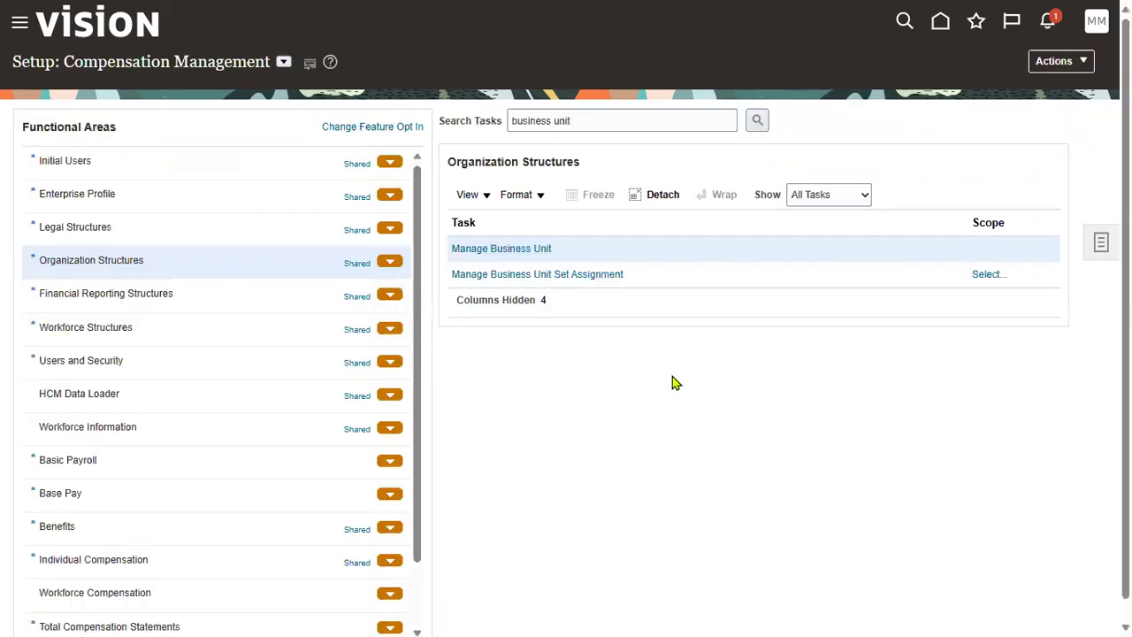
{"action": "left_click", "coordinate": [510, 248]}
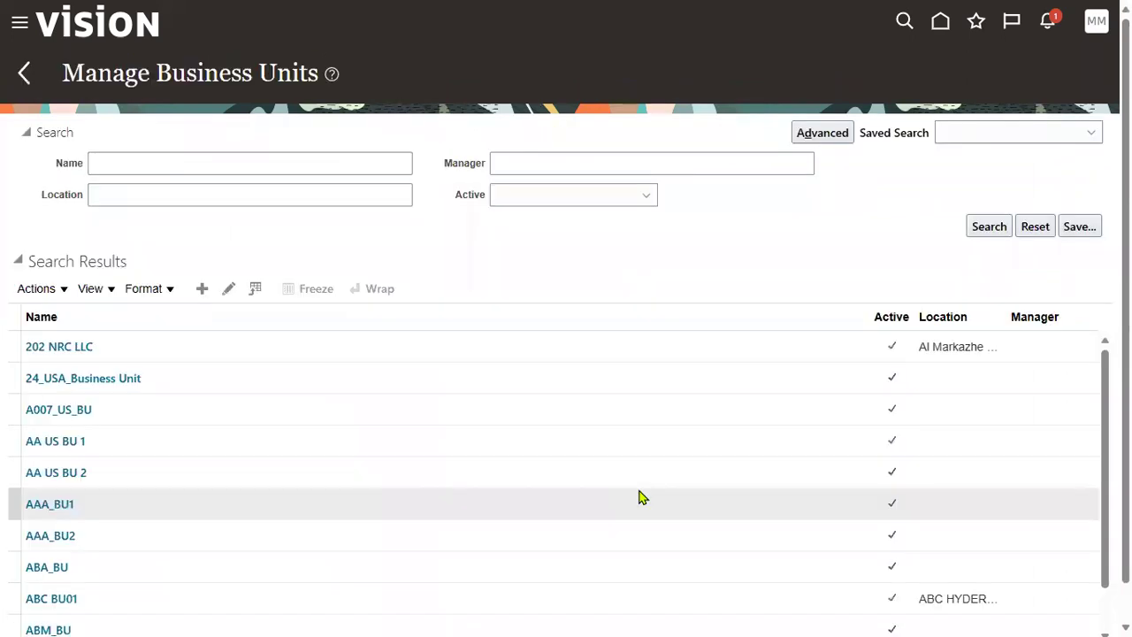
{"action": "left_click", "coordinate": [143, 167]}
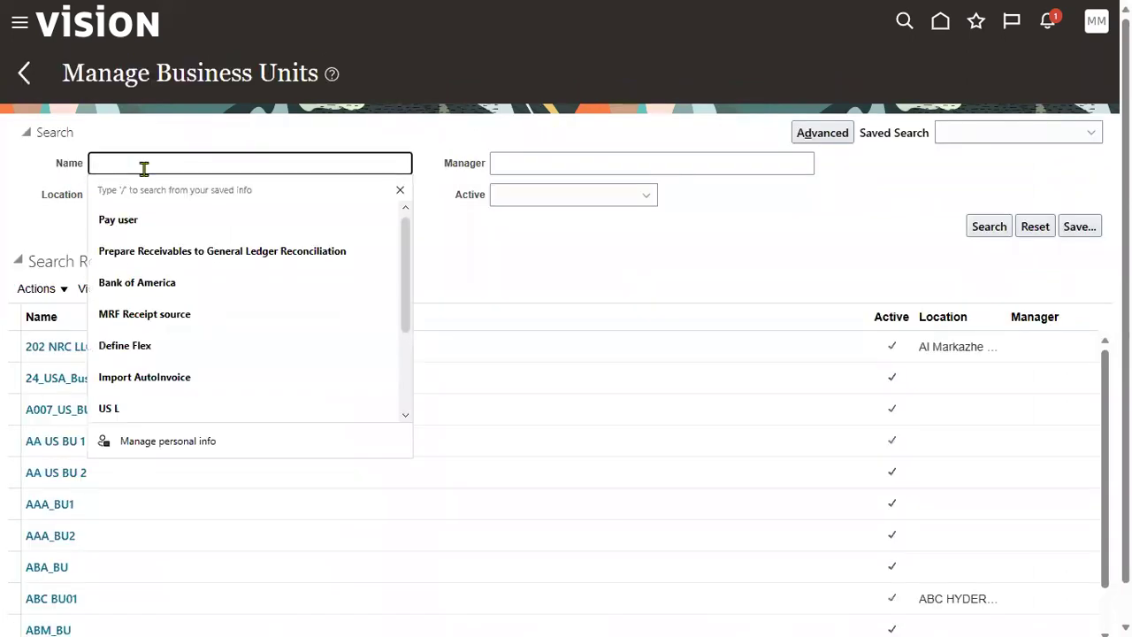
{"action": "type", "text": "TATA_NY"}
{"action": "key", "text": "Return"}
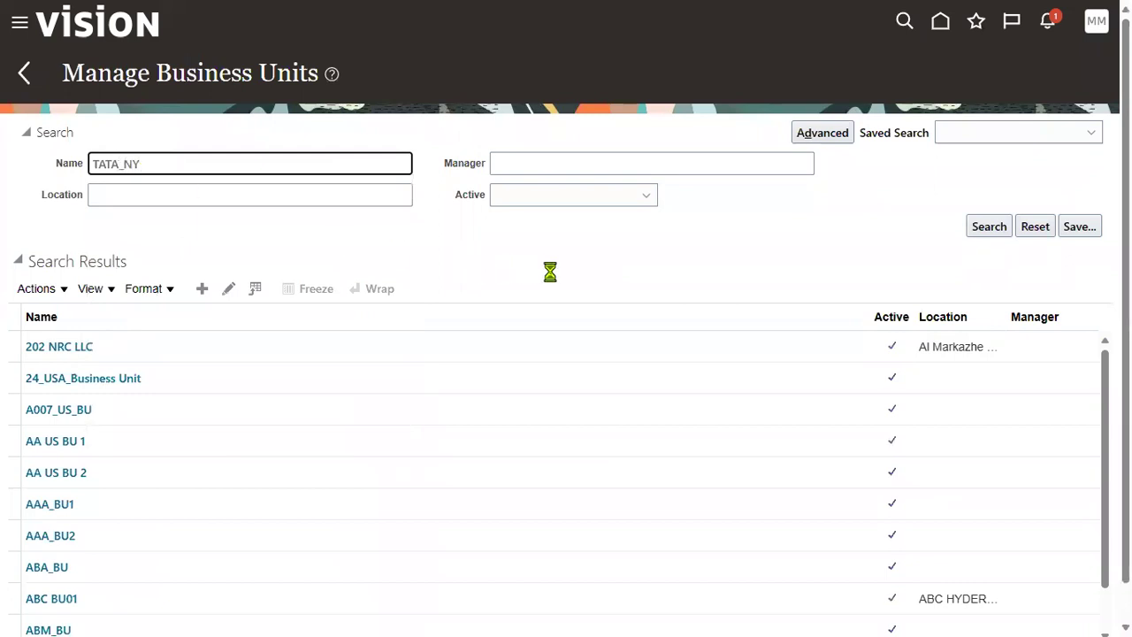
{"action": "left_click", "coordinate": [451, 353]}
{"action": "left_click", "coordinate": [93, 351]}
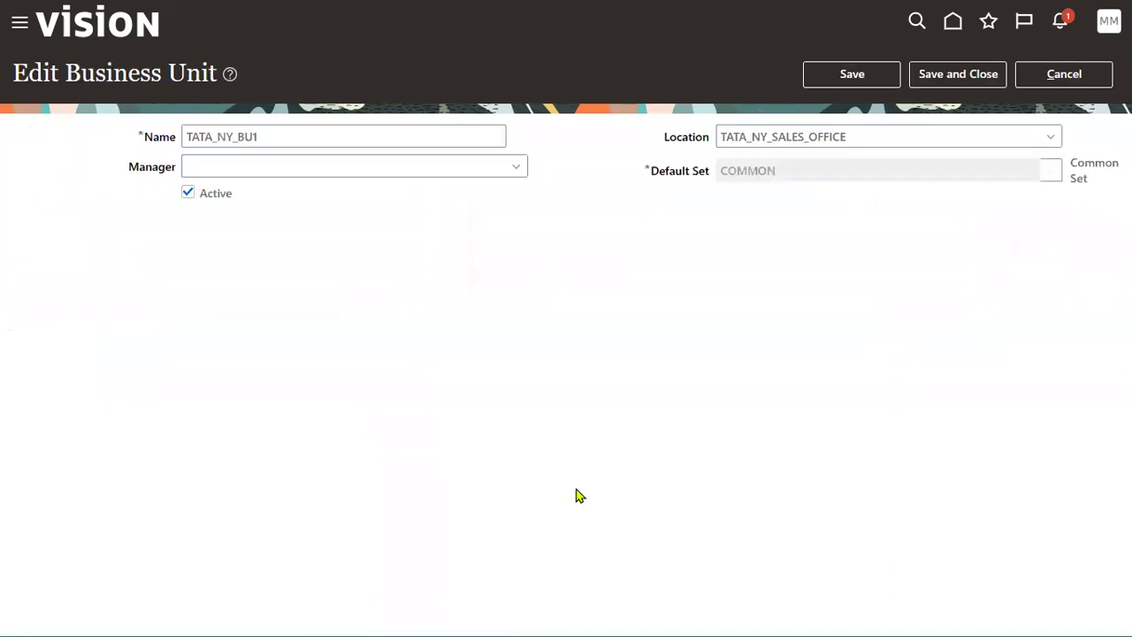
Step: Verify TATA_NY_BU1's default set is COMMON and save and close
{"action": "left_click_drag", "start_coordinate": [686, 177], "coordinate": [762, 184]}
{"action": "double_click", "coordinate": [761, 176]}
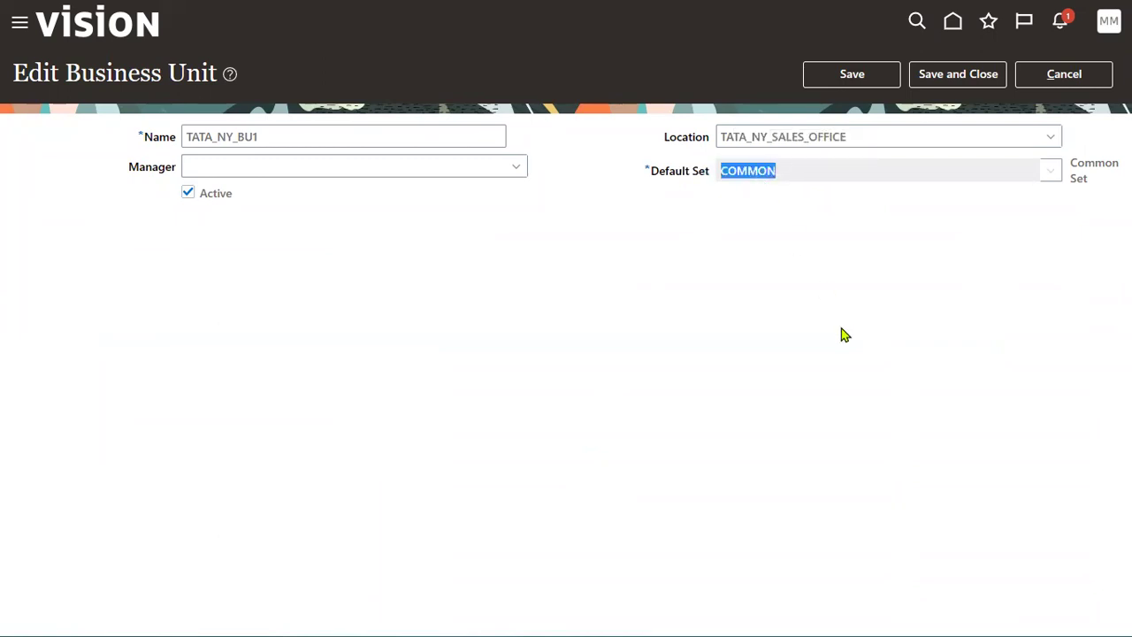
{"action": "left_click", "coordinate": [823, 262]}
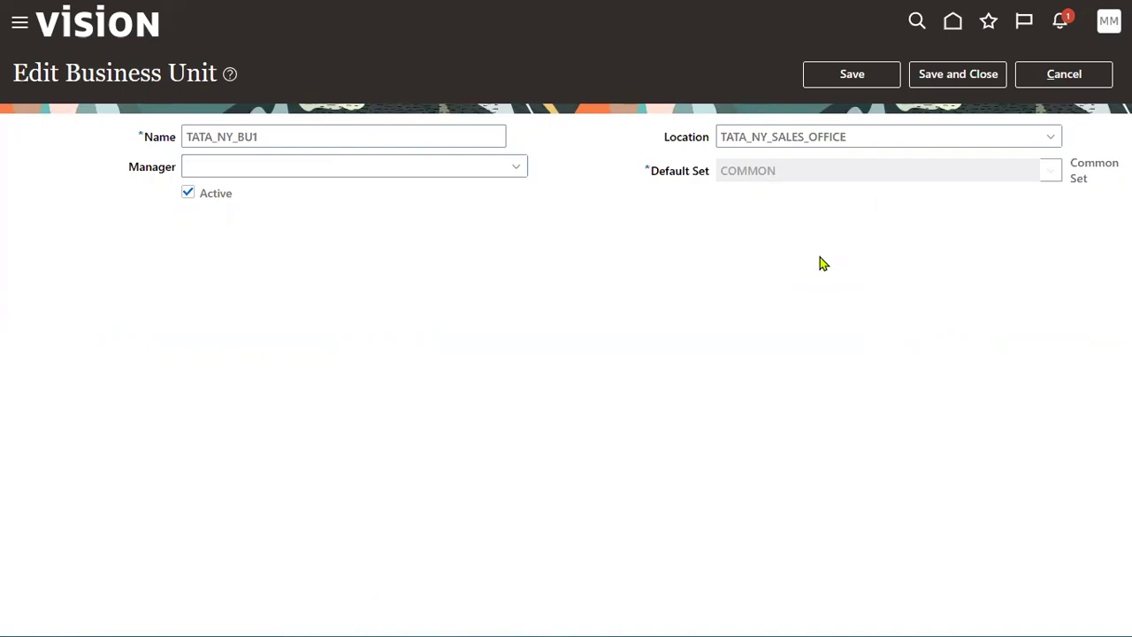
{"action": "left_click", "coordinate": [960, 79]}
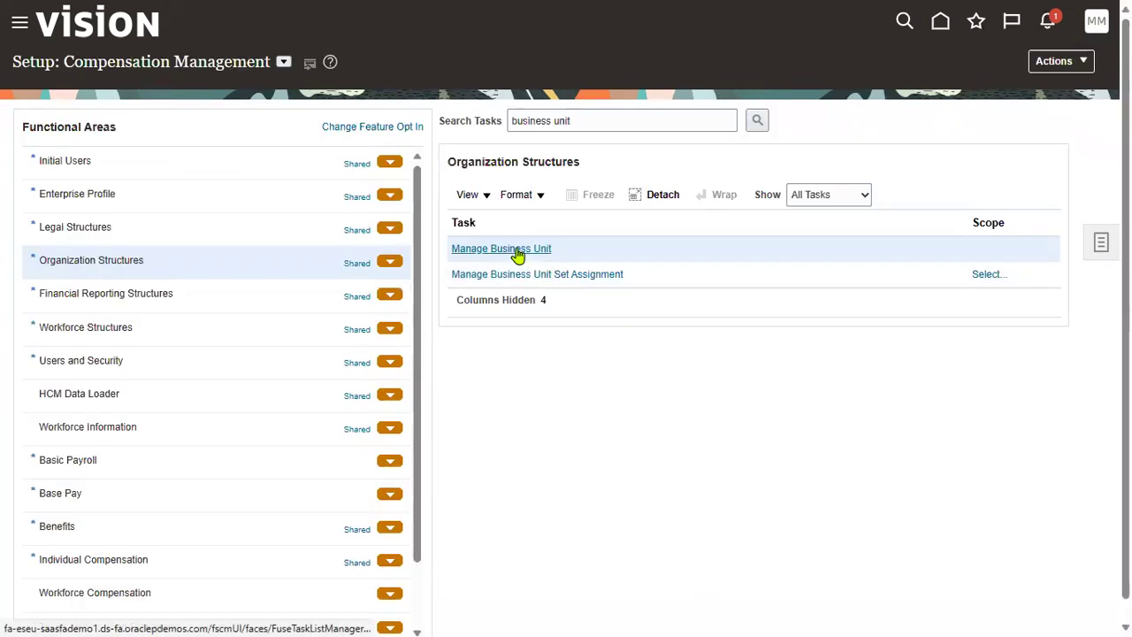
Step: Create a new business unit named TATA_NY_BU2
{"action": "left_click", "coordinate": [517, 251]}
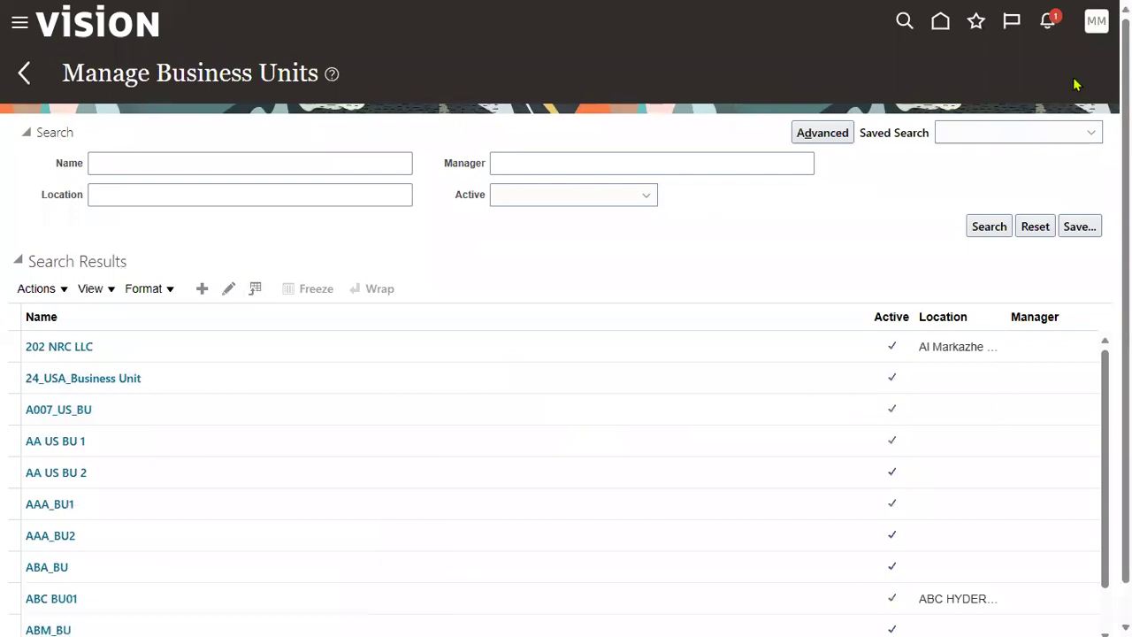
{"action": "left_click", "coordinate": [202, 288]}
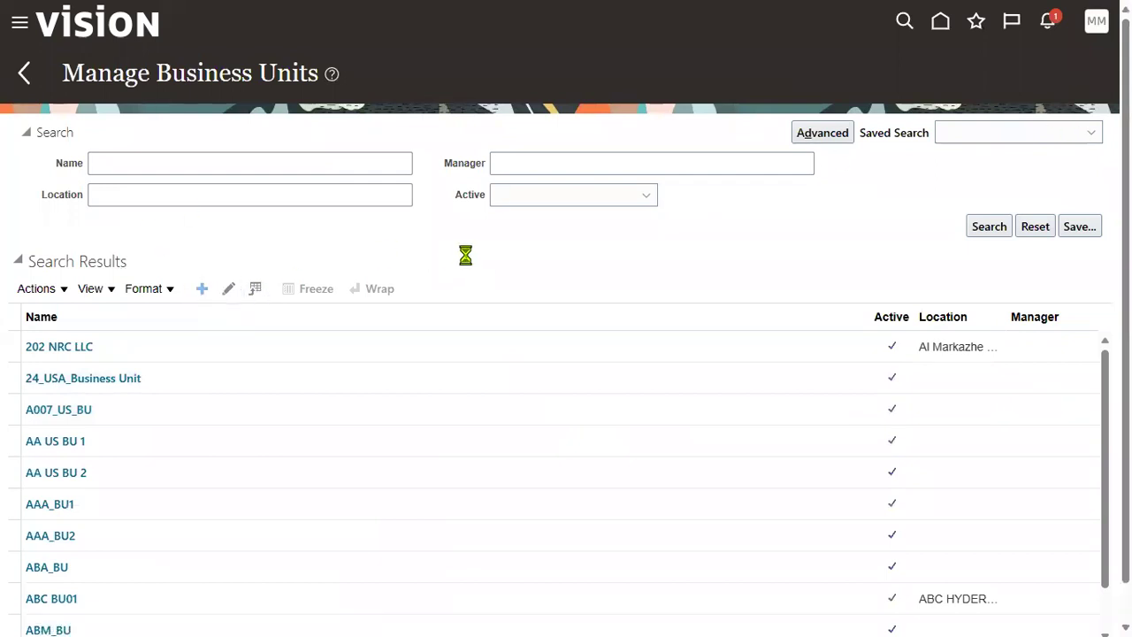
{"action": "left_click", "coordinate": [271, 141]}
{"action": "type", "text": "TATA_NY_SALES_OFFICE"}
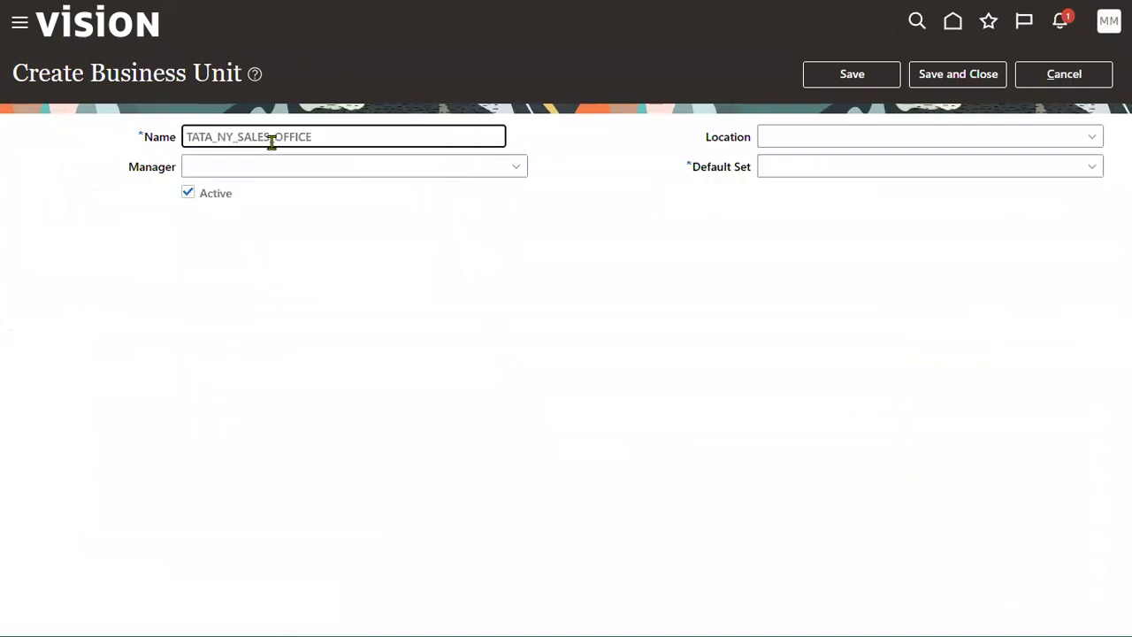
{"action": "key", "text": "BackSpace"}
{"action": "key", "text": "BackSpace"}
{"action": "key", "text": "BackSpace"}
{"action": "key", "text": "BackSpace"}
{"action": "key", "text": "BackSpace"}
{"action": "key", "text": "BackSpace"}
{"action": "key", "text": "BackSpace"}
{"action": "key", "text": "BackSpace"}
{"action": "key", "text": "BackSpace"}
{"action": "key", "text": "BackSpace"}
{"action": "key", "text": "BackSpace"}
{"action": "key", "text": "BackSpace"}
{"action": "type", "text": "BU2"}
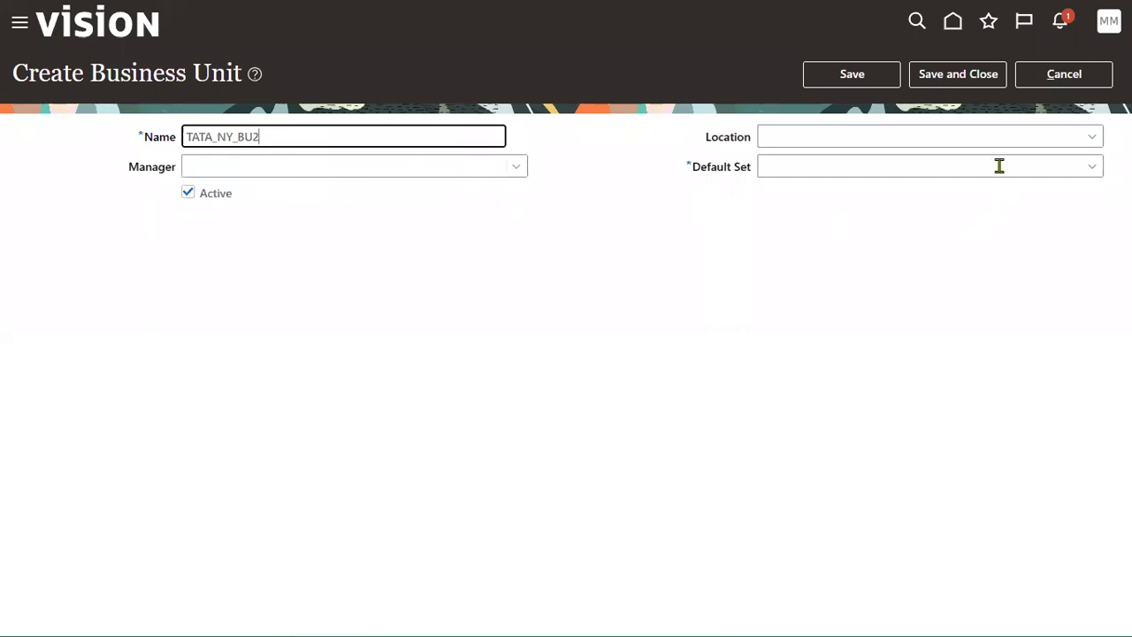
Step: Set TATA_NY_BU2's default set to COMMON, save, and close
{"action": "left_click", "coordinate": [999, 166]}
{"action": "left_click", "coordinate": [891, 220]}
{"action": "left_click", "coordinate": [891, 77]}
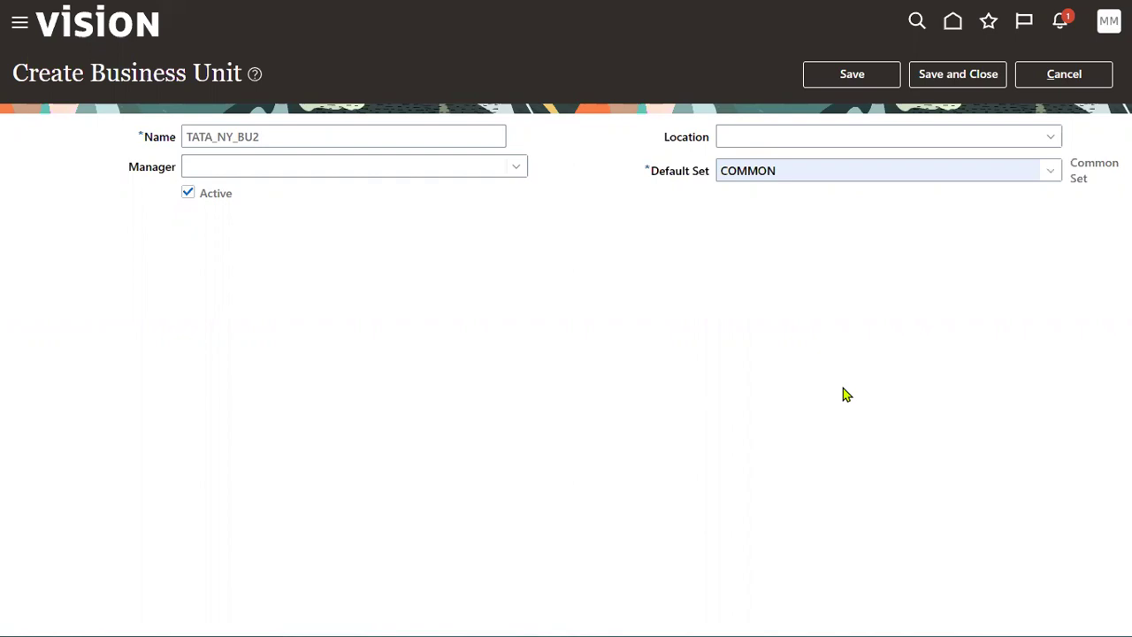
{"action": "left_click", "coordinate": [949, 76]}
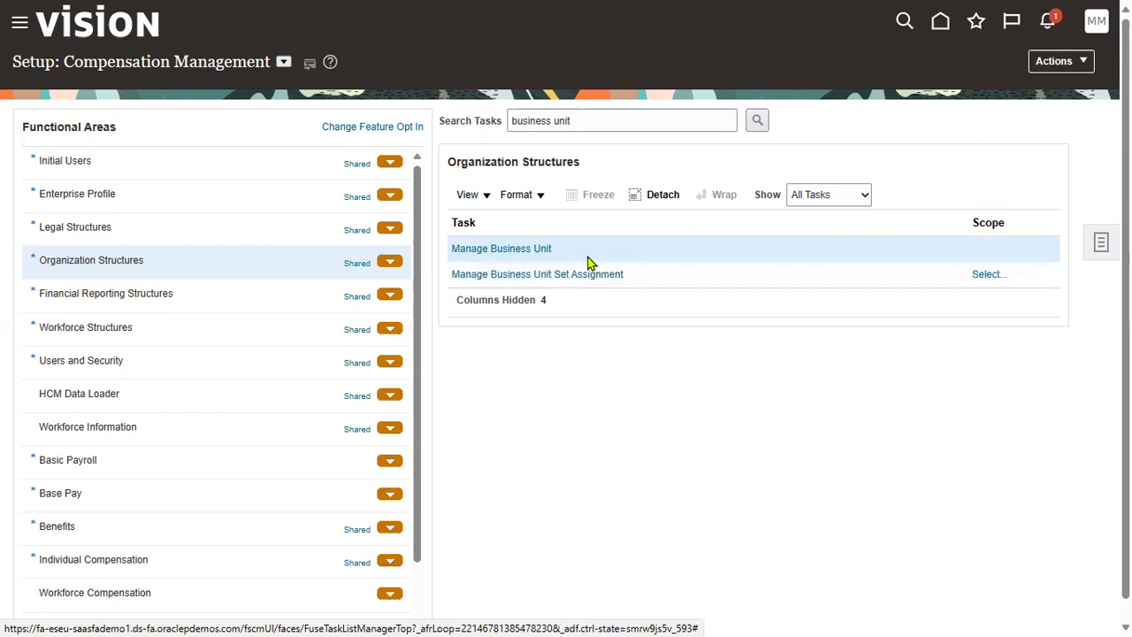
Step: Search Manage Business Unit for the name TATA, which lists TATA_NY_BU1, TATA_NY_BU2 and TATA_SBU
{"action": "left_click", "coordinate": [538, 250]}
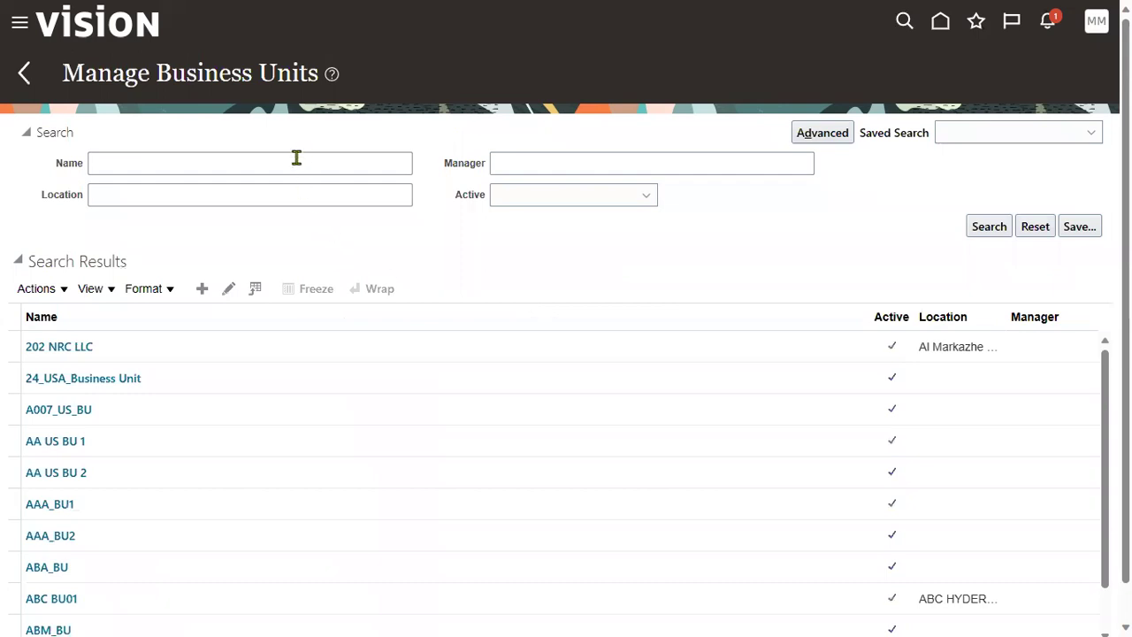
{"action": "left_click", "coordinate": [258, 165]}
{"action": "type", "text": "TATA"}
{"action": "left_click", "coordinate": [988, 227]}
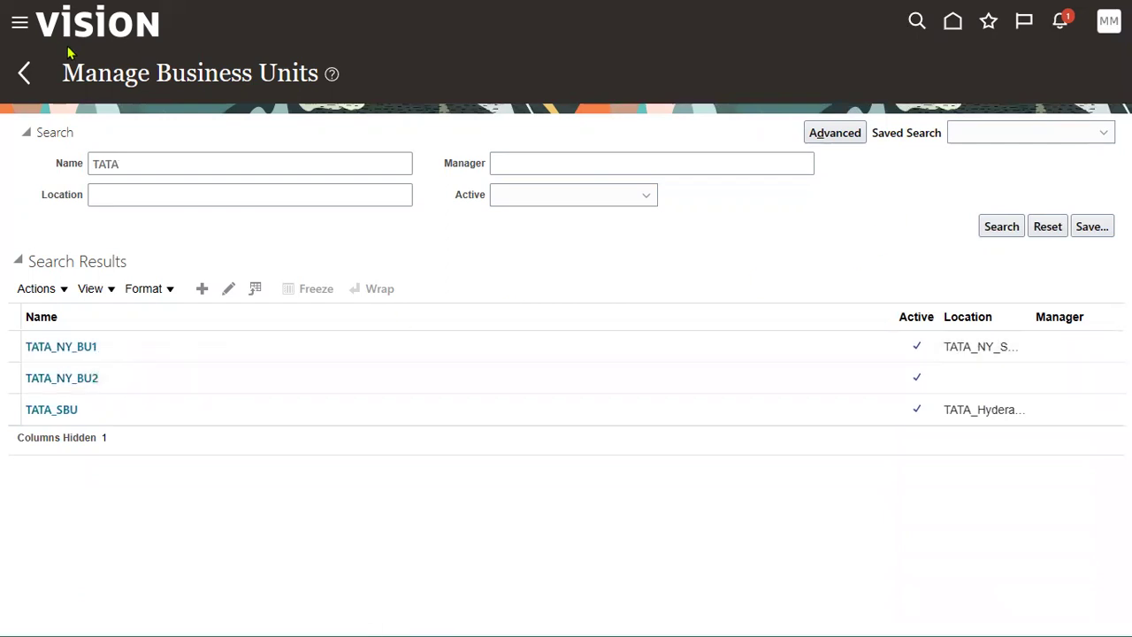
{"action": "left_click", "coordinate": [22, 76]}
Step: Search the setup tasks for ASSIGN BUSINESS UNIT
{"action": "left_click", "coordinate": [566, 121]}
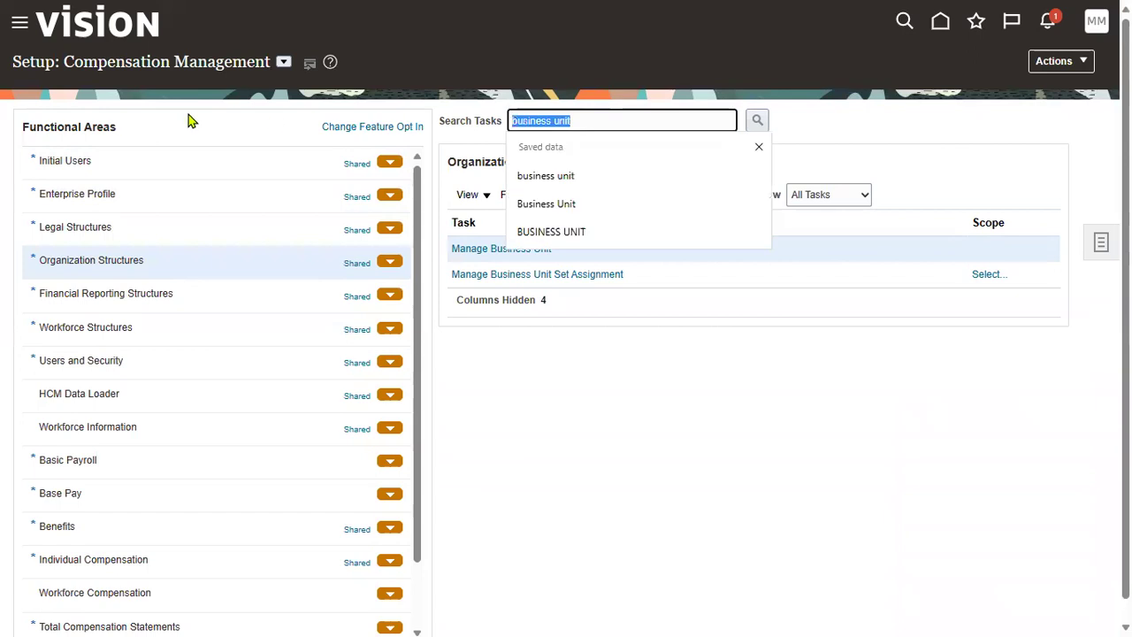
{"action": "type", "text": "assign"}
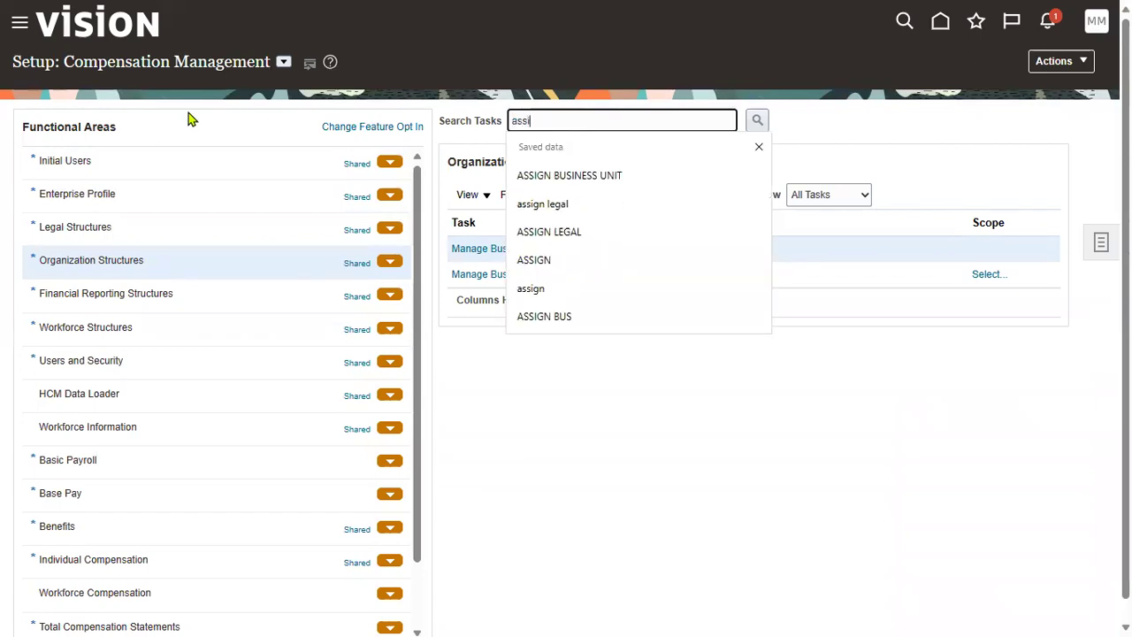
{"action": "left_click", "coordinate": [553, 177]}
{"action": "left_click", "coordinate": [758, 124]}
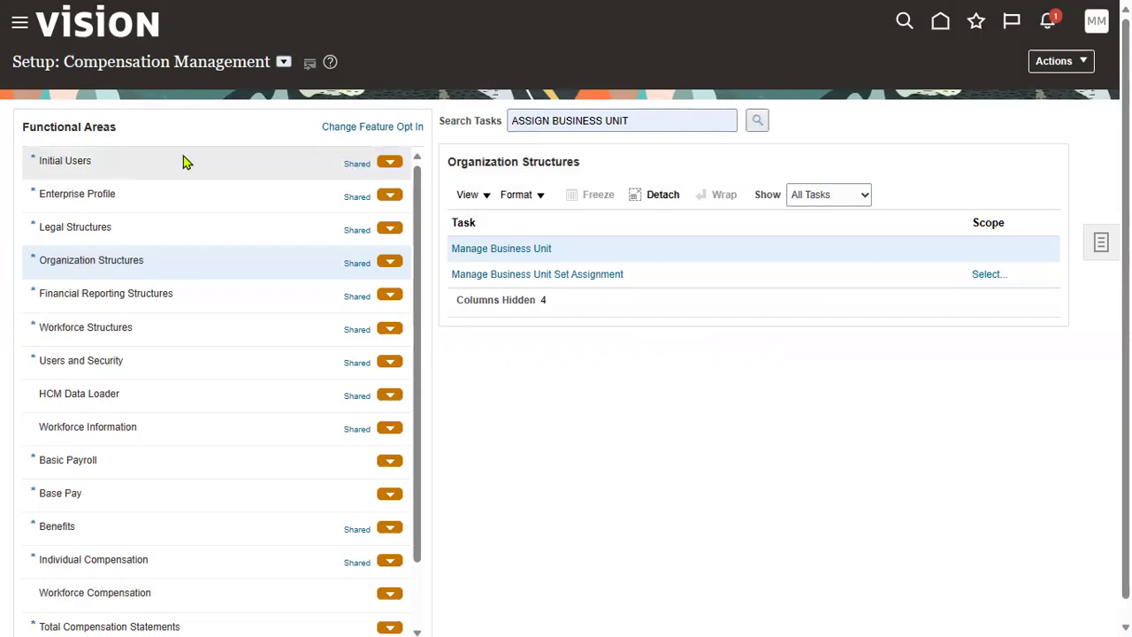
Step: Switch the setup offering to Financials and rerun the ASSIGN BUSINESS UNIT task search
{"action": "left_click_drag", "start_coordinate": [56, 60], "coordinate": [179, 57]}
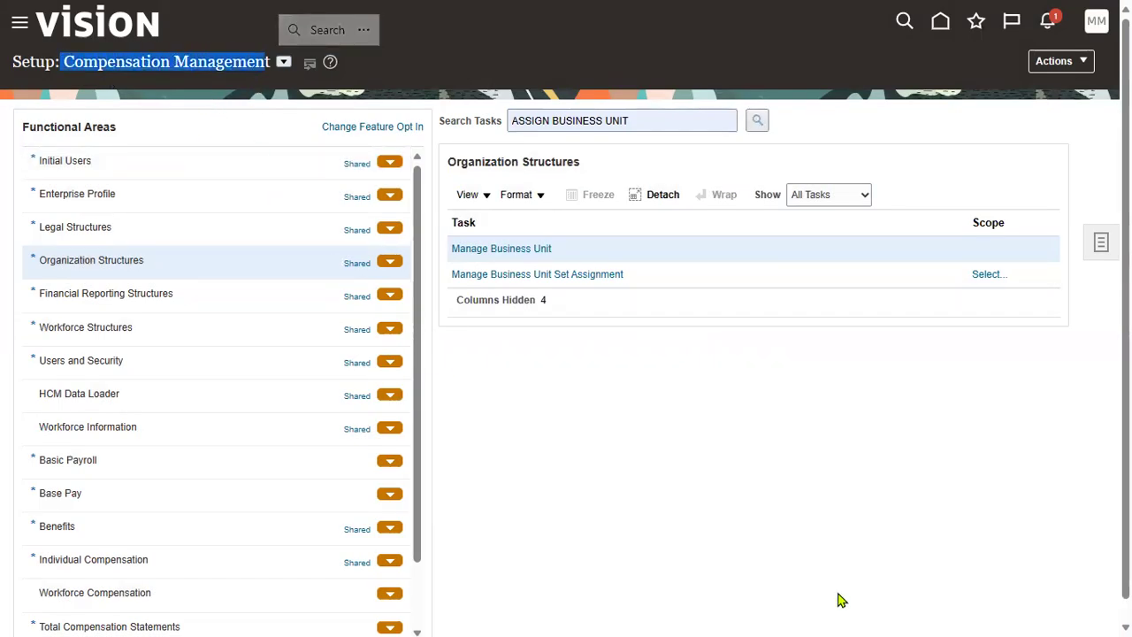
{"action": "left_click", "coordinate": [284, 62]}
{"action": "left_click", "coordinate": [314, 176]}
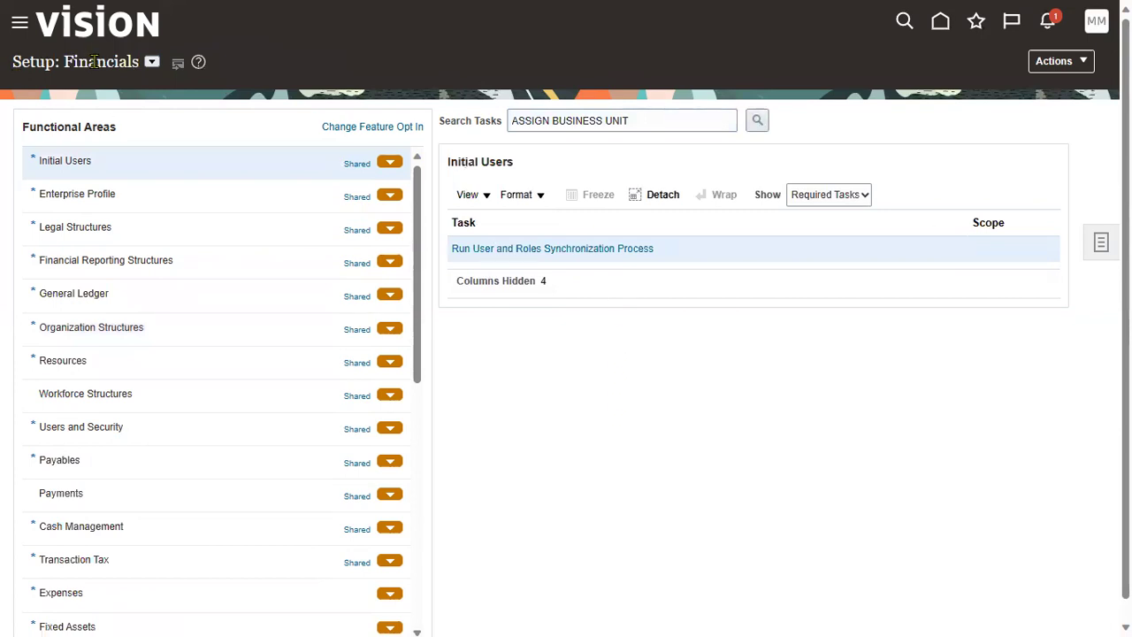
{"action": "left_click", "coordinate": [757, 120]}
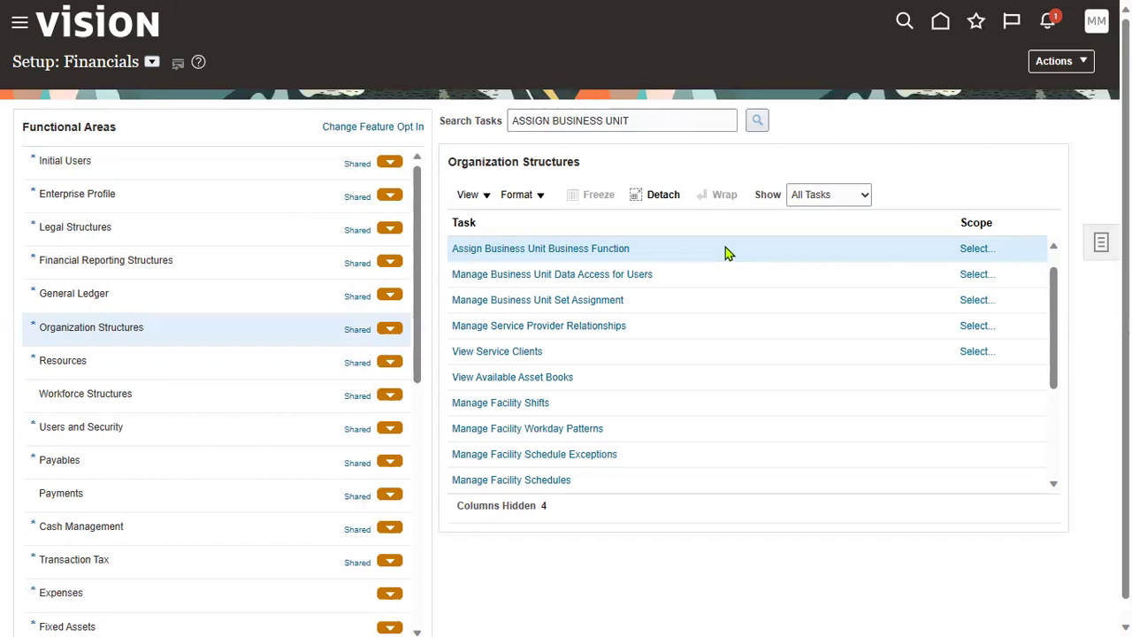
Step: Set Assign Business Unit Business Function's scope to Select and Add a business unit
{"action": "left_click", "coordinate": [618, 253]}
{"action": "left_click", "coordinate": [972, 251]}
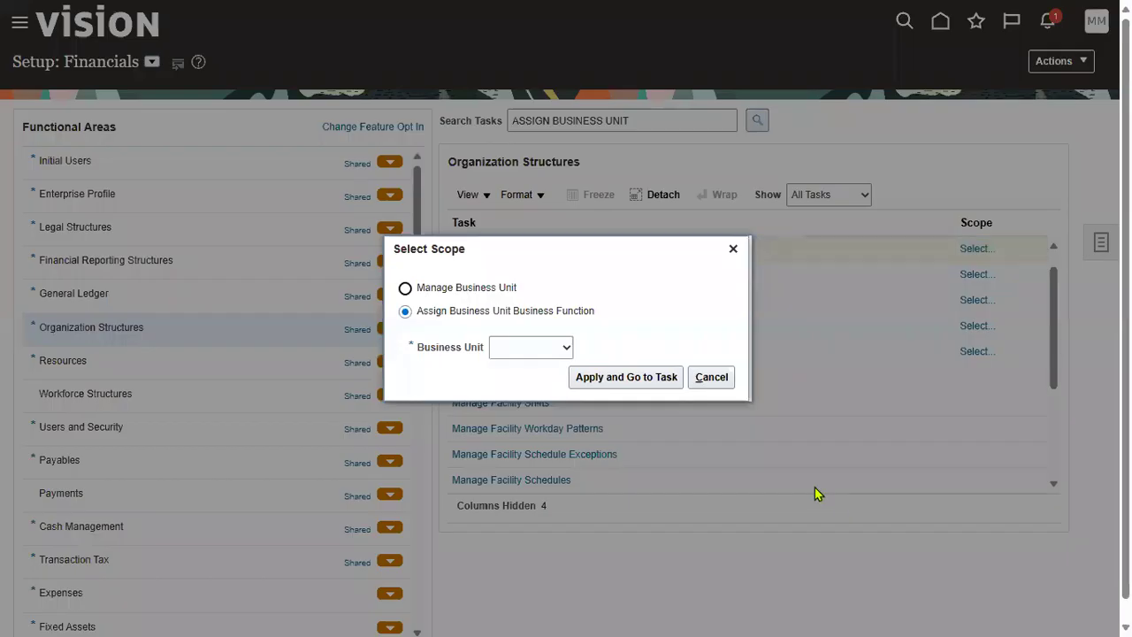
{"action": "left_click", "coordinate": [558, 351]}
{"action": "left_click", "coordinate": [521, 395]}
{"action": "left_click", "coordinate": [643, 380]}
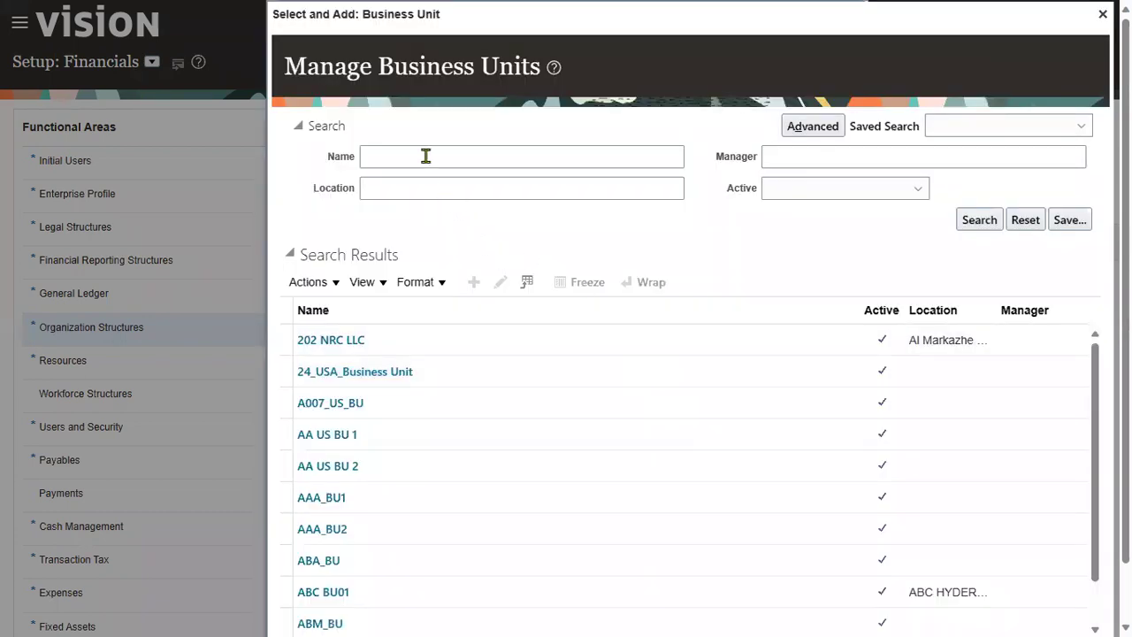
Step: Search business units named TATA and continue with TATA_NY_BU1
{"action": "left_click", "coordinate": [425, 156]}
{"action": "type", "text": "TATA"}
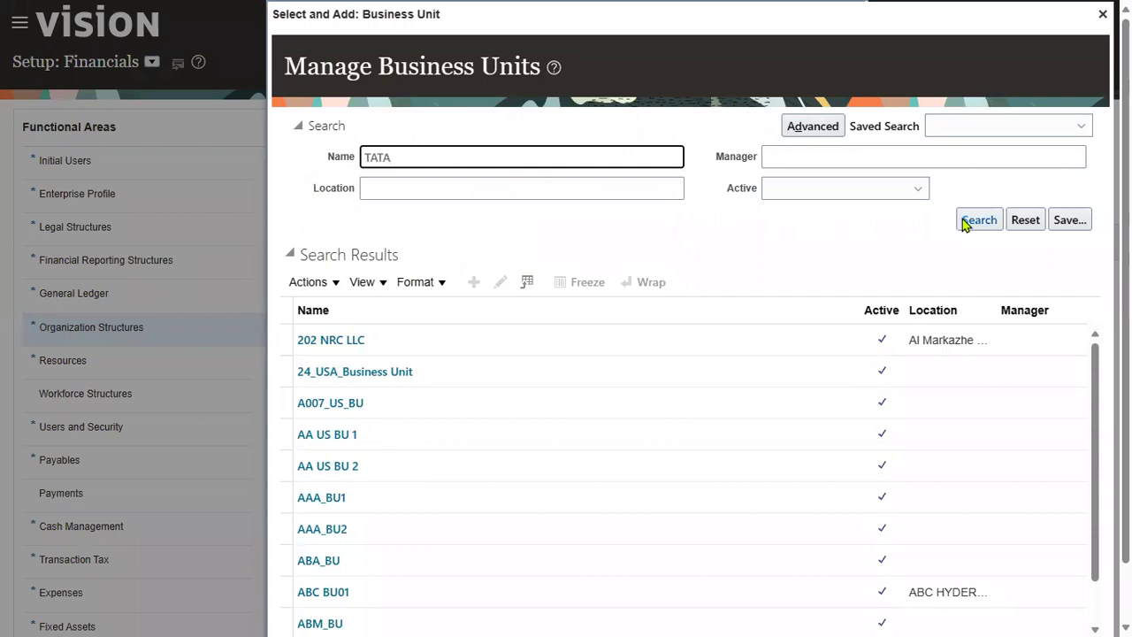
{"action": "left_click", "coordinate": [965, 223]}
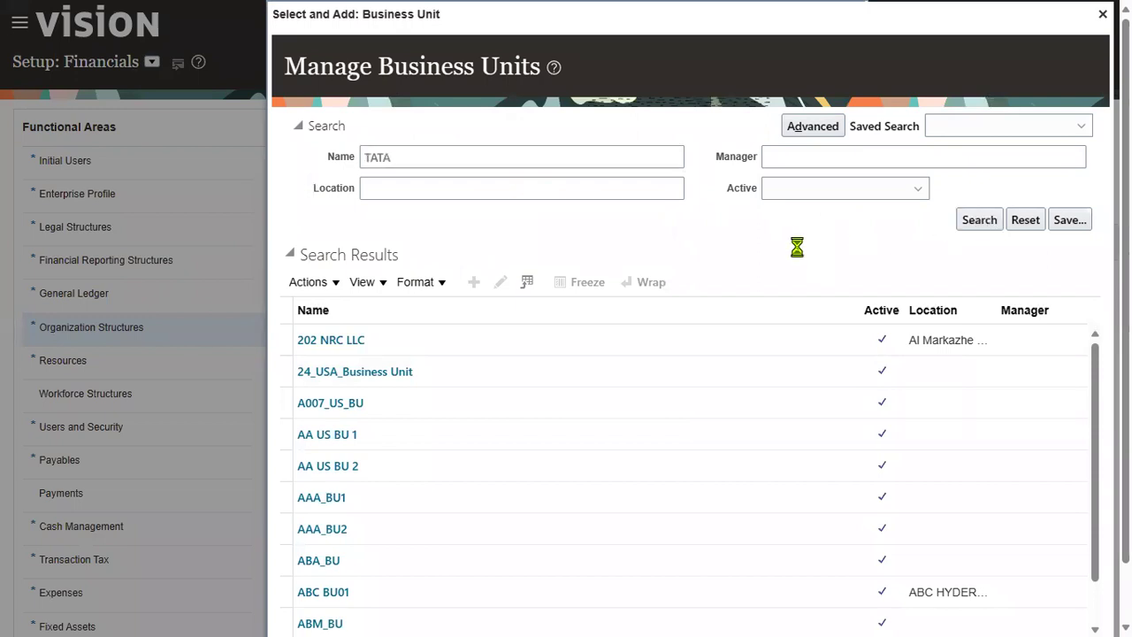
{"action": "left_click", "coordinate": [629, 389]}
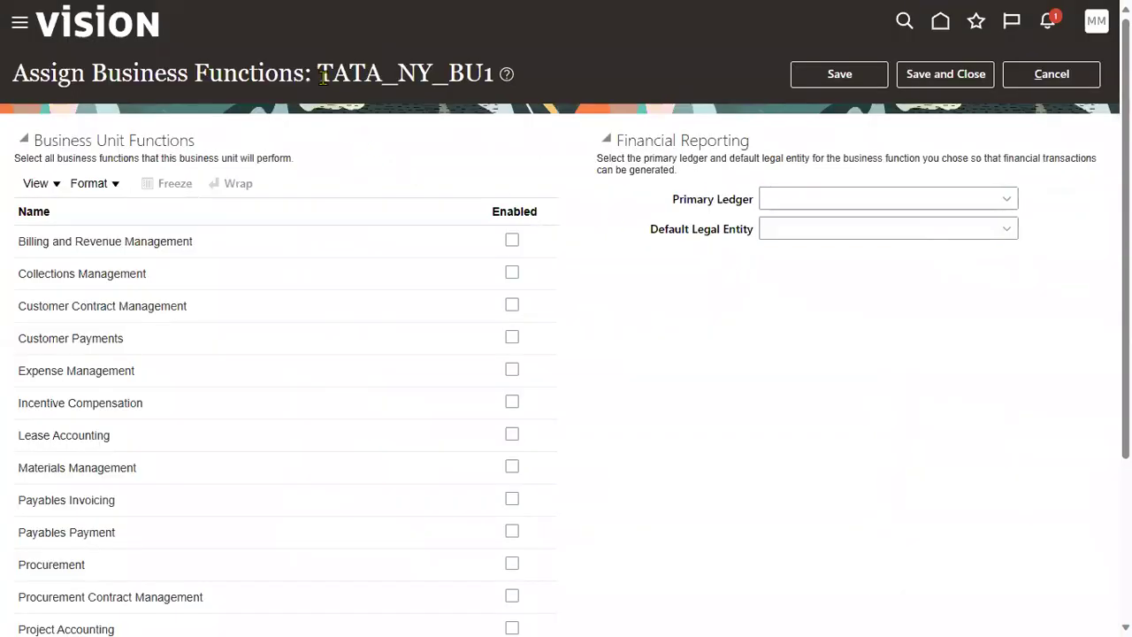
{"action": "left_click_drag", "start_coordinate": [323, 78], "coordinate": [508, 112]}
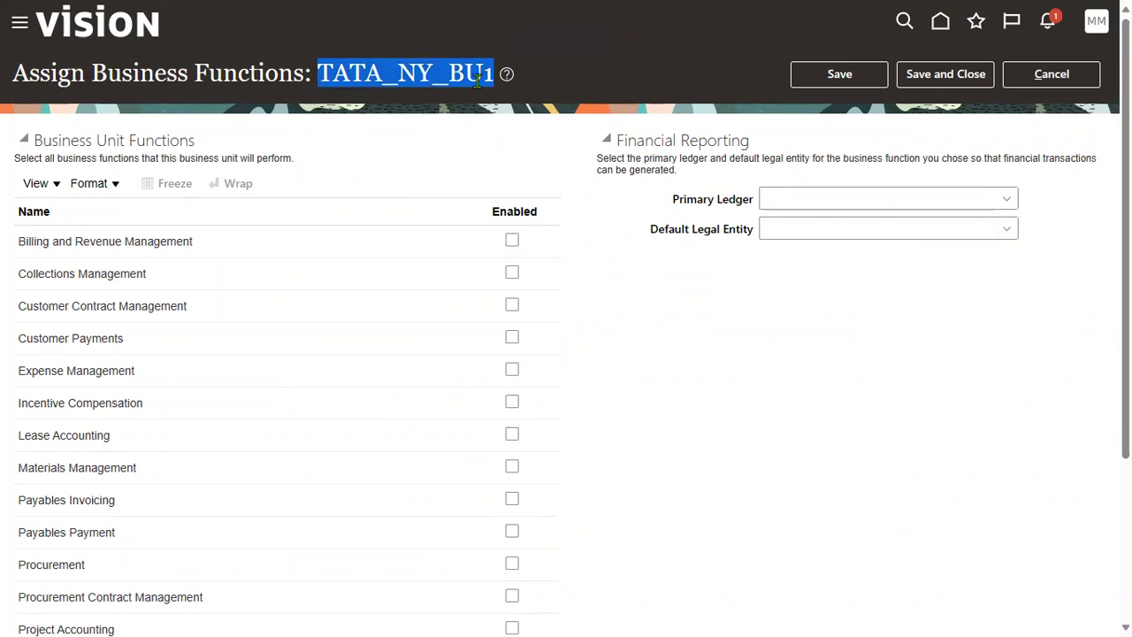
Step: Annotate TATA_NY_BU1's Default Legal Entity and Primary Ledger fields and dismiss the ledger-required error
{"action": "middle_click", "coordinate": [478, 78]}
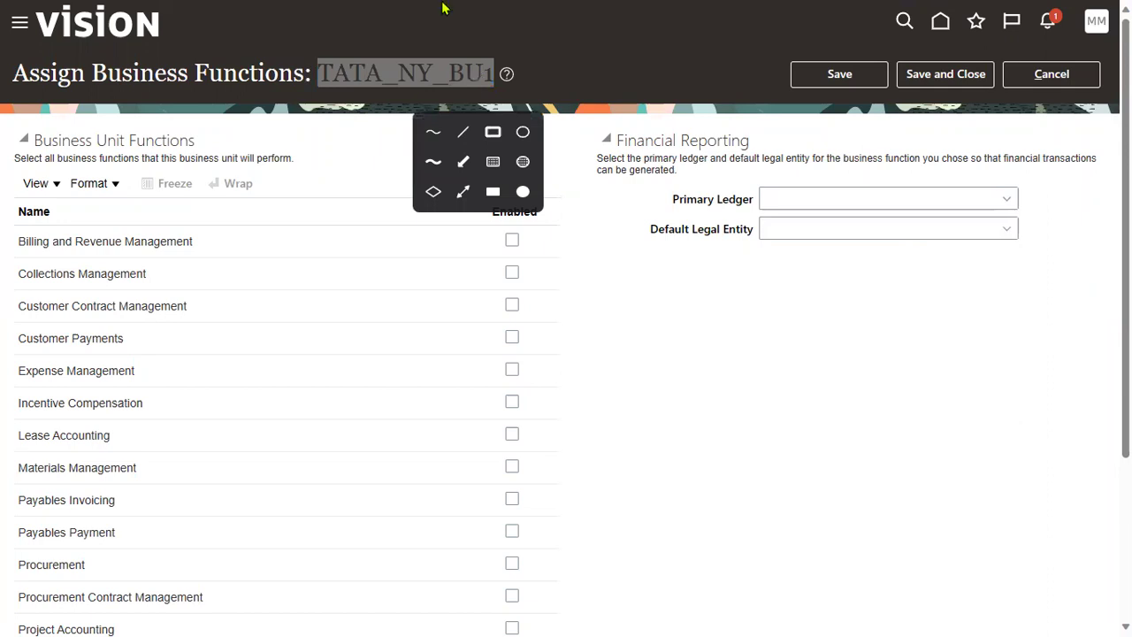
{"action": "left_click_drag", "start_coordinate": [360, 81], "coordinate": [654, 228]}
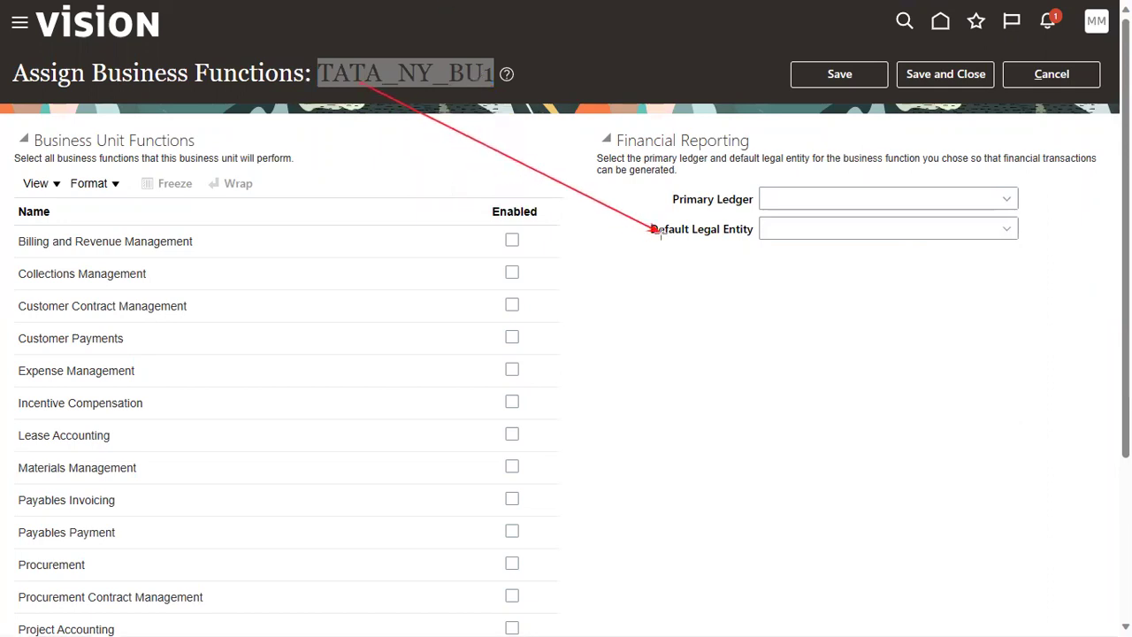
{"action": "left_click_drag", "start_coordinate": [745, 215], "coordinate": [735, 205]}
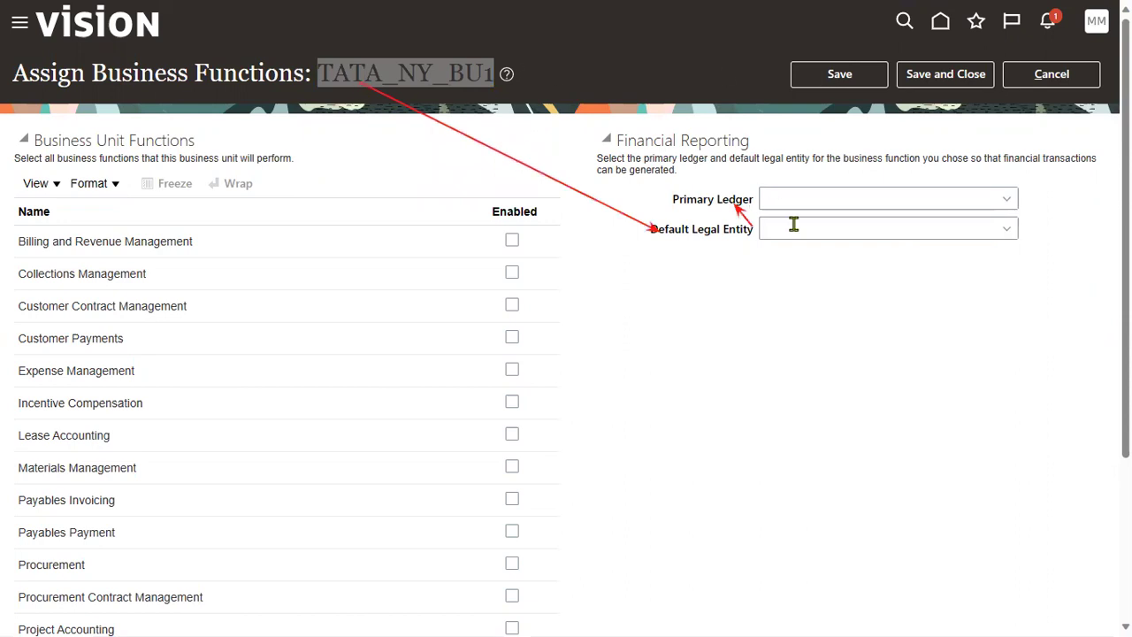
{"action": "left_click", "coordinate": [886, 227]}
{"action": "left_click", "coordinate": [1006, 228]}
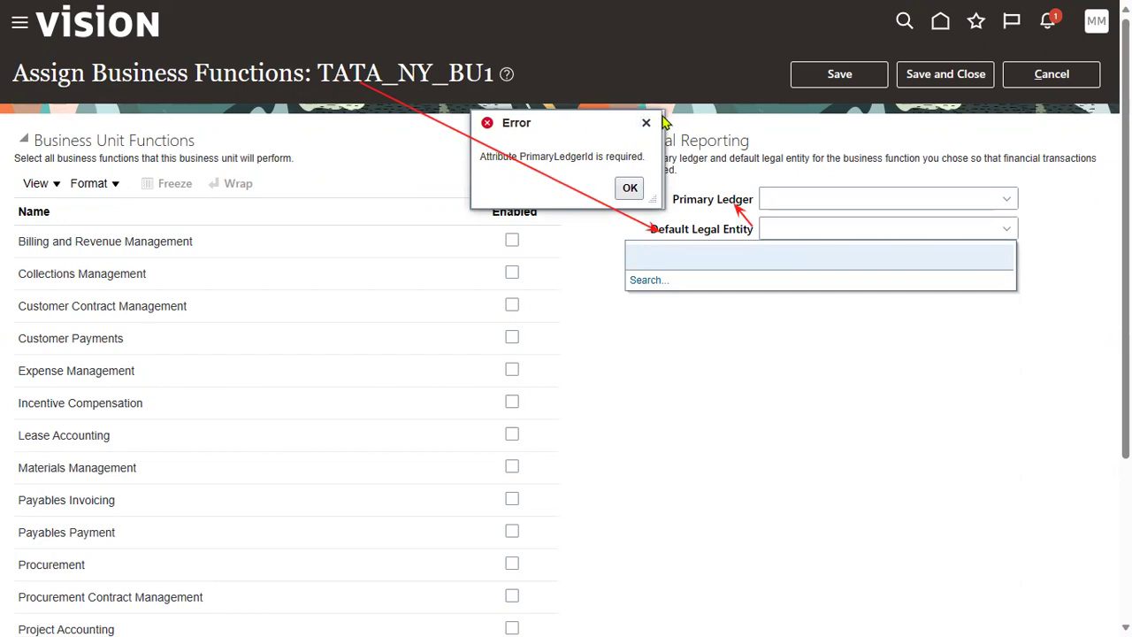
{"action": "left_click", "coordinate": [645, 122]}
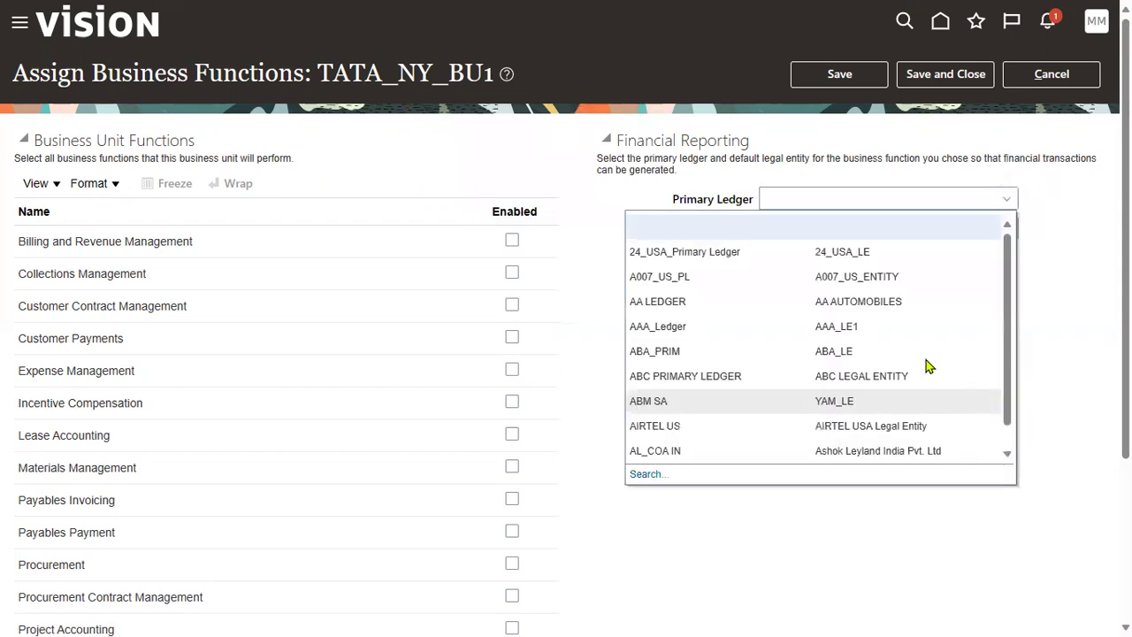
Step: Search primary ledgers by Legal Entity TATA and choose TATA Ledger with TATA_NY_CORP_LE
{"action": "left_click", "coordinate": [654, 475]}
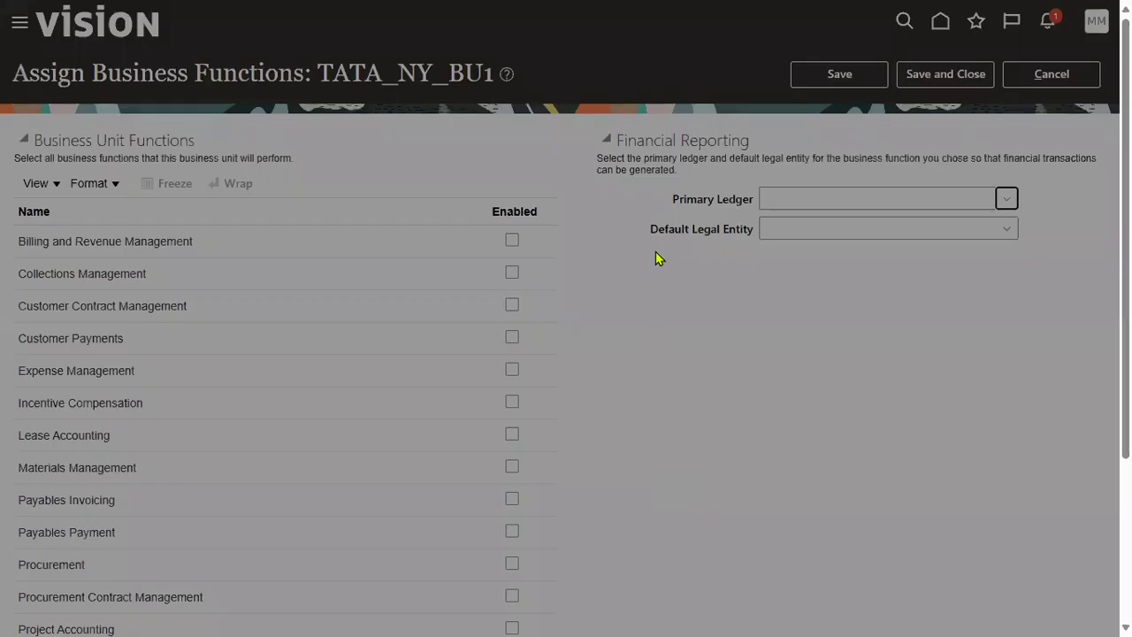
{"action": "left_click_drag", "start_coordinate": [421, 315], "coordinate": [475, 283]}
{"action": "left_click", "coordinate": [536, 316]}
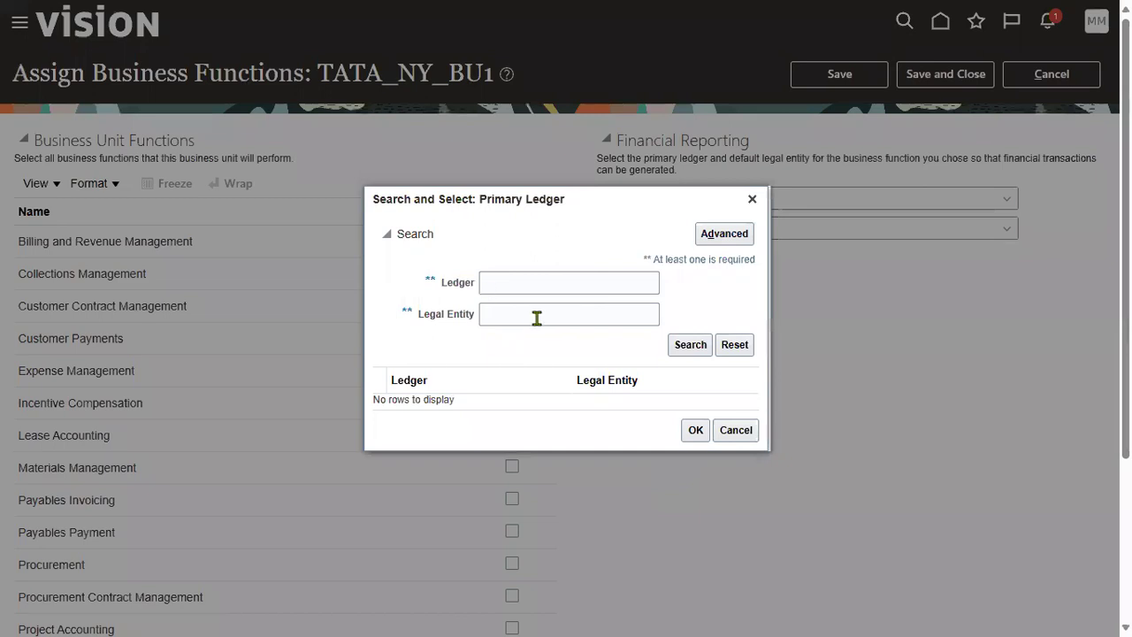
{"action": "type", "text": "TATA"}
{"action": "left_click", "coordinate": [688, 346]}
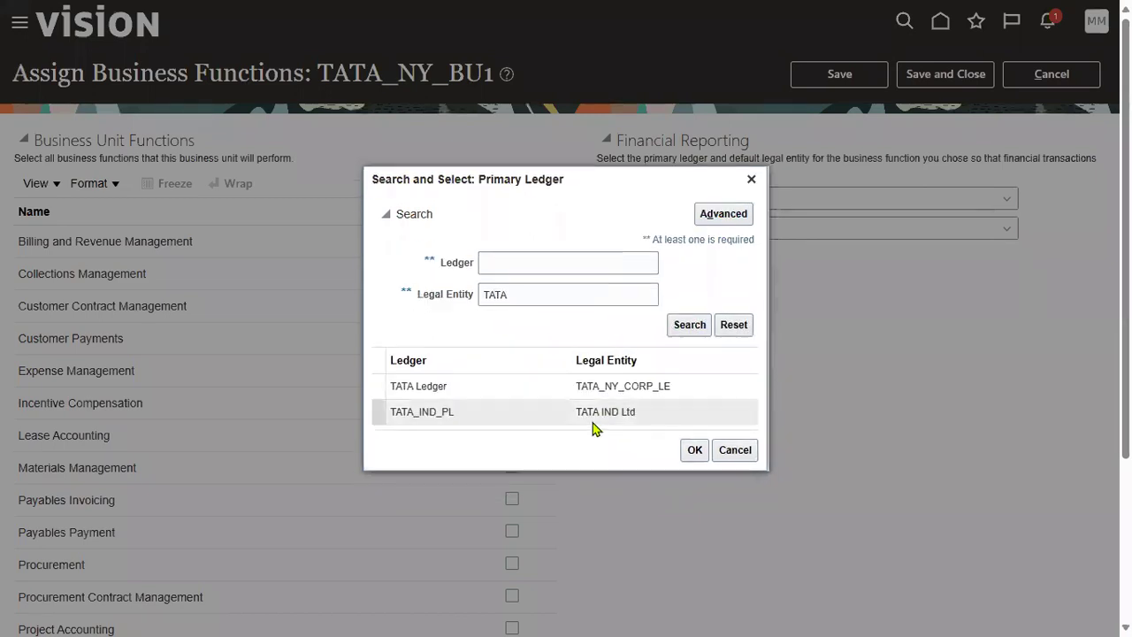
{"action": "left_click", "coordinate": [566, 392]}
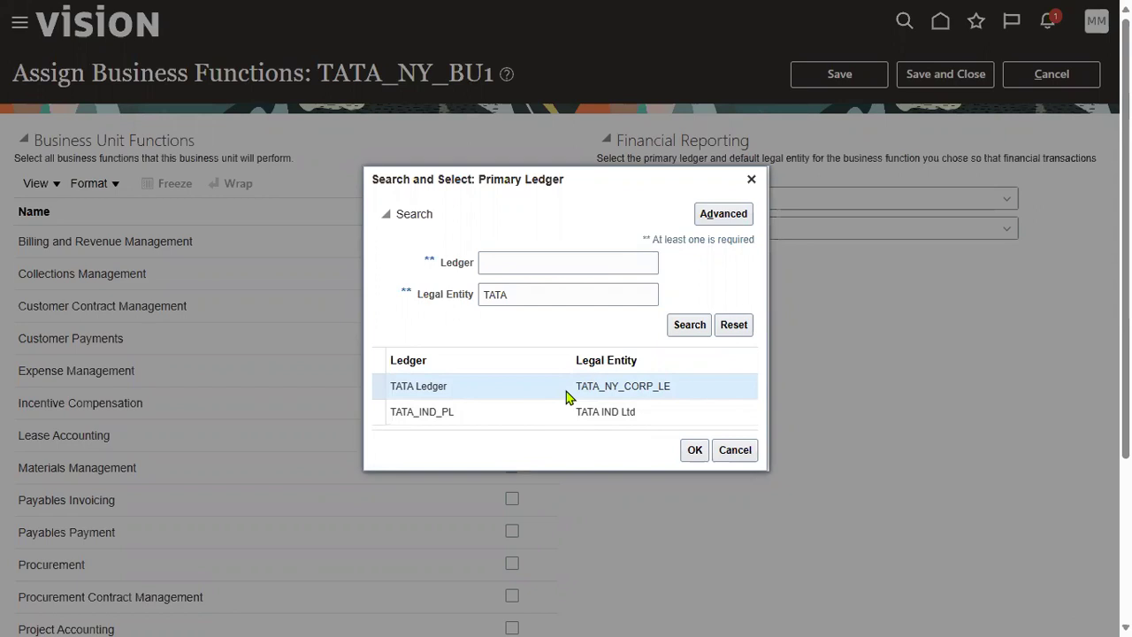
{"action": "left_click", "coordinate": [693, 451]}
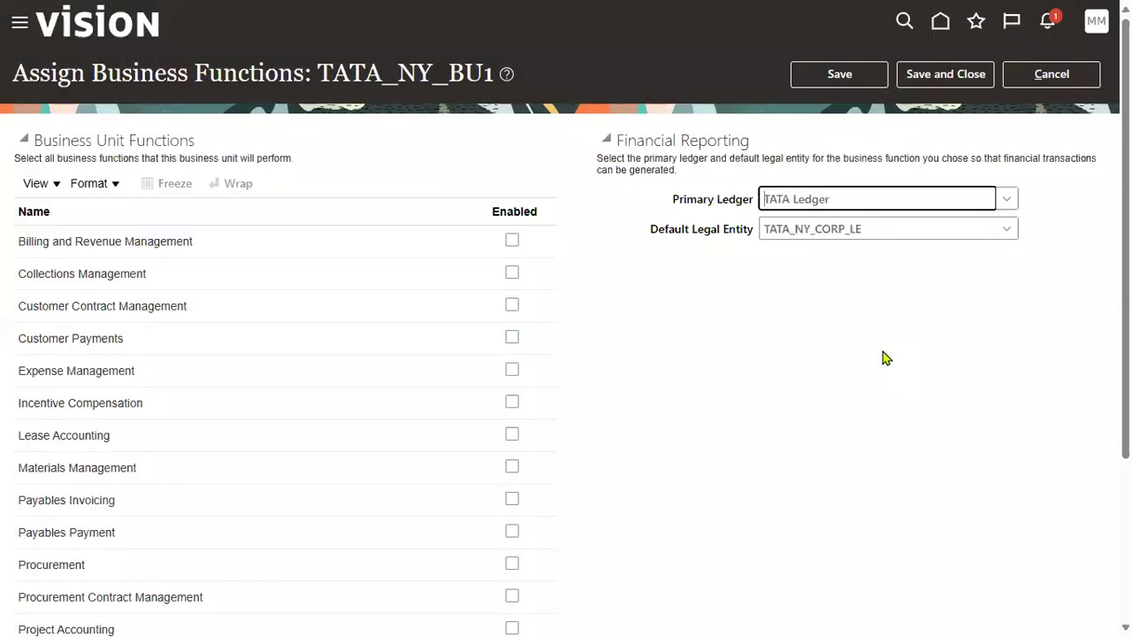
Step: Save TATA_NY_BU1's ledger assignment and point out the Procurement, Payables and Sales functions
{"action": "left_click_drag", "start_coordinate": [692, 231], "coordinate": [747, 205]}
{"action": "left_click", "coordinate": [850, 74]}
{"action": "left_click_drag", "start_coordinate": [320, 73], "coordinate": [497, 74]}
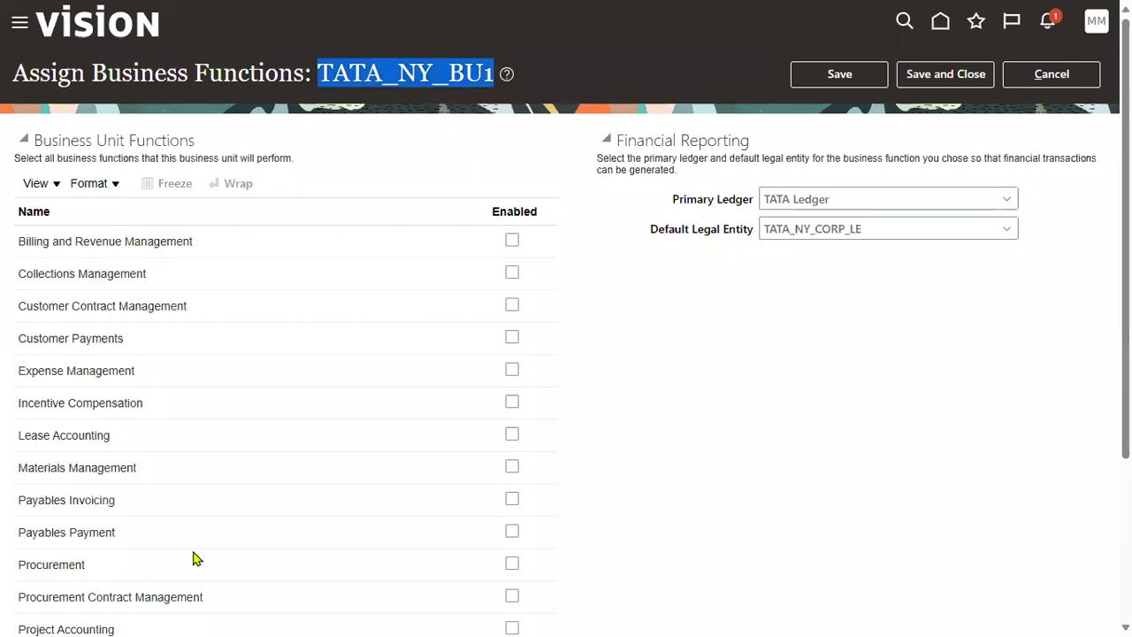
{"action": "scroll", "coordinate": [194, 538], "scroll_direction": "down", "scroll_amount": 5}
{"action": "left_click_drag", "start_coordinate": [20, 333], "coordinate": [93, 340]}
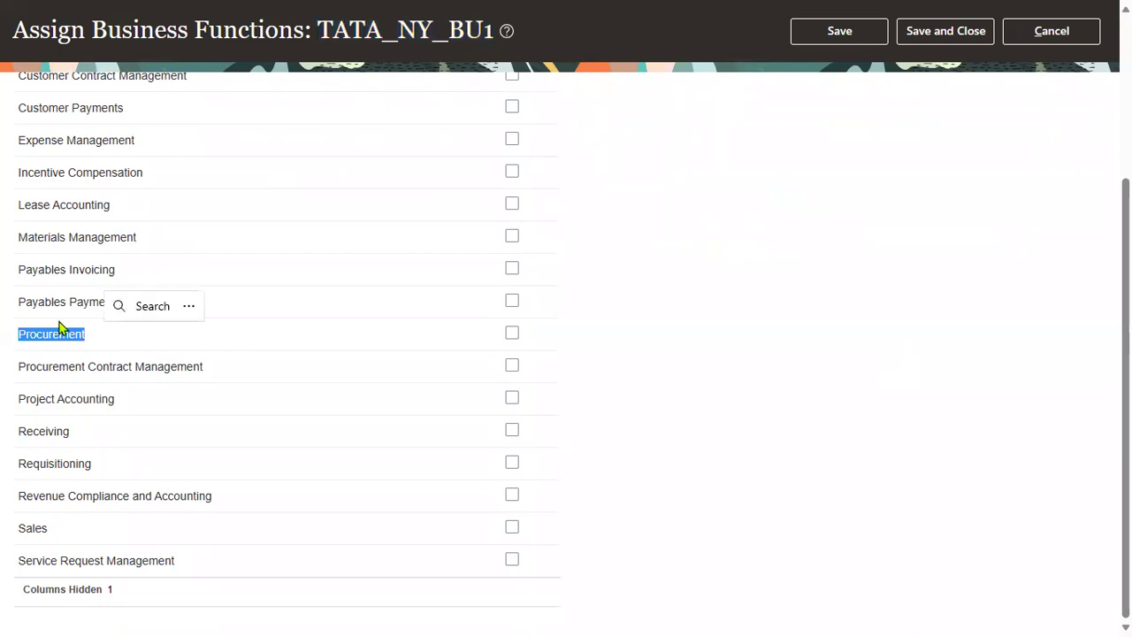
{"action": "left_click_drag", "start_coordinate": [21, 270], "coordinate": [121, 318]}
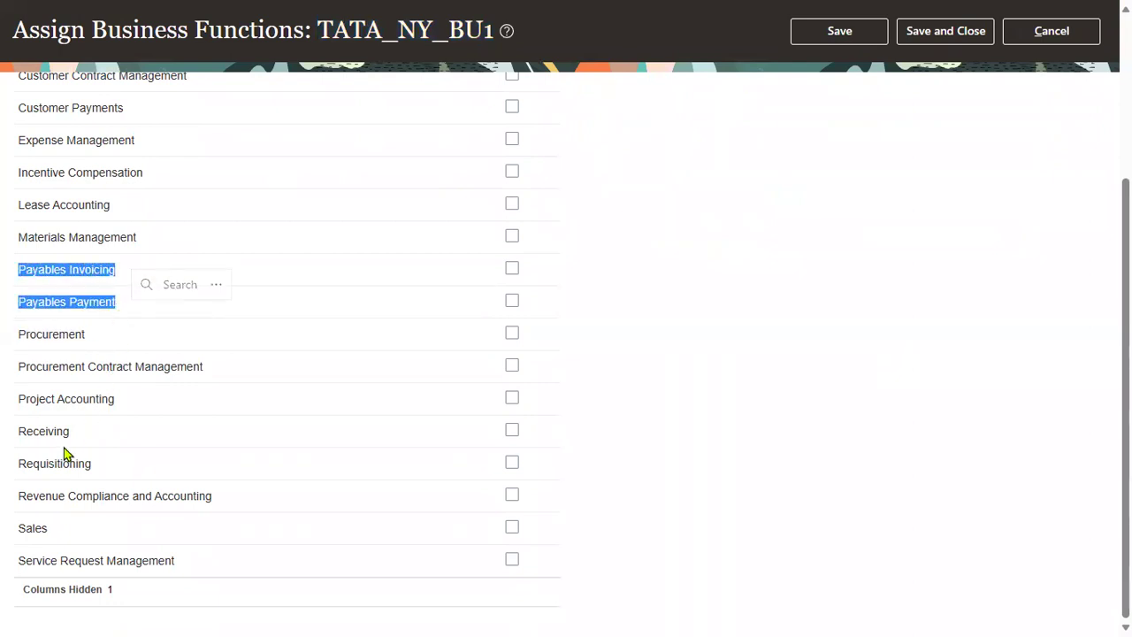
{"action": "left_click_drag", "start_coordinate": [31, 527], "coordinate": [91, 533]}
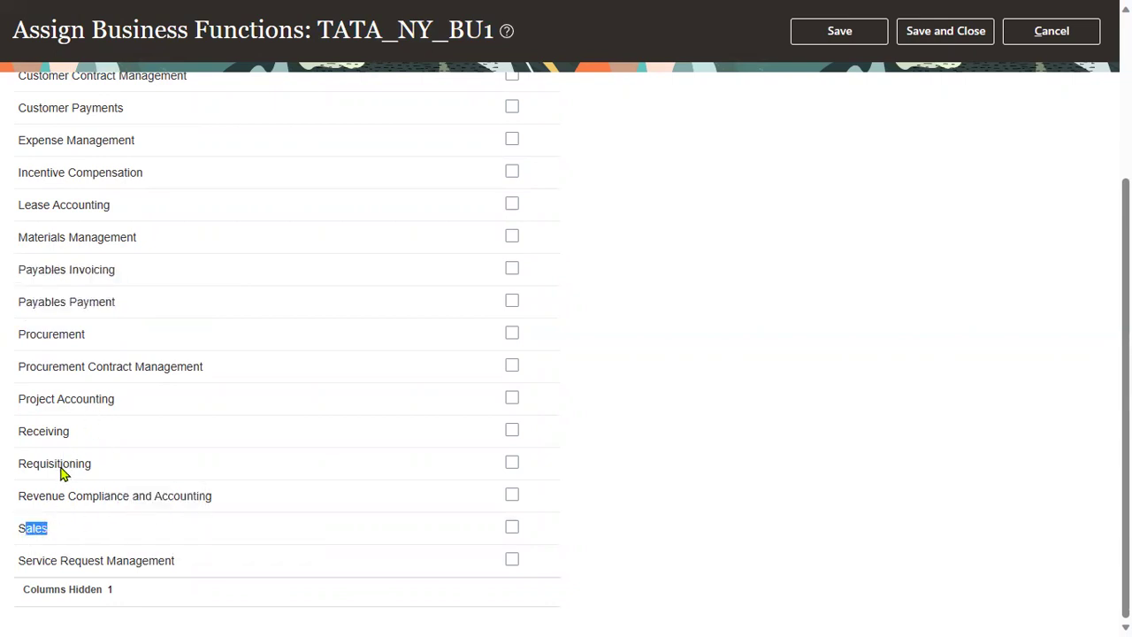
{"action": "scroll", "coordinate": [89, 424], "scroll_direction": "up", "scroll_amount": 5}
Step: Point out Collections, Billing, Customer Contract Management, Customer Payments, Expense Management, Incentive Compensation and Lease Accounting
{"action": "left_click_drag", "start_coordinate": [22, 277], "coordinate": [86, 275]}
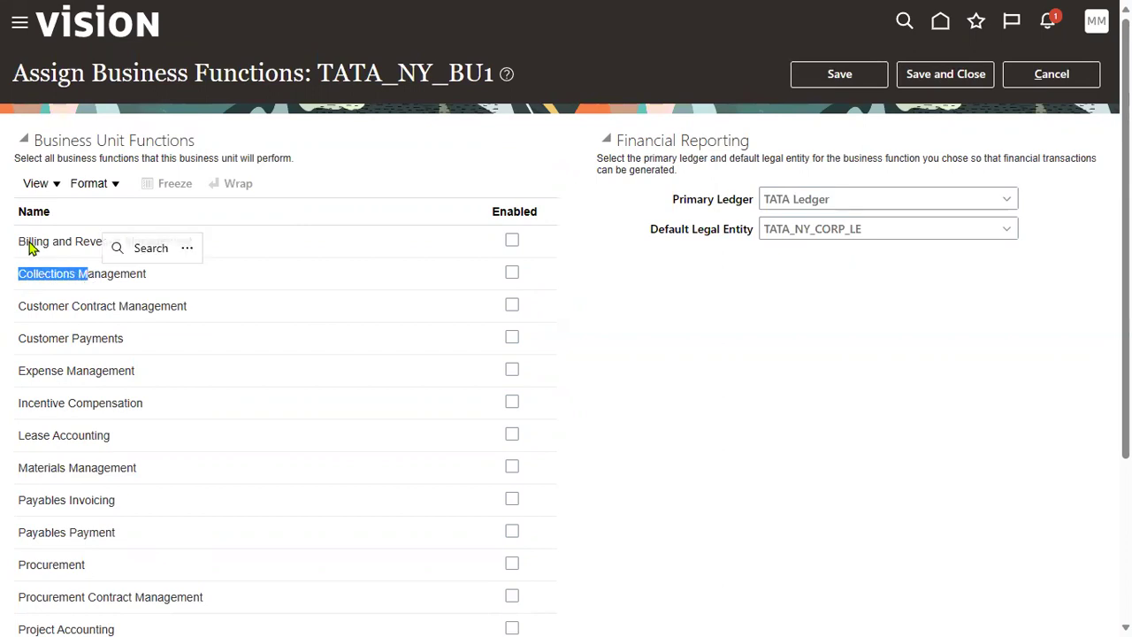
{"action": "left_click_drag", "start_coordinate": [19, 241], "coordinate": [106, 241]}
{"action": "left_click_drag", "start_coordinate": [26, 306], "coordinate": [134, 306]}
{"action": "left_click_drag", "start_coordinate": [27, 337], "coordinate": [111, 338]}
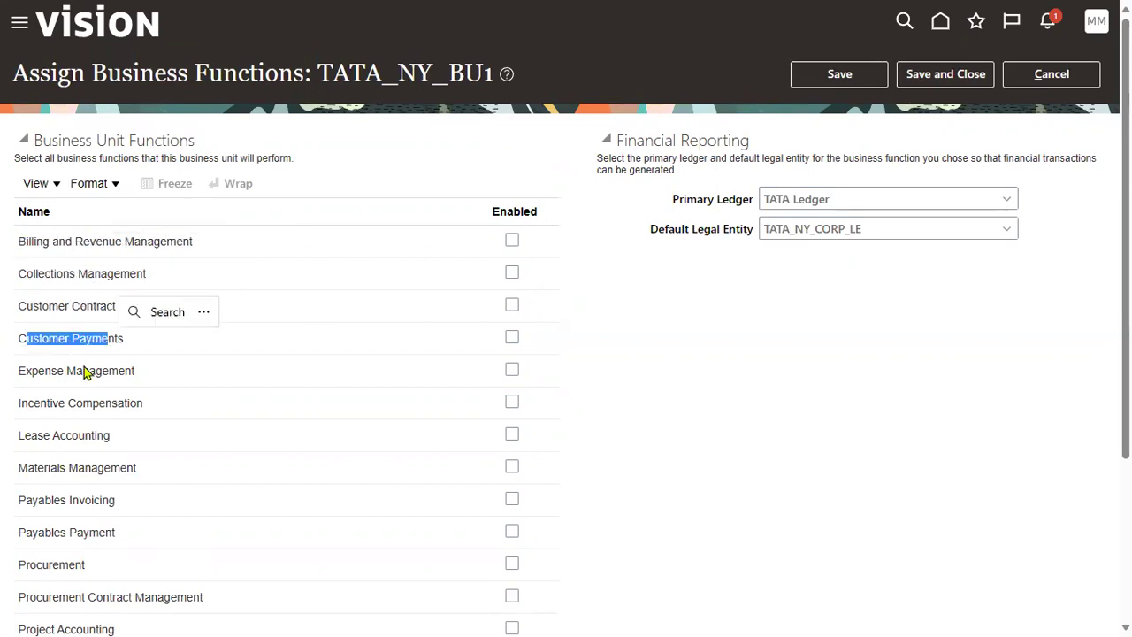
{"action": "left_click_drag", "start_coordinate": [19, 371], "coordinate": [108, 370]}
{"action": "left_click_drag", "start_coordinate": [19, 403], "coordinate": [132, 403]}
{"action": "left_click", "coordinate": [44, 440]}
{"action": "left_click_drag", "start_coordinate": [92, 435], "coordinate": [131, 467]}
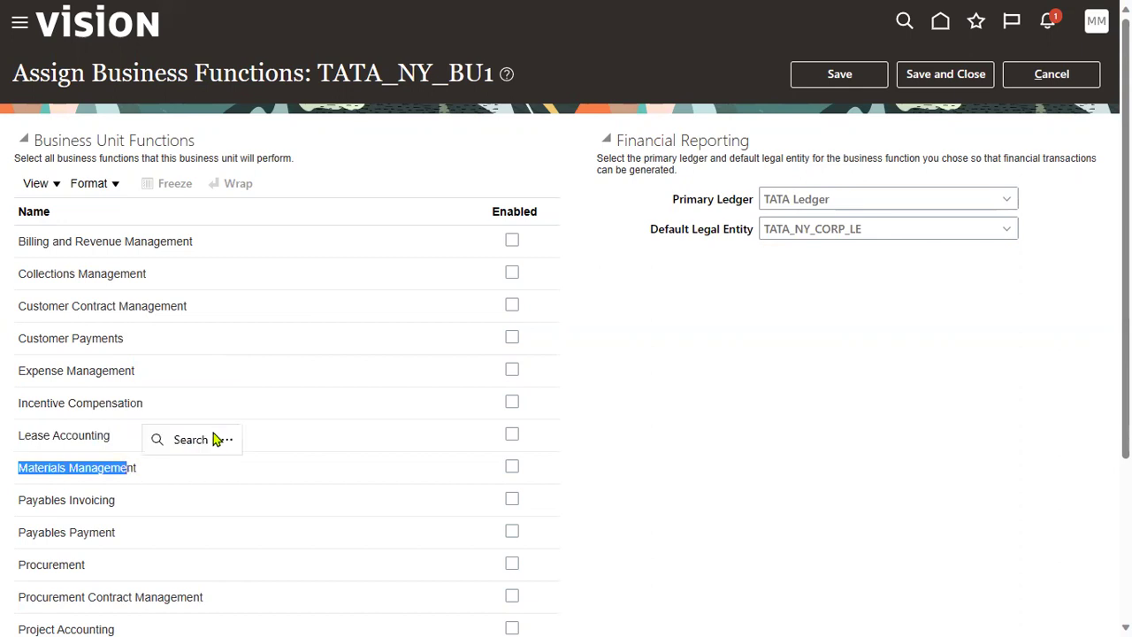
{"action": "left_click", "coordinate": [382, 166]}
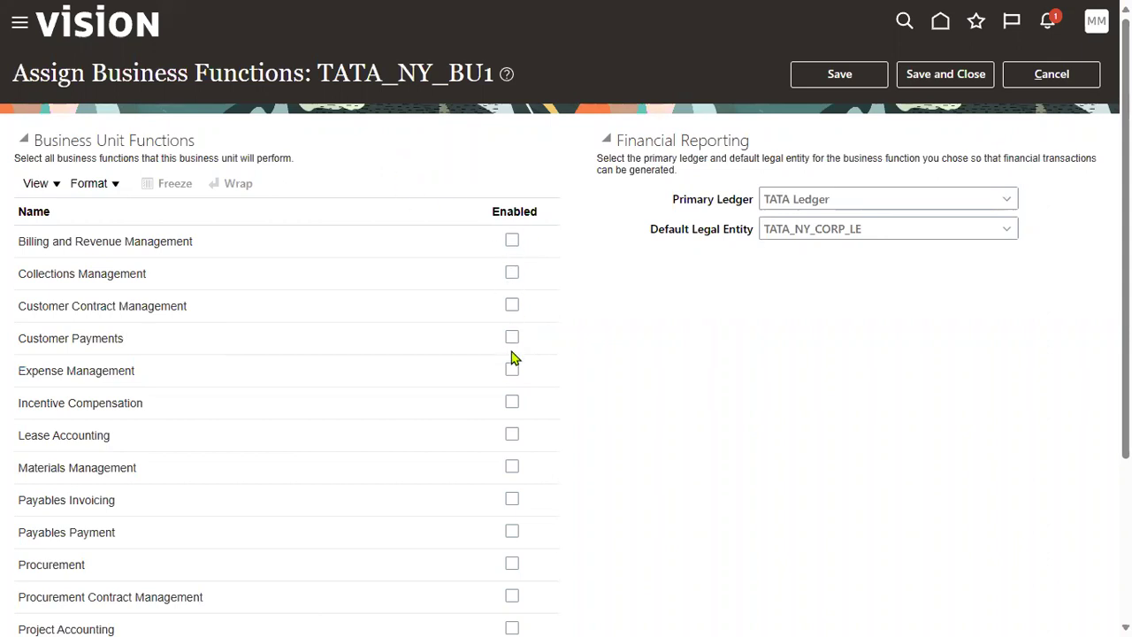
Step: Highlight 'business unit' in the description and Materials Management through Procurement Contract Management
{"action": "left_click_drag", "start_coordinate": [179, 159], "coordinate": [237, 160]}
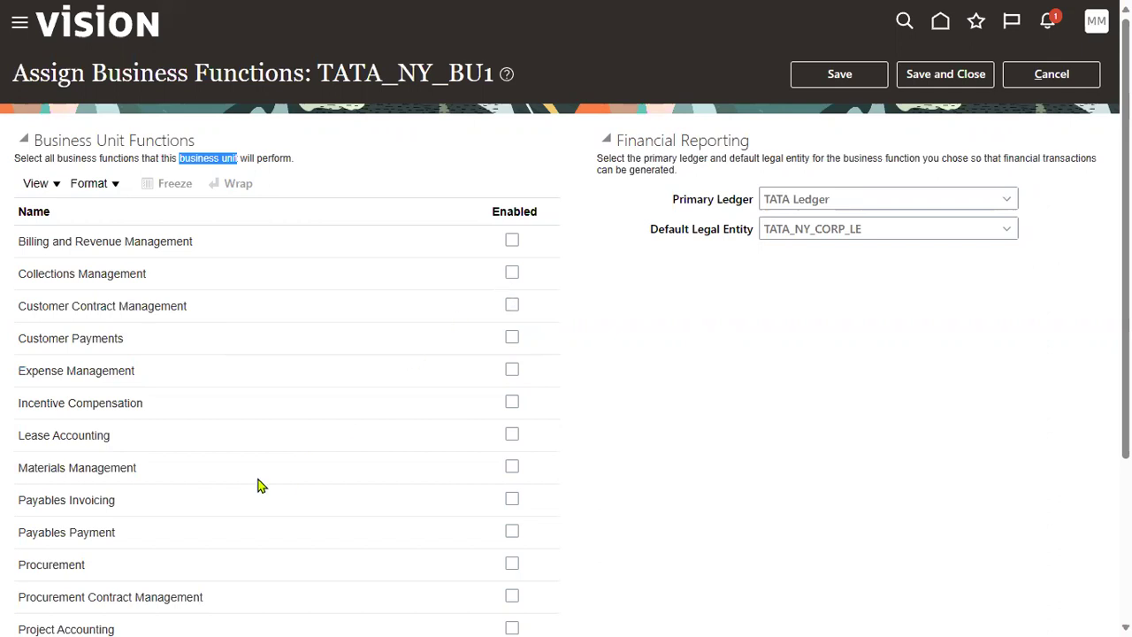
{"action": "left_click_drag", "start_coordinate": [20, 466], "coordinate": [163, 482]}
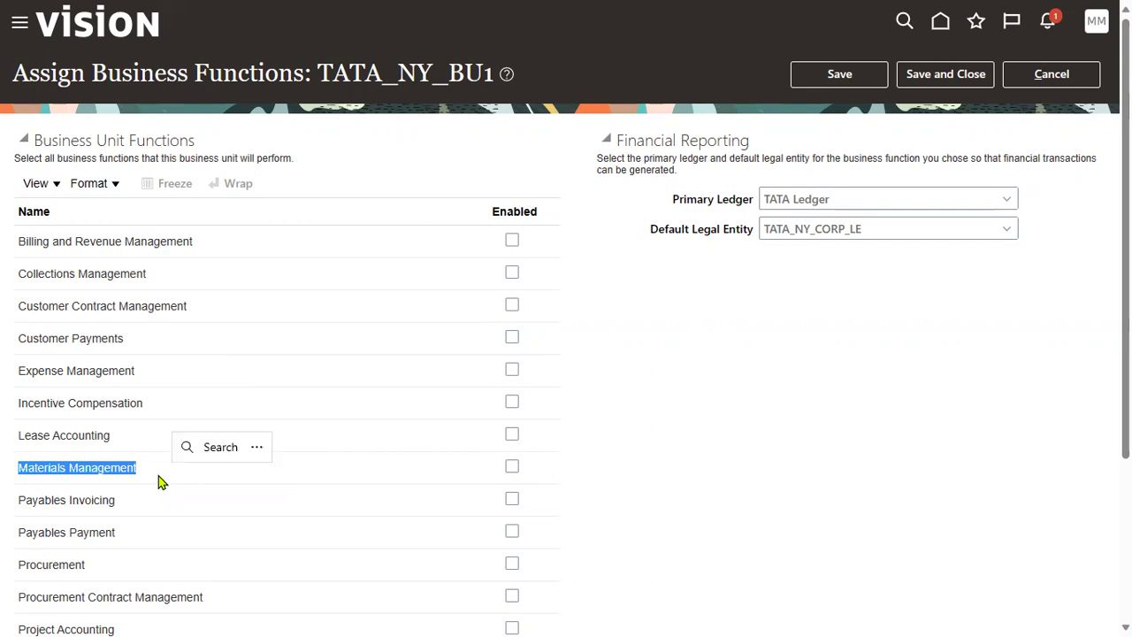
{"action": "left_click_drag", "start_coordinate": [18, 500], "coordinate": [117, 503]}
{"action": "left_click_drag", "start_coordinate": [19, 532], "coordinate": [109, 535]}
{"action": "left_click_drag", "start_coordinate": [19, 564], "coordinate": [96, 576]}
{"action": "left_click_drag", "start_coordinate": [18, 598], "coordinate": [111, 597]}
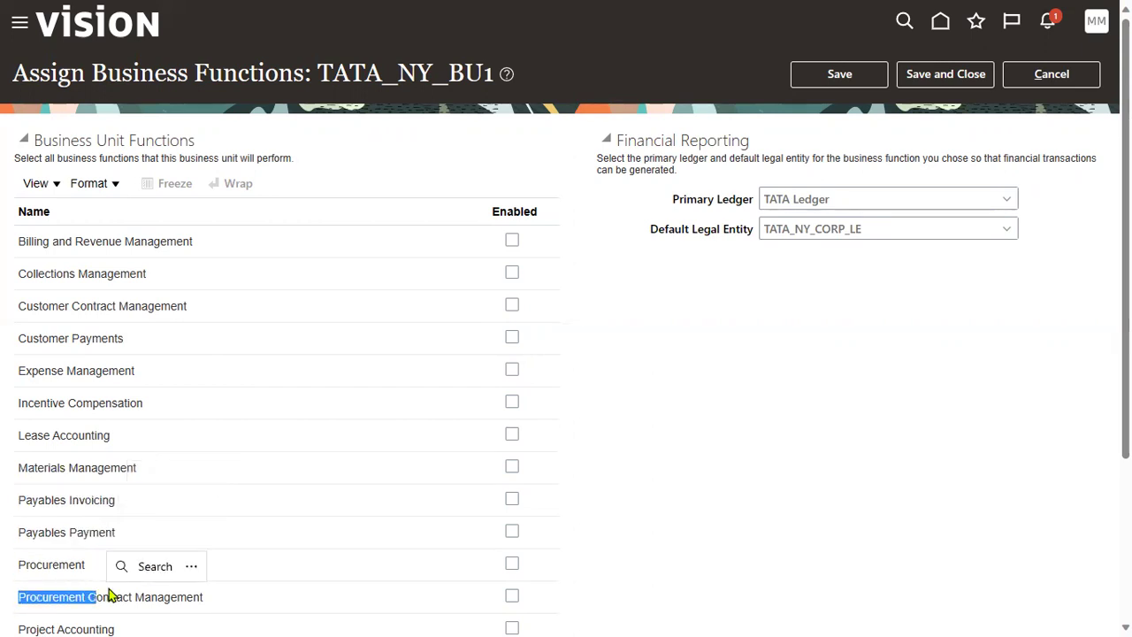
Step: Point out Project Accounting, Requisitioning, Sales and Service Request Management, leaving all unchecked, then save and close
{"action": "scroll", "coordinate": [107, 592], "scroll_direction": "down", "scroll_amount": 2}
{"action": "left_click_drag", "start_coordinate": [19, 440], "coordinate": [85, 439]}
{"action": "left_click_drag", "start_coordinate": [19, 503], "coordinate": [78, 503]}
{"action": "left_click_drag", "start_coordinate": [18, 568], "coordinate": [48, 568]}
{"action": "left_click_drag", "start_coordinate": [20, 604], "coordinate": [177, 608]}
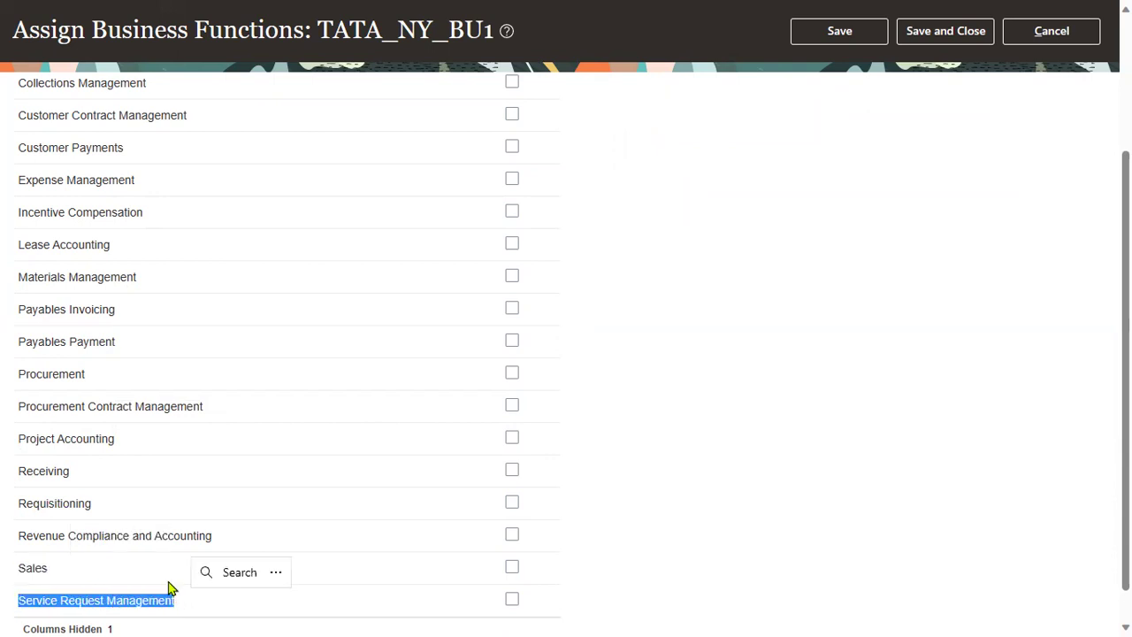
{"action": "scroll", "coordinate": [756, 313], "scroll_direction": "up", "scroll_amount": 2}
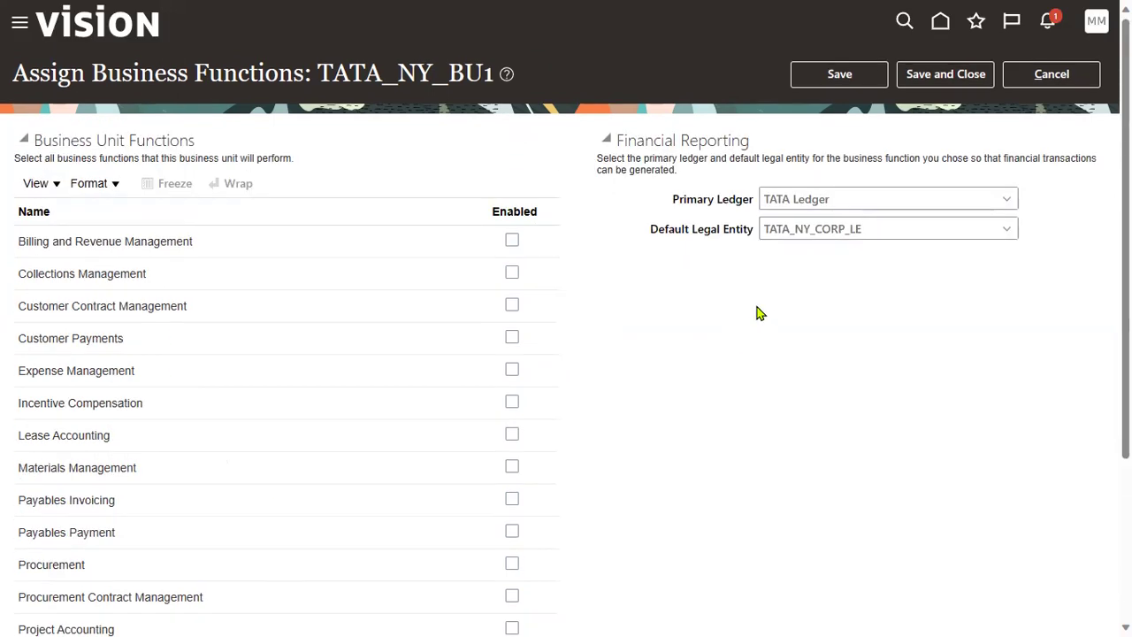
{"action": "left_click", "coordinate": [940, 75]}
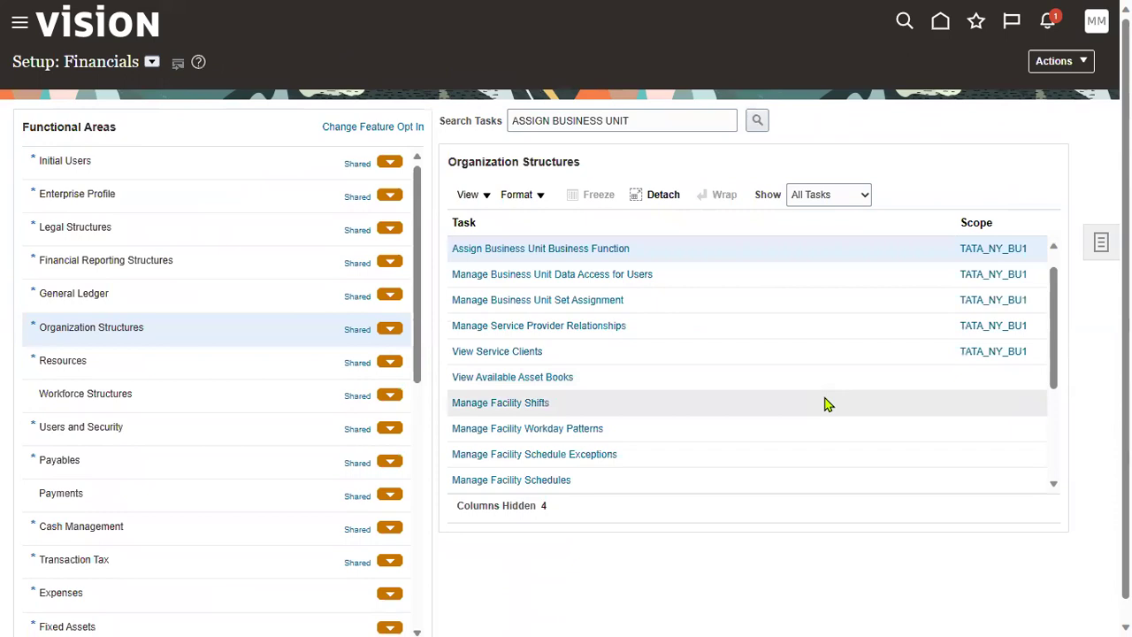
Step: Return to Setup: Financials and change the scope of Assign Business Unit Business Function
{"action": "key", "text": "alt+Tab"}
{"action": "key", "text": "alt+shift+Tab"}
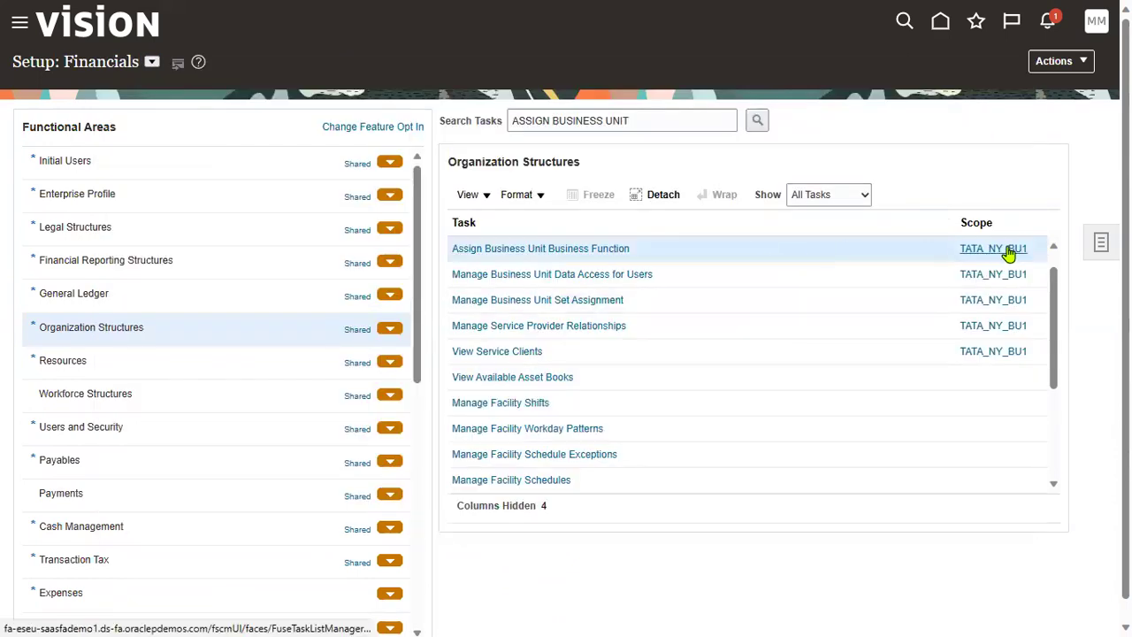
{"action": "mouse_move", "coordinate": [1008, 253]}
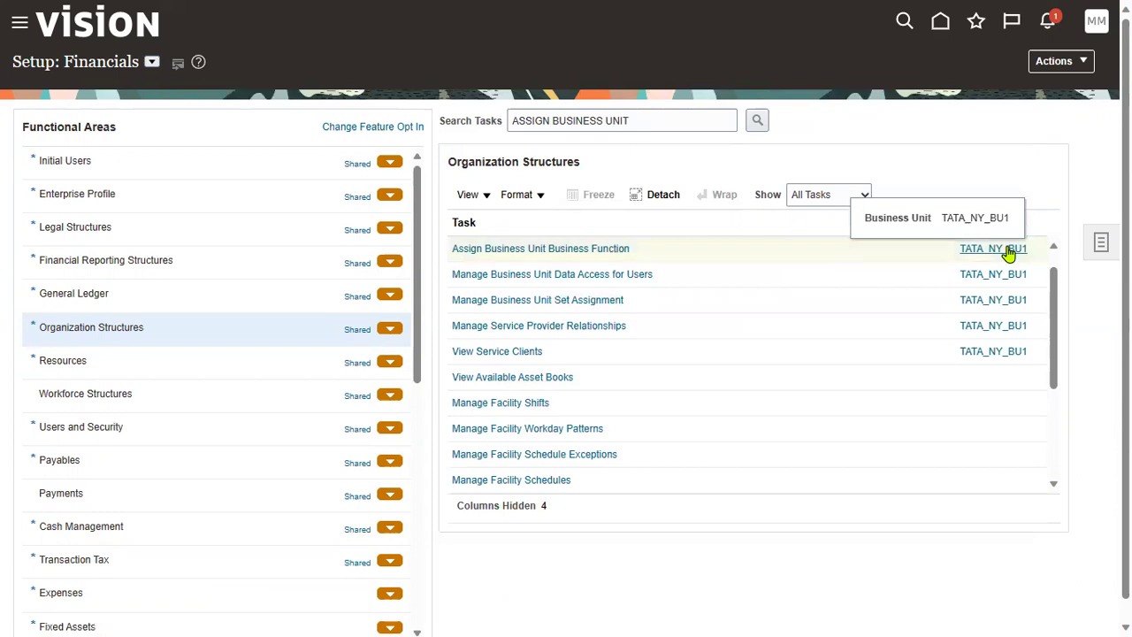
{"action": "left_click_drag", "start_coordinate": [63, 61], "coordinate": [135, 62]}
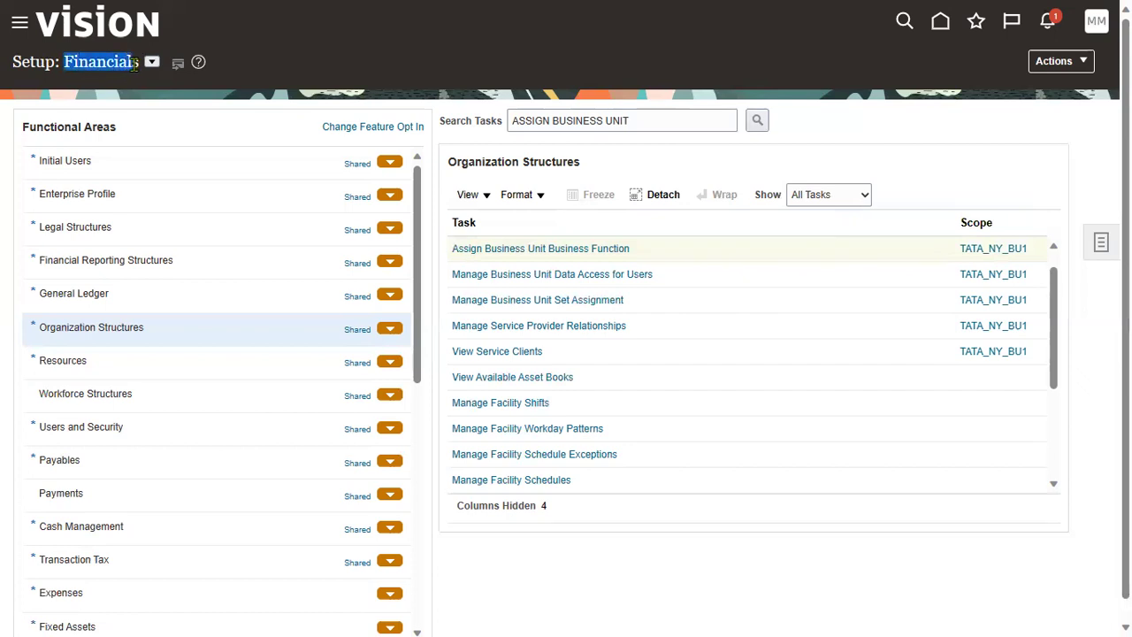
{"action": "left_click", "coordinate": [646, 251]}
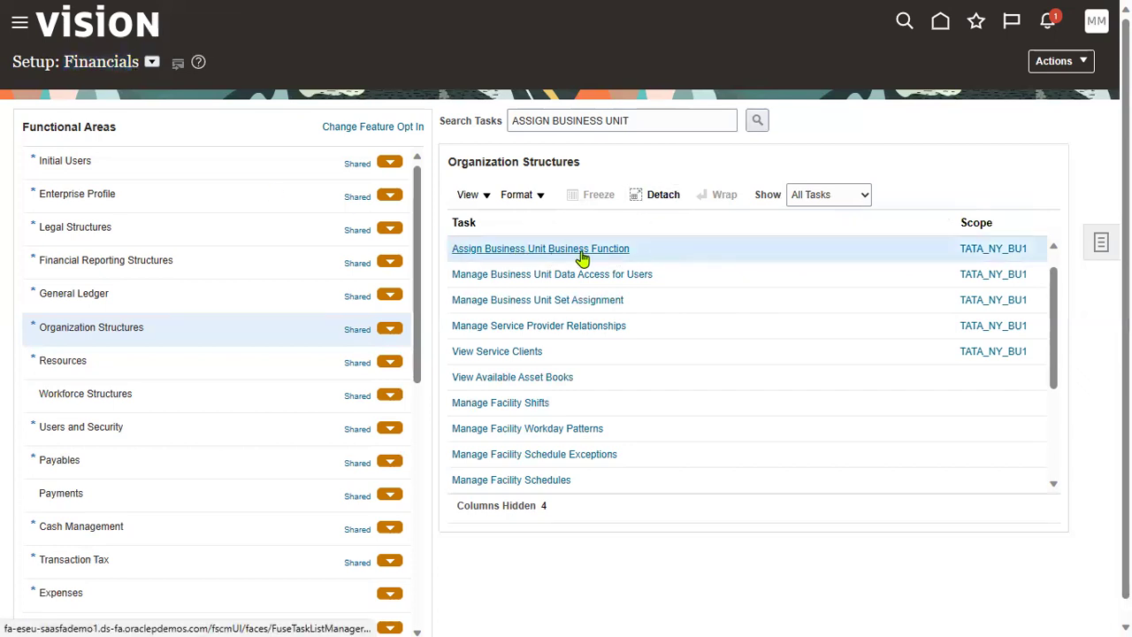
{"action": "left_click", "coordinate": [985, 250]}
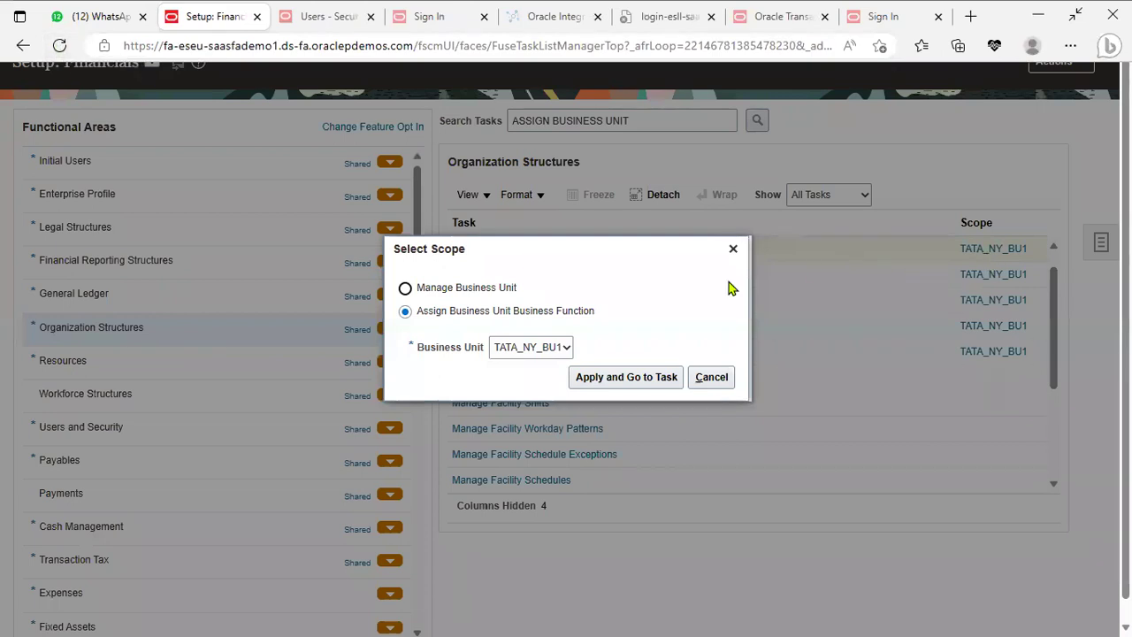
Step: Through Select and Add, search business units named TATA and pick TATA_NY_BU2
{"action": "left_click", "coordinate": [566, 349]}
{"action": "left_click", "coordinate": [540, 394]}
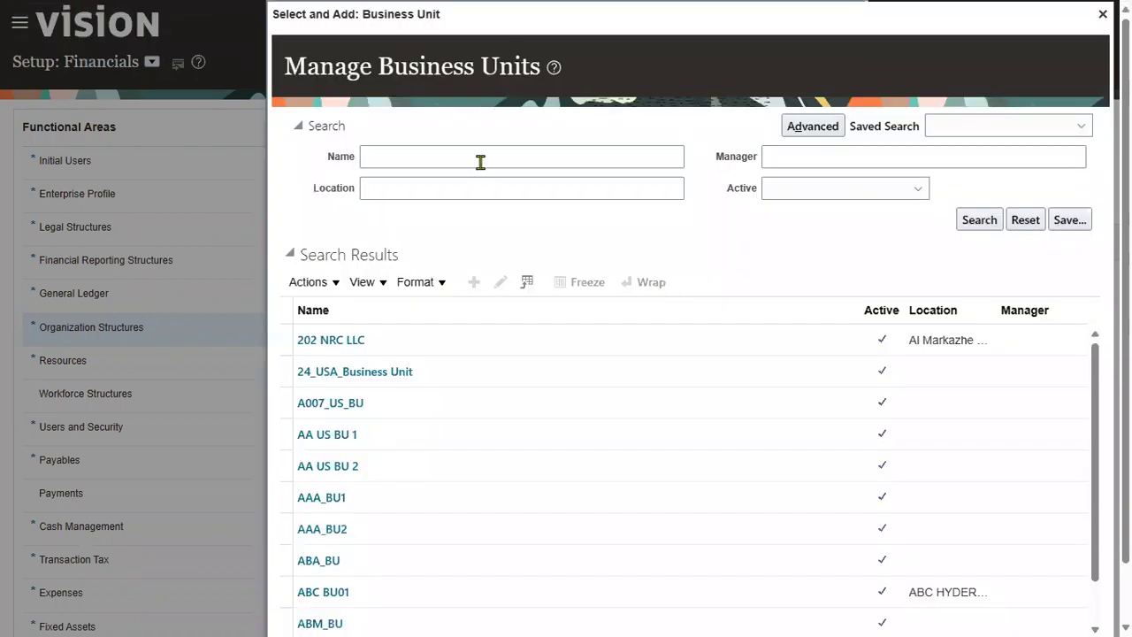
{"action": "left_click", "coordinate": [481, 156]}
{"action": "type", "text": "TATA"}
{"action": "left_click", "coordinate": [979, 221]}
{"action": "left_click", "coordinate": [390, 414]}
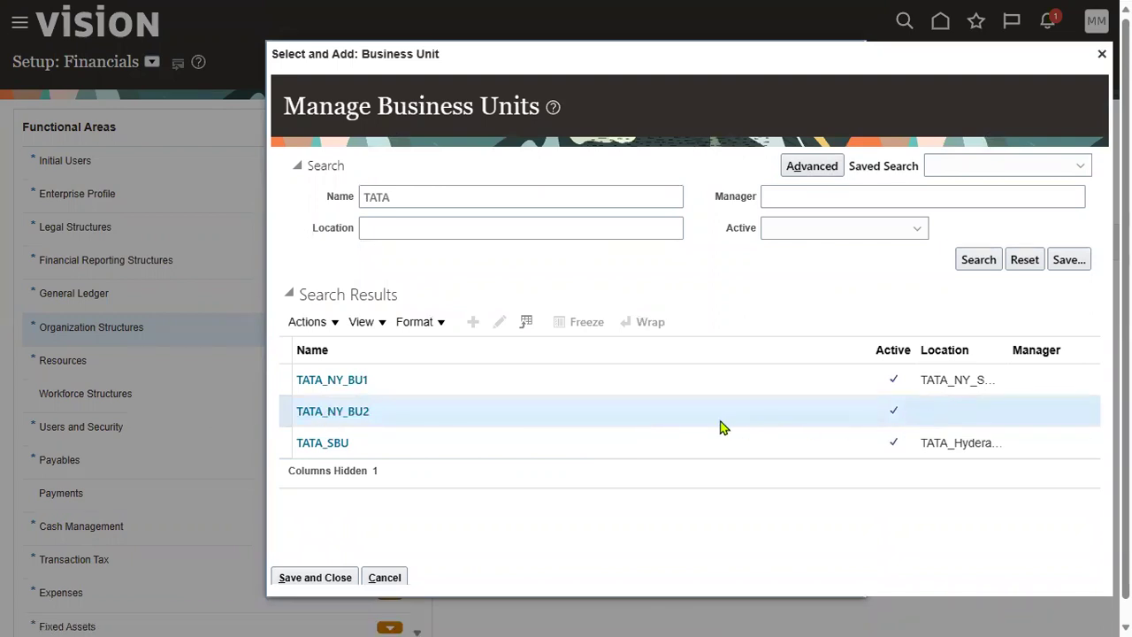
Step: Give TATA_NY_BU2 primary ledger TATA Ledger with legal entity TATA_NY_CORP_LE, found by a TATA search, and save
{"action": "left_click", "coordinate": [317, 577]}
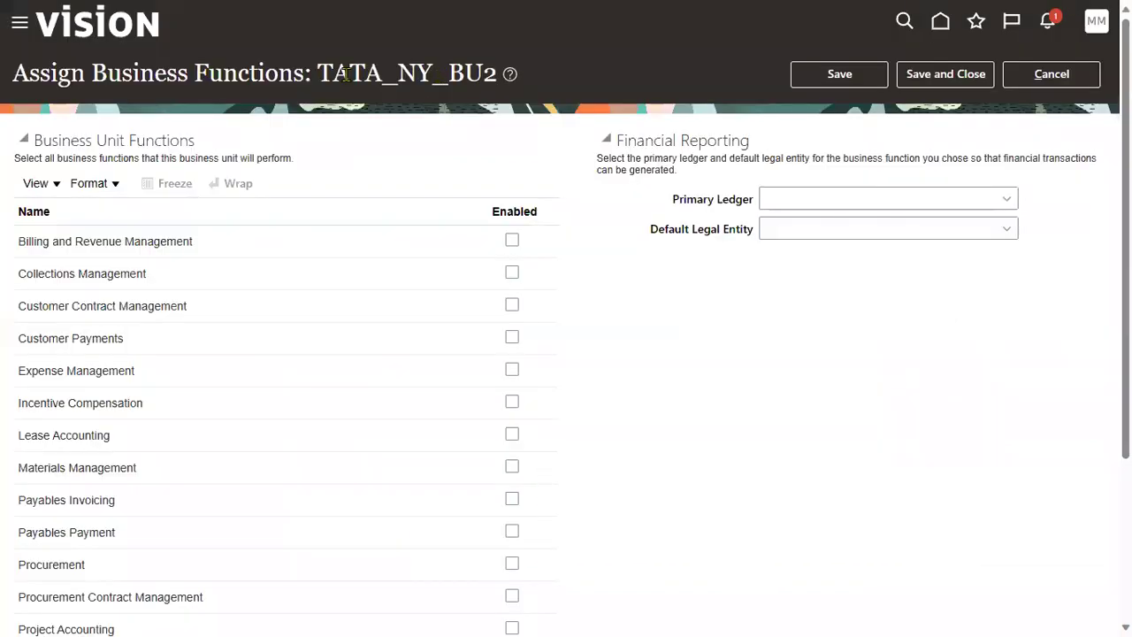
{"action": "left_click_drag", "start_coordinate": [318, 78], "coordinate": [484, 77]}
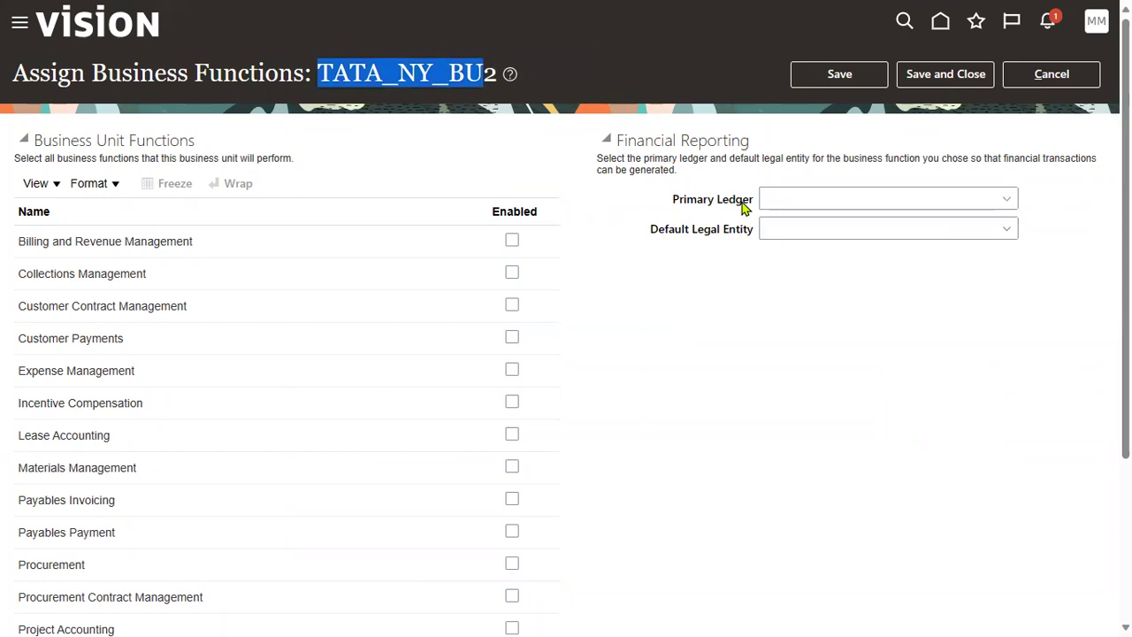
{"action": "left_click", "coordinate": [1007, 199]}
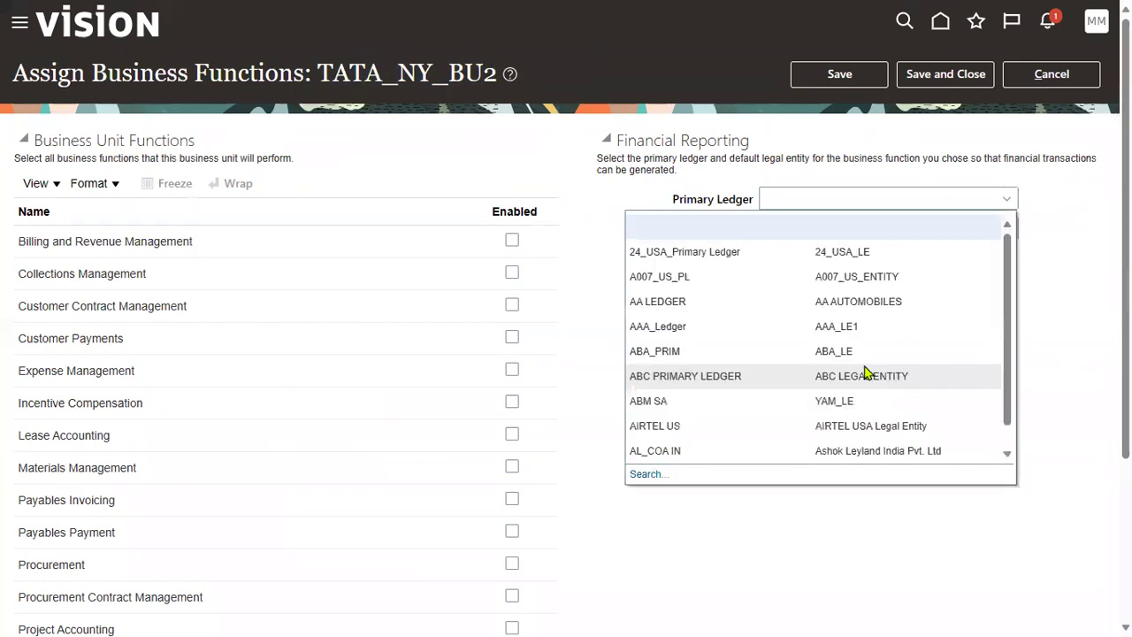
{"action": "left_click", "coordinate": [648, 474]}
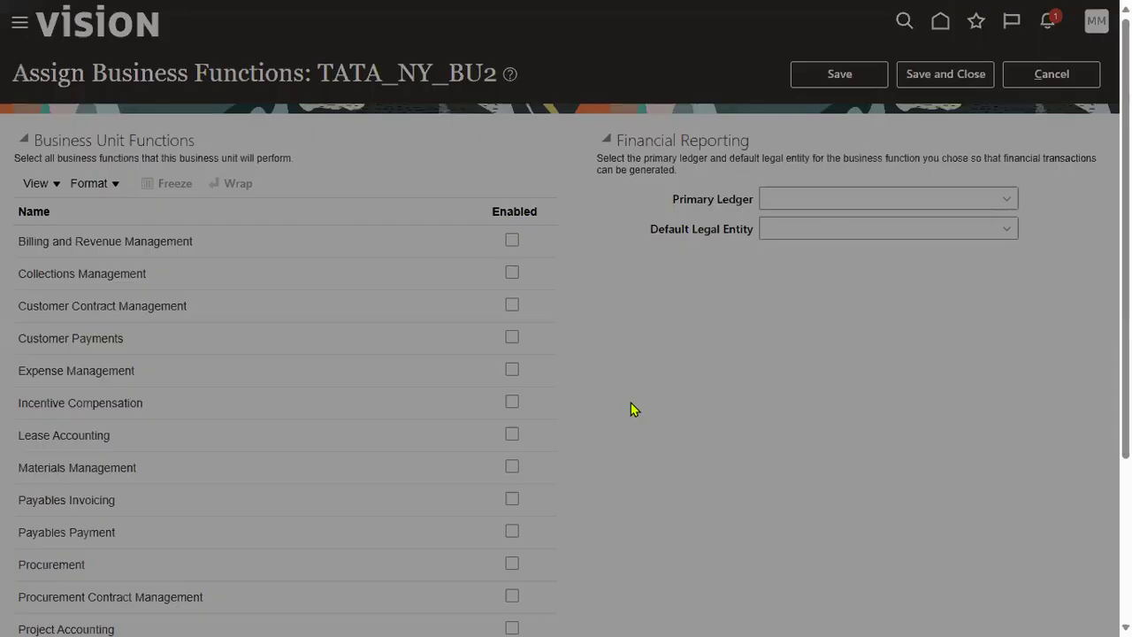
{"action": "left_click", "coordinate": [542, 317]}
{"action": "type", "text": "TATA"}
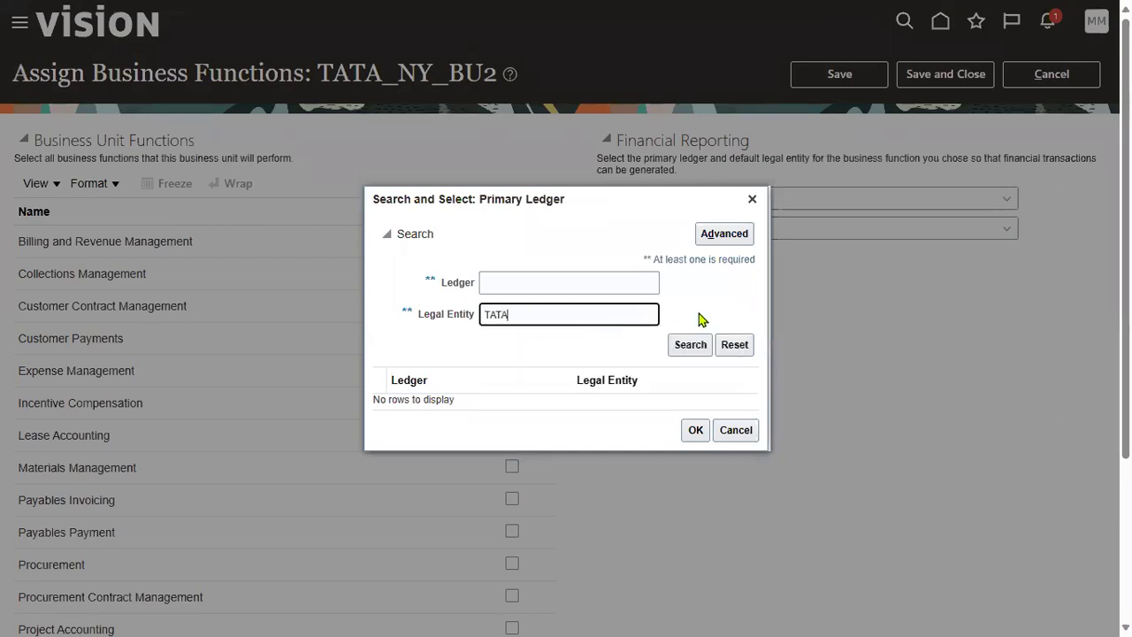
{"action": "left_click", "coordinate": [697, 355]}
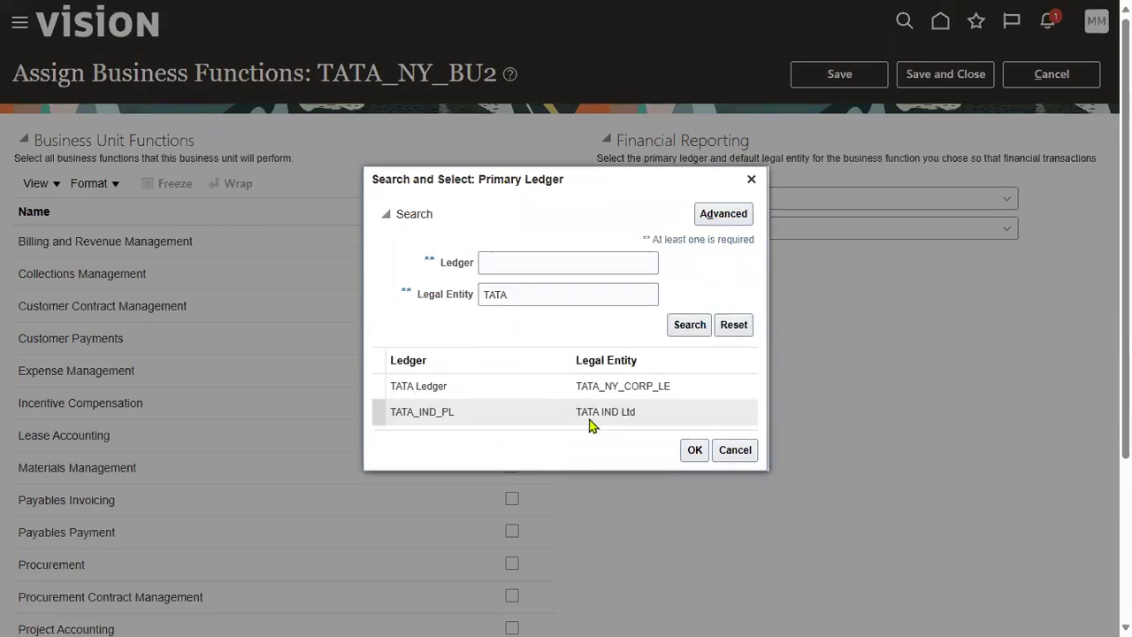
{"action": "left_click", "coordinate": [627, 385]}
{"action": "left_click", "coordinate": [694, 449]}
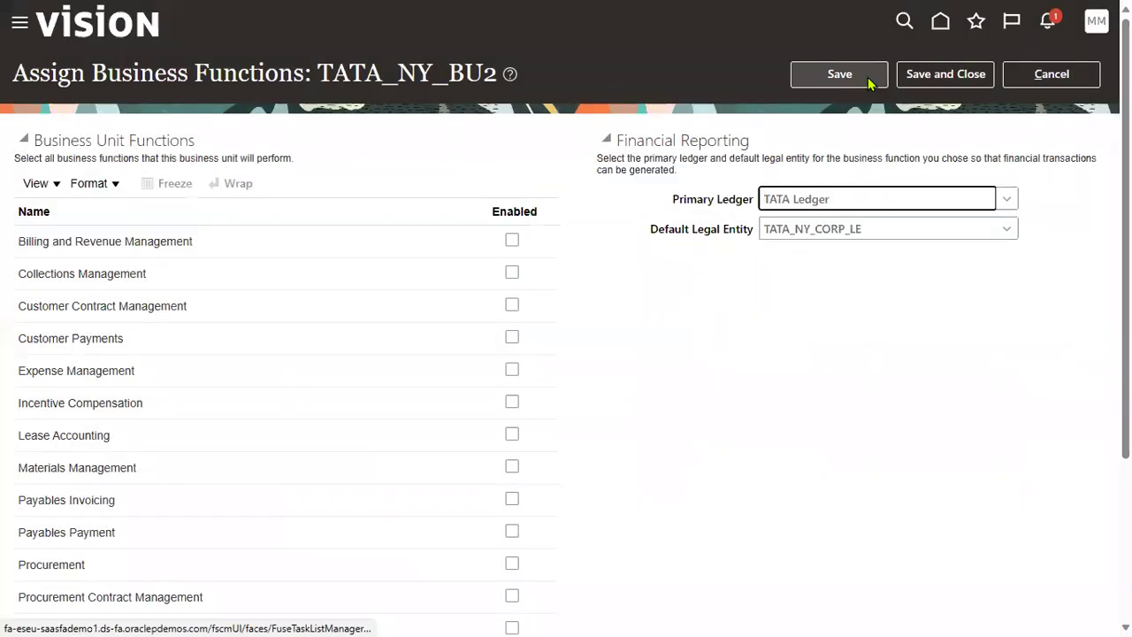
{"action": "left_click", "coordinate": [871, 81]}
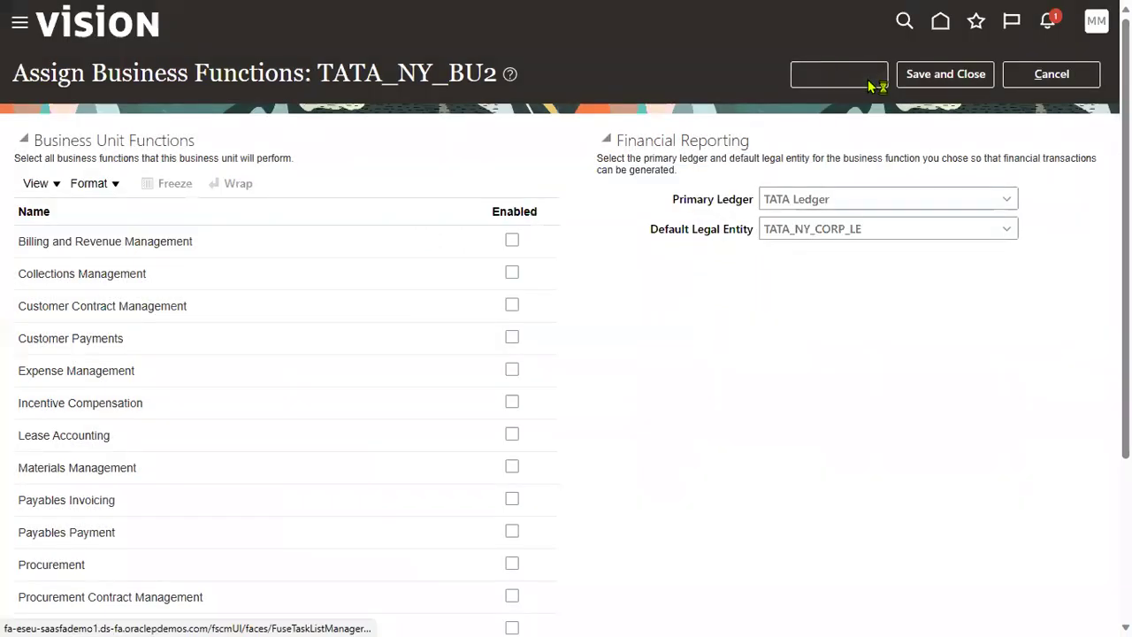
Step: Save and close TATA_NY_BU2's business functions page and switch to the training spreadsheet
{"action": "left_click", "coordinate": [953, 75]}
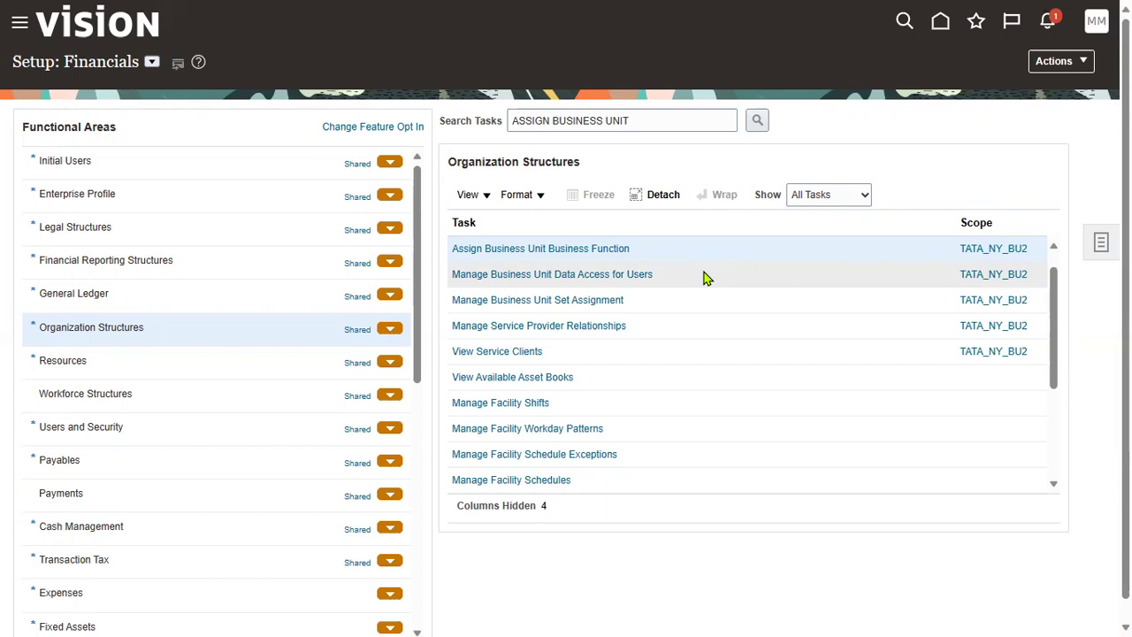
{"action": "key", "text": "alt+Tab"}
{"action": "key", "text": "alt+Tab"}
{"action": "key", "text": "alt+Tab"}
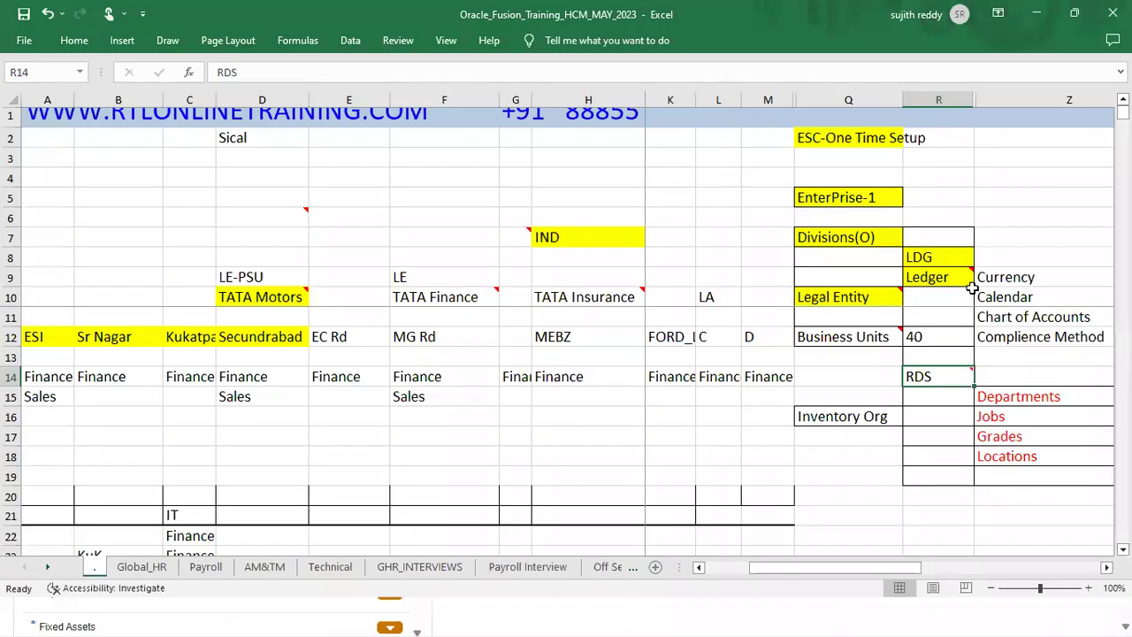
Step: Review the Ledger R9, Legal Entity Q10, Business Units Q12, RDS R14 and Departments cells
{"action": "left_click", "coordinate": [935, 276]}
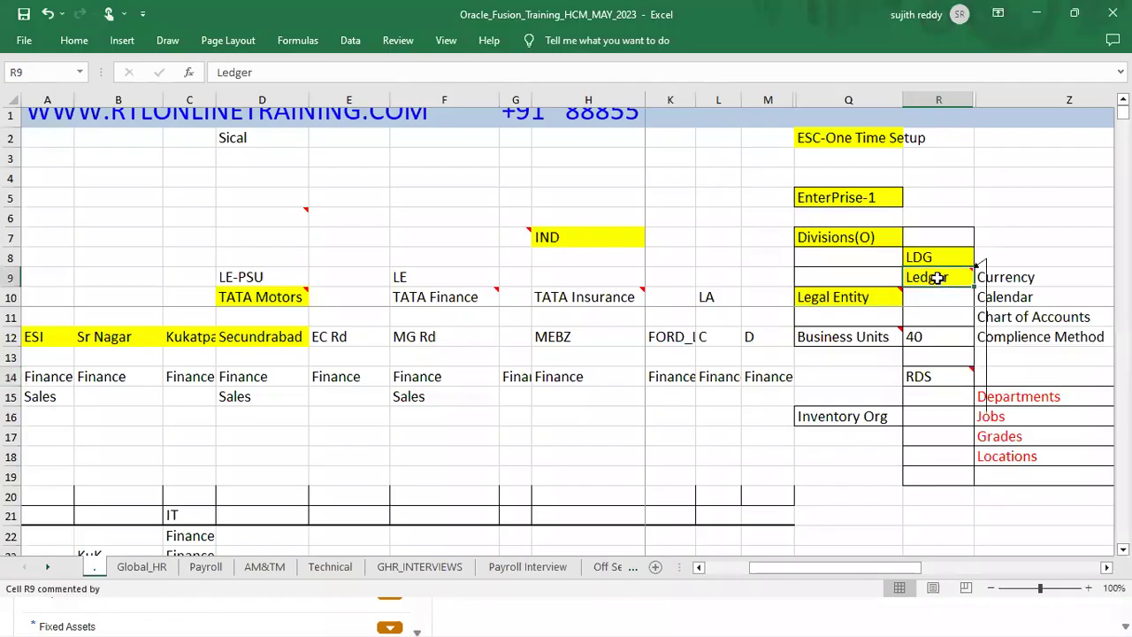
{"action": "left_click", "coordinate": [869, 300]}
{"action": "left_click", "coordinate": [866, 334]}
{"action": "left_click", "coordinate": [915, 376]}
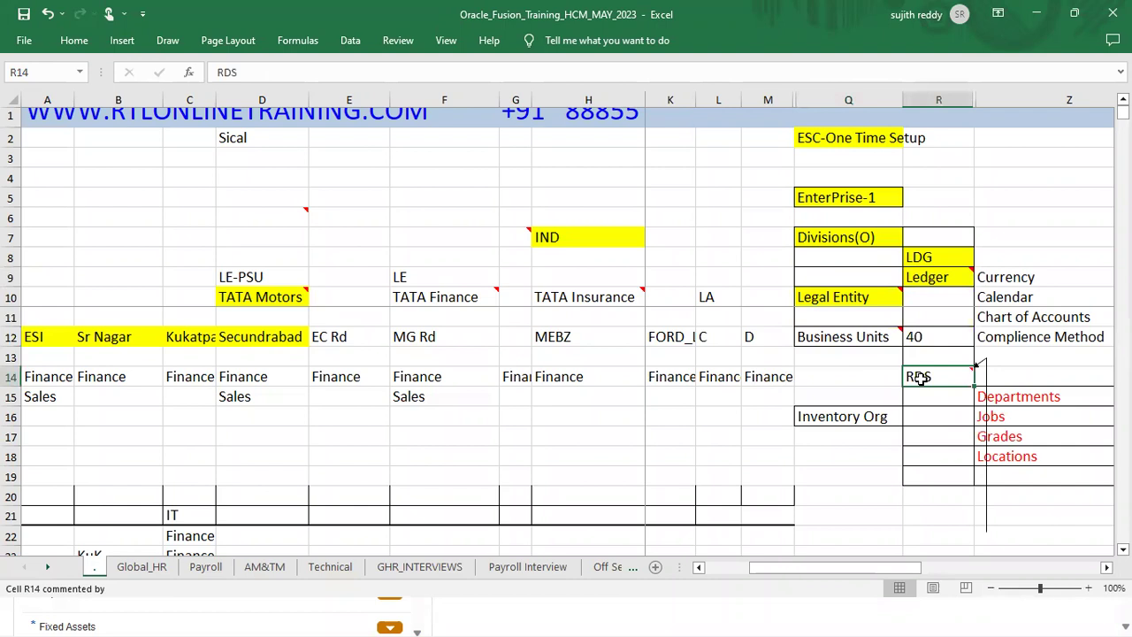
{"action": "left_click", "coordinate": [1012, 400]}
{"action": "left_click_drag", "start_coordinate": [1017, 411], "coordinate": [1021, 447]}
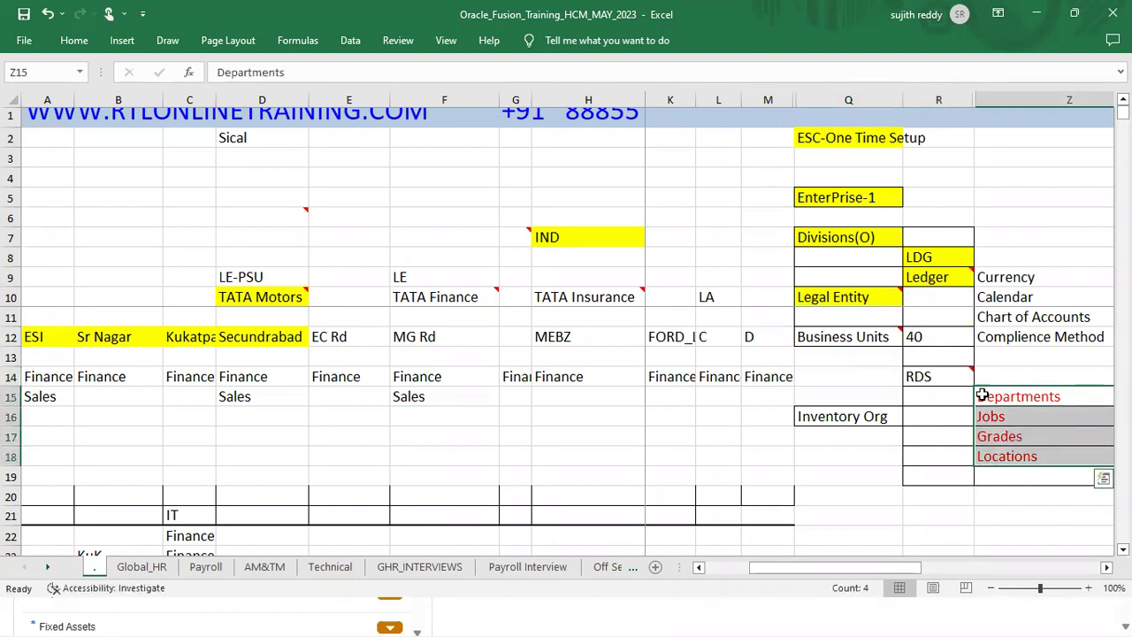
{"action": "left_click", "coordinate": [848, 304]}
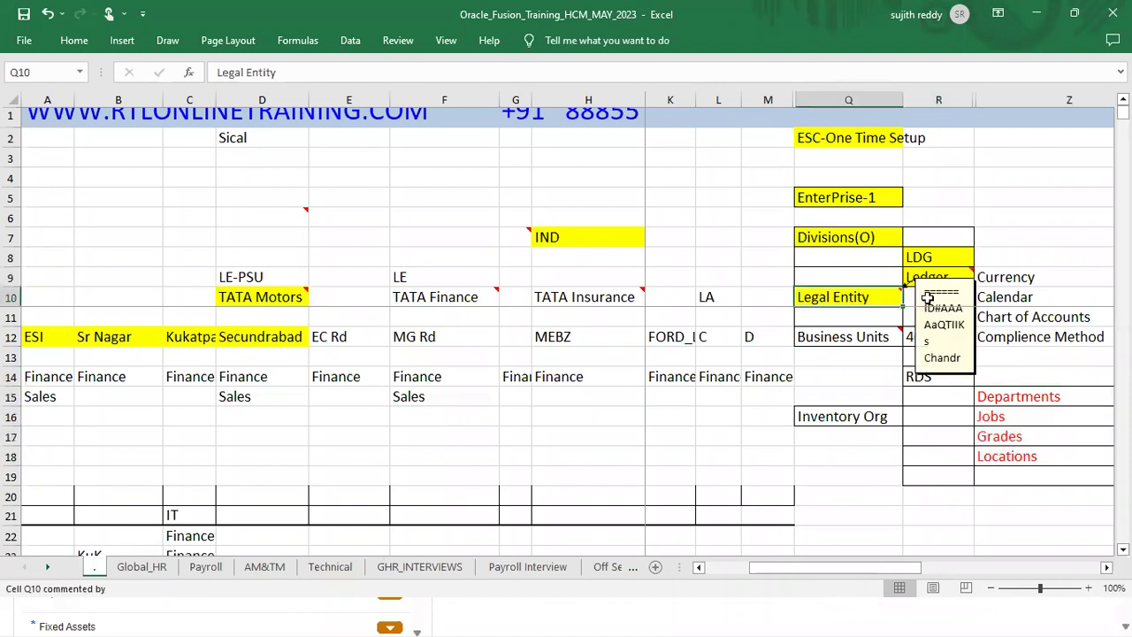
{"action": "left_click", "coordinate": [946, 277]}
{"action": "left_click", "coordinate": [882, 342]}
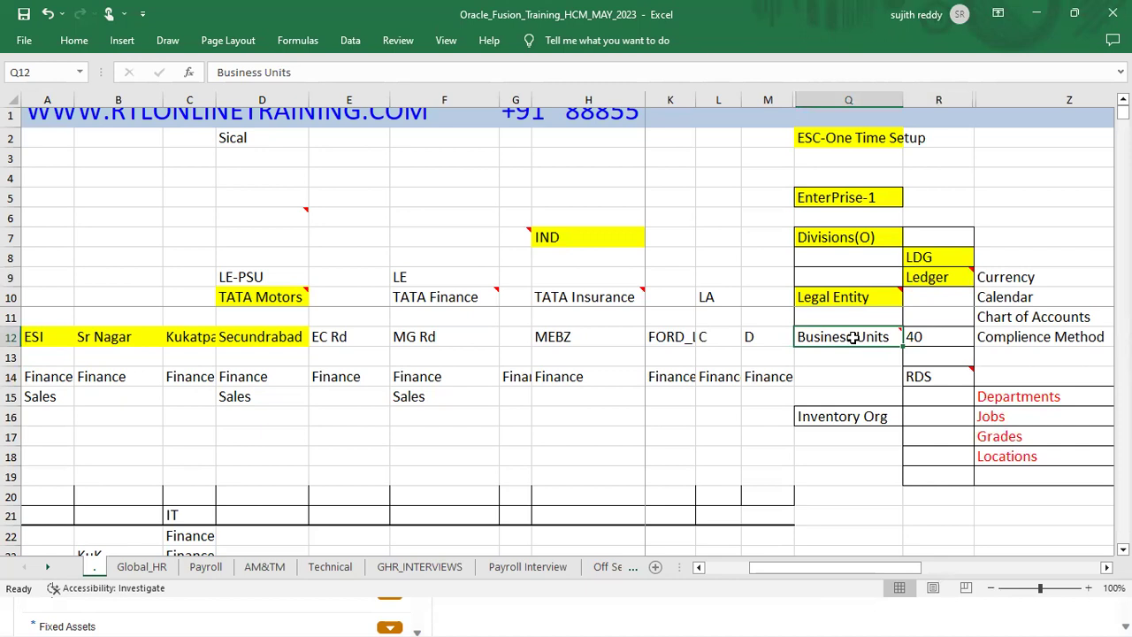
Step: Fill the Business Units cell Q12 and the RDS cell R14 yellow
{"action": "left_click", "coordinate": [74, 40]}
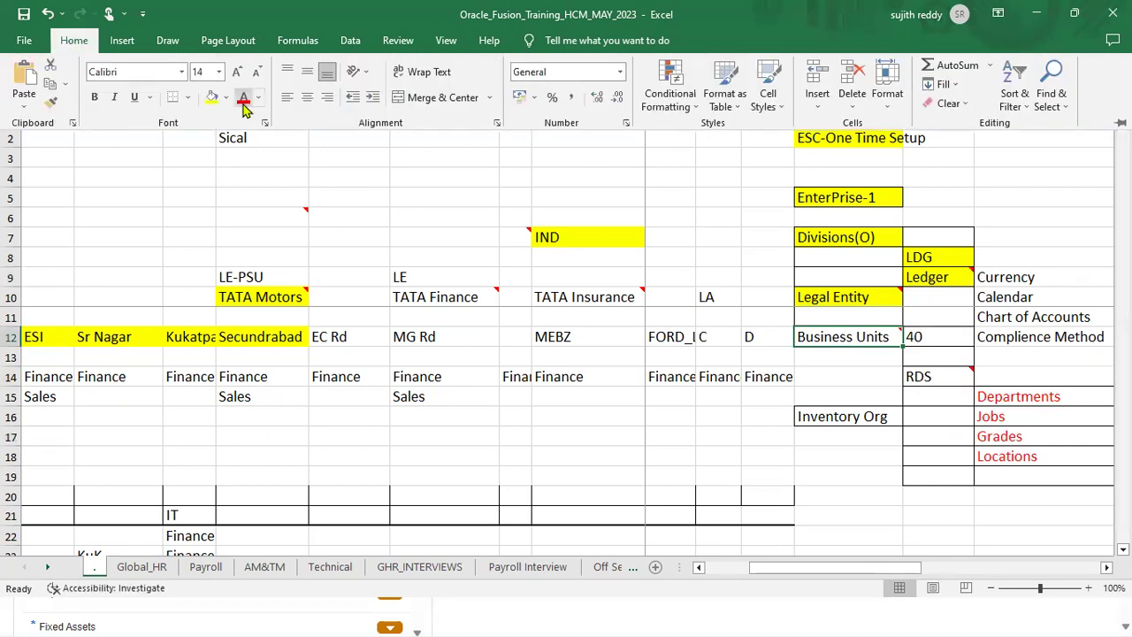
{"action": "left_click", "coordinate": [211, 96]}
{"action": "left_click", "coordinate": [924, 389]}
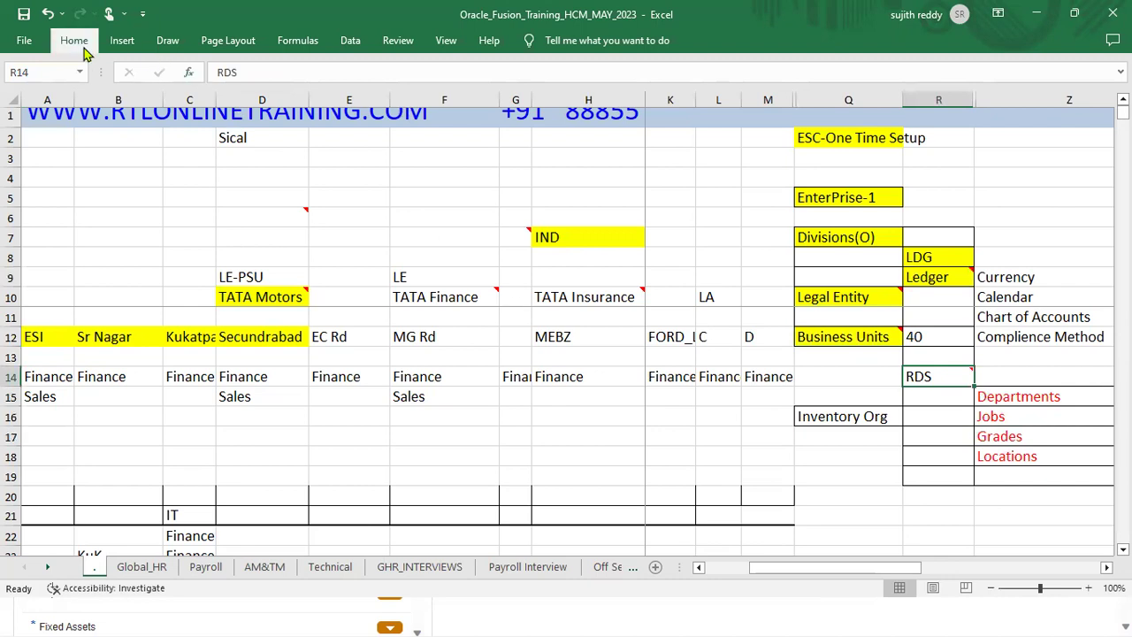
{"action": "left_click", "coordinate": [74, 40]}
{"action": "left_click", "coordinate": [212, 96]}
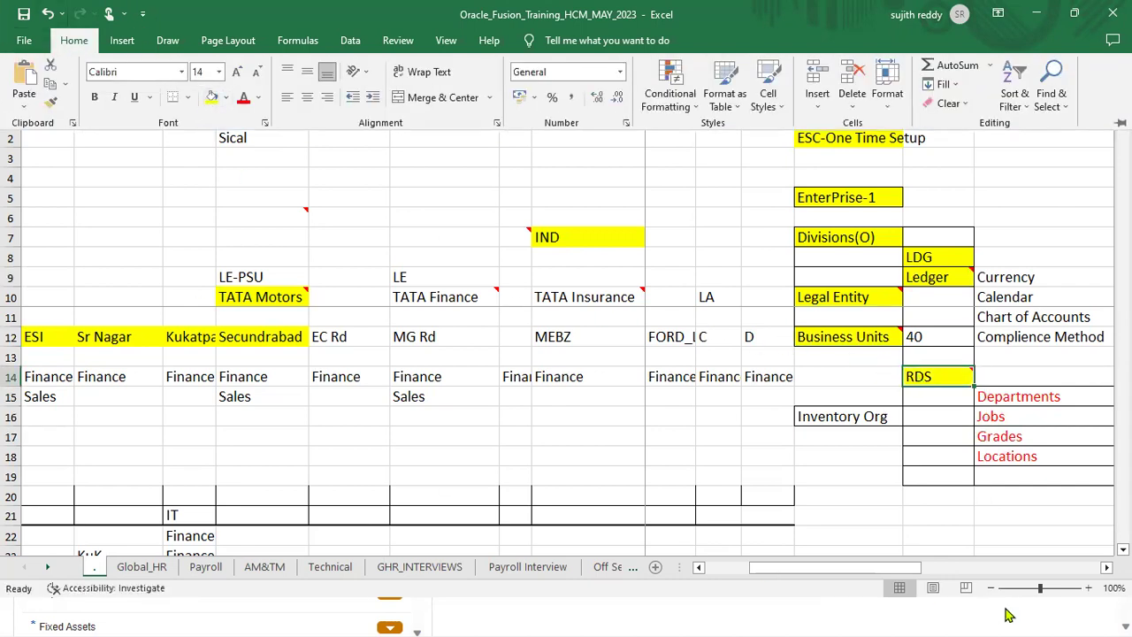
Step: Save the workbook and minimize Excel to return to Oracle
{"action": "left_click_drag", "start_coordinate": [1013, 400], "coordinate": [1036, 445]}
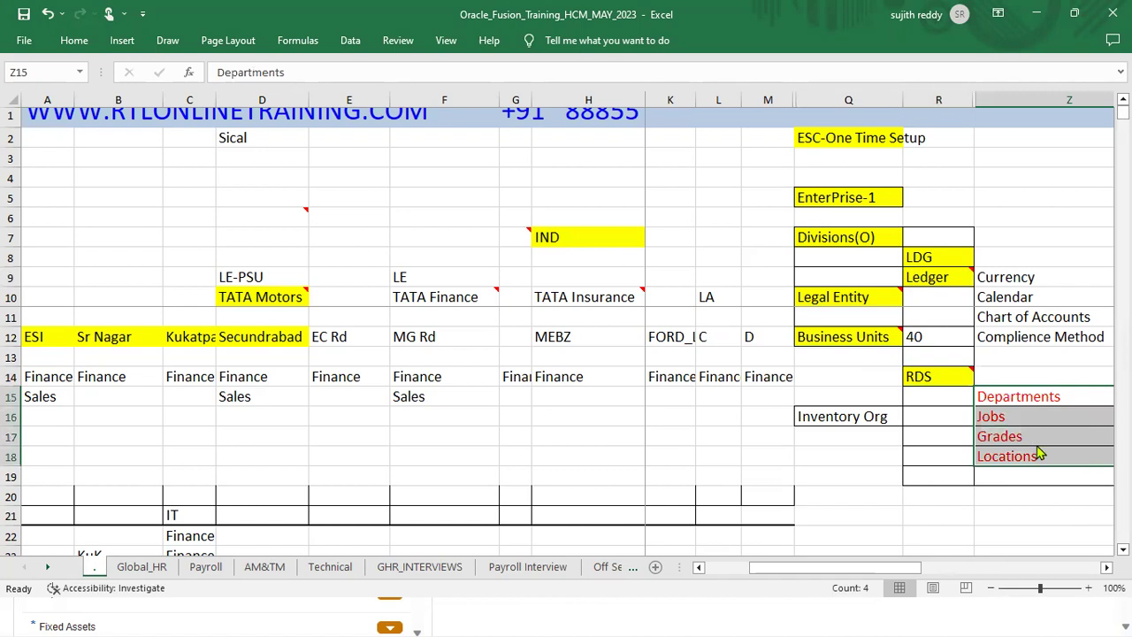
{"action": "key", "text": "super"}
{"action": "left_click", "coordinate": [1016, 48]}
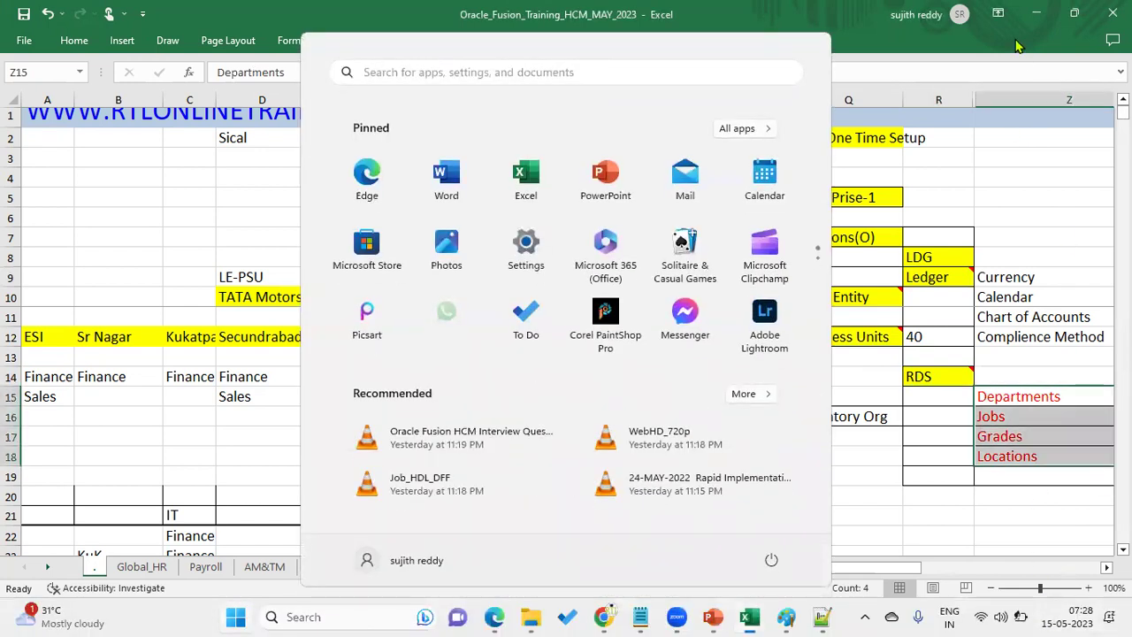
{"action": "left_click", "coordinate": [24, 14]}
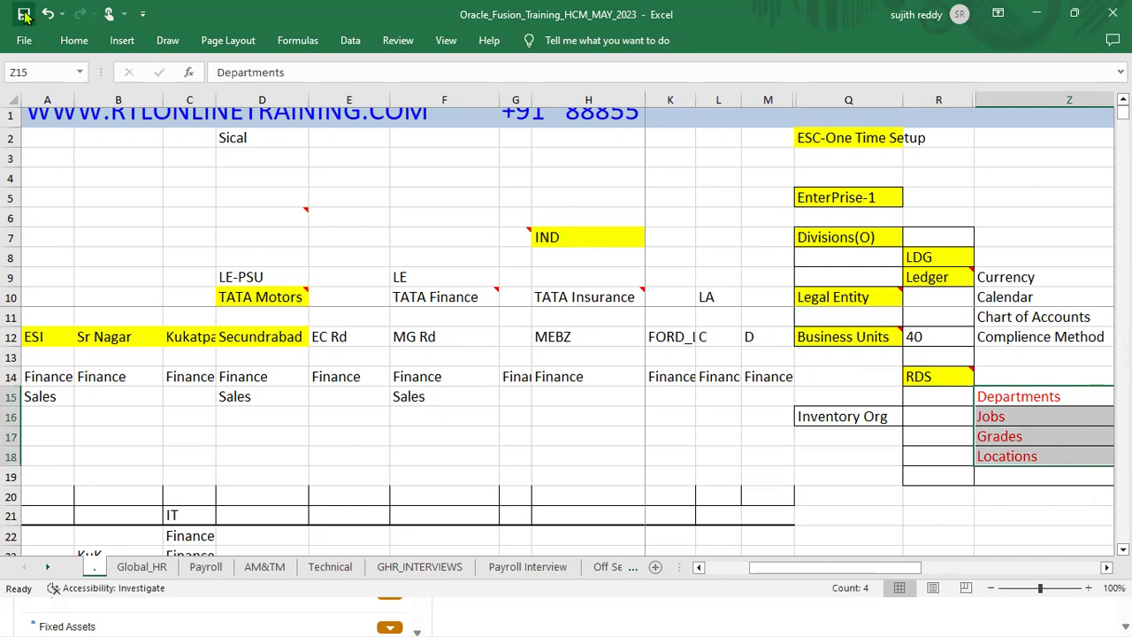
{"action": "left_click", "coordinate": [1036, 13]}
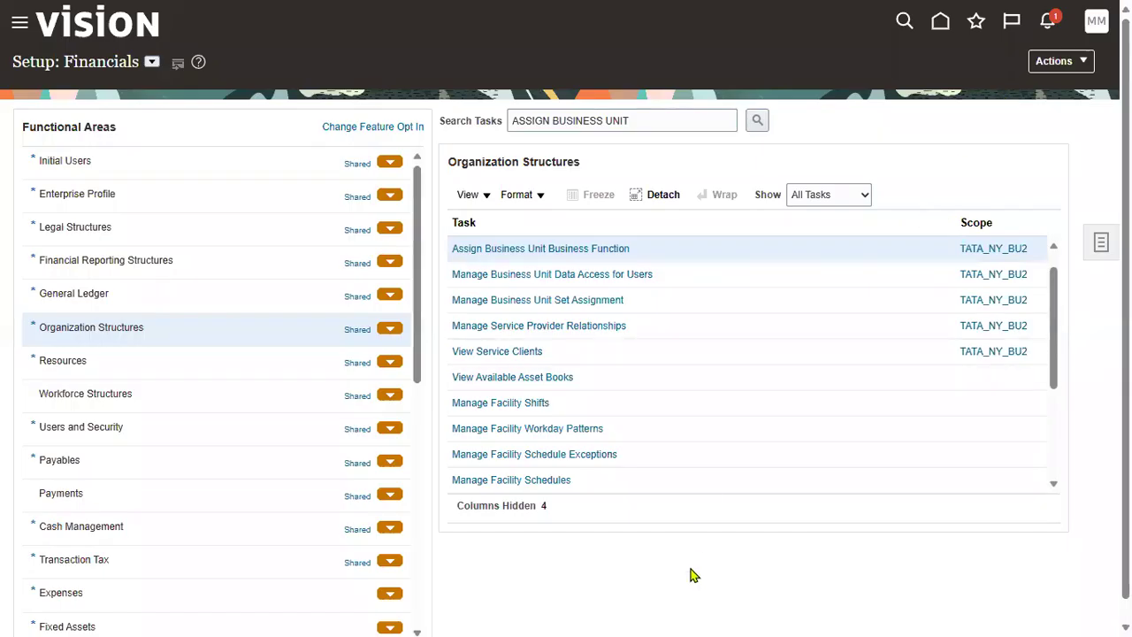